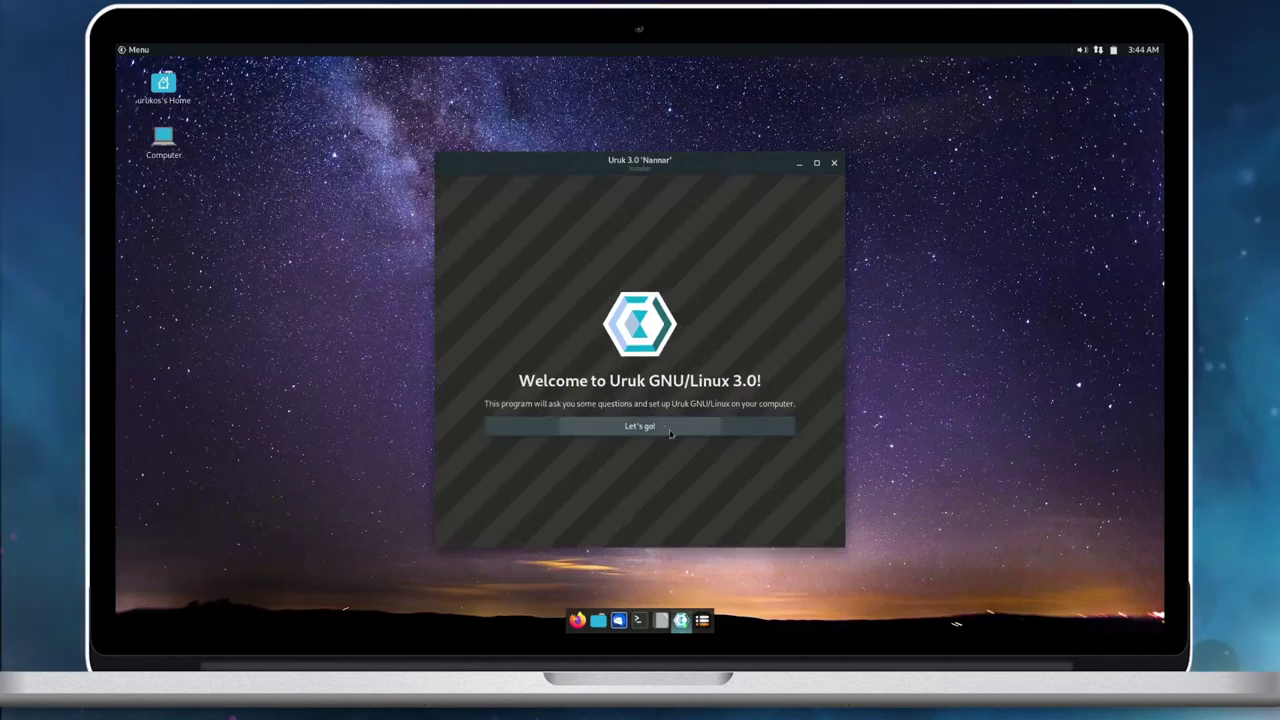
Start the Uruk GNU/Linux installation and accept English (India) as the language.
left_click(781, 427)
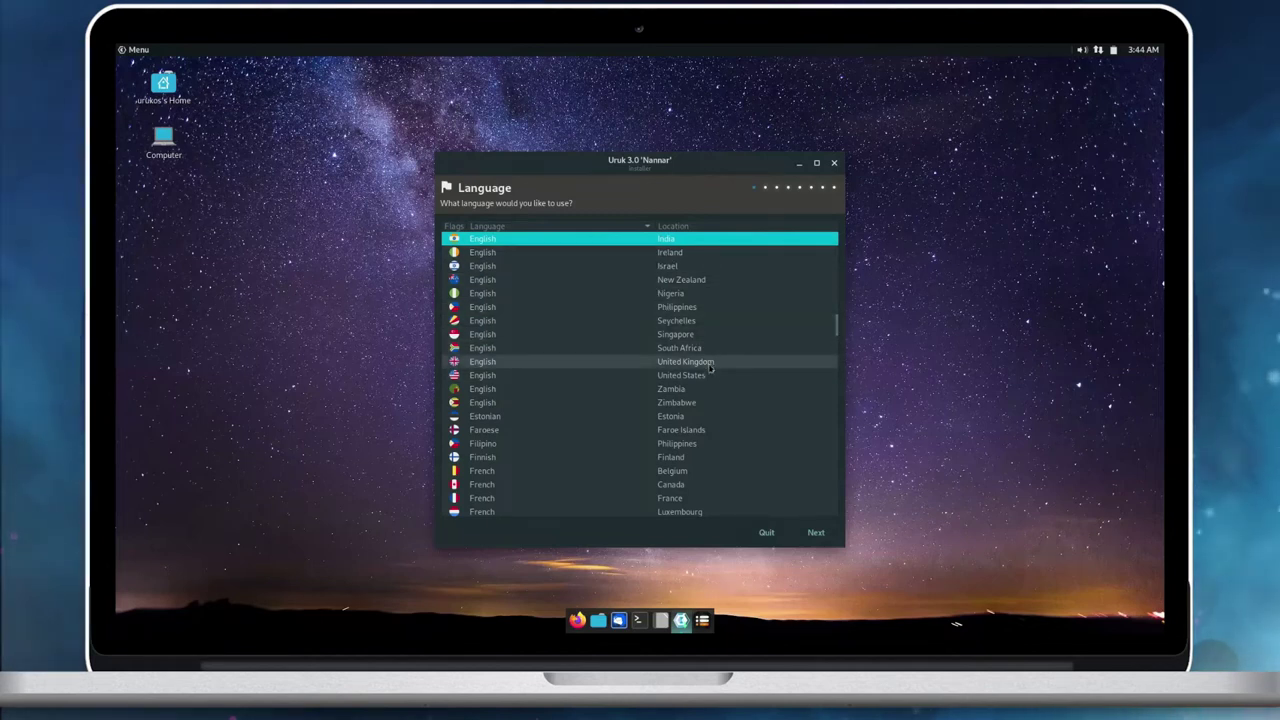
scroll(709, 368, "up", 2)
scroll(709, 368, "up", 2)
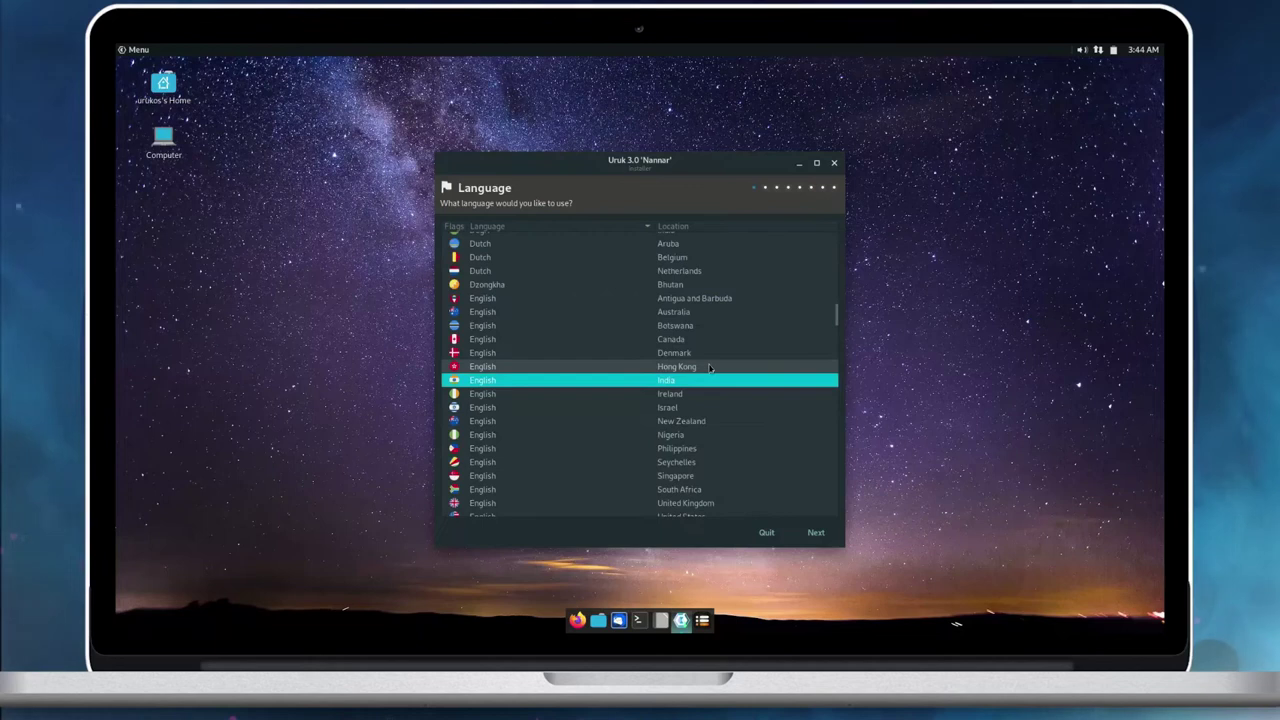
scroll(709, 368, "up", 1)
scroll(709, 368, "up", 1)
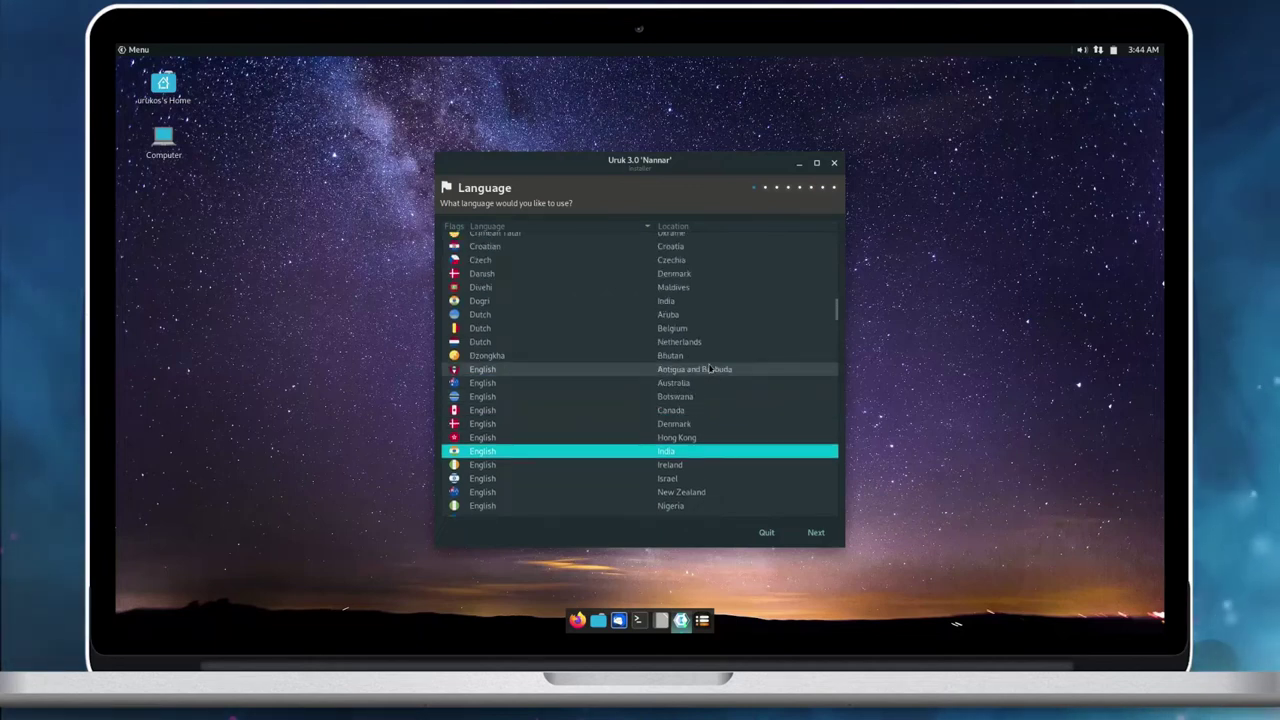
scroll(709, 368, "up", 3)
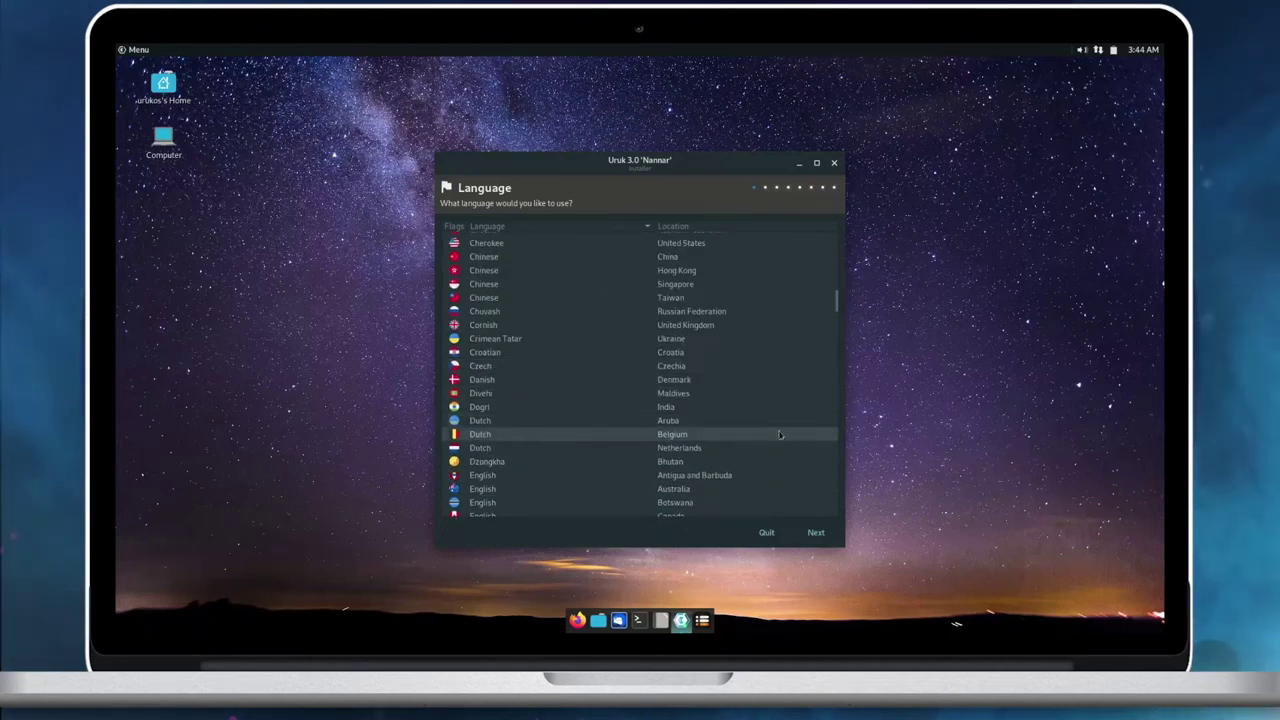
scroll(733, 469, "down", 1)
scroll(733, 469, "down", 1)
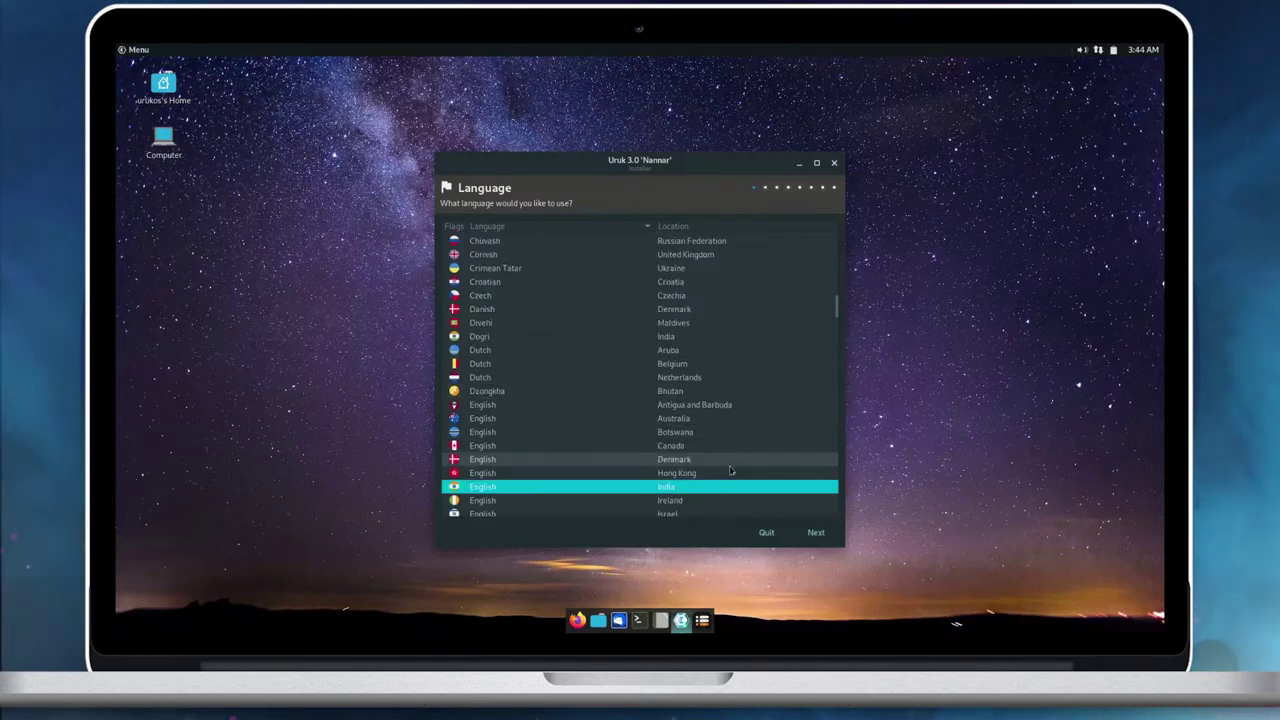
left_click(816, 532)
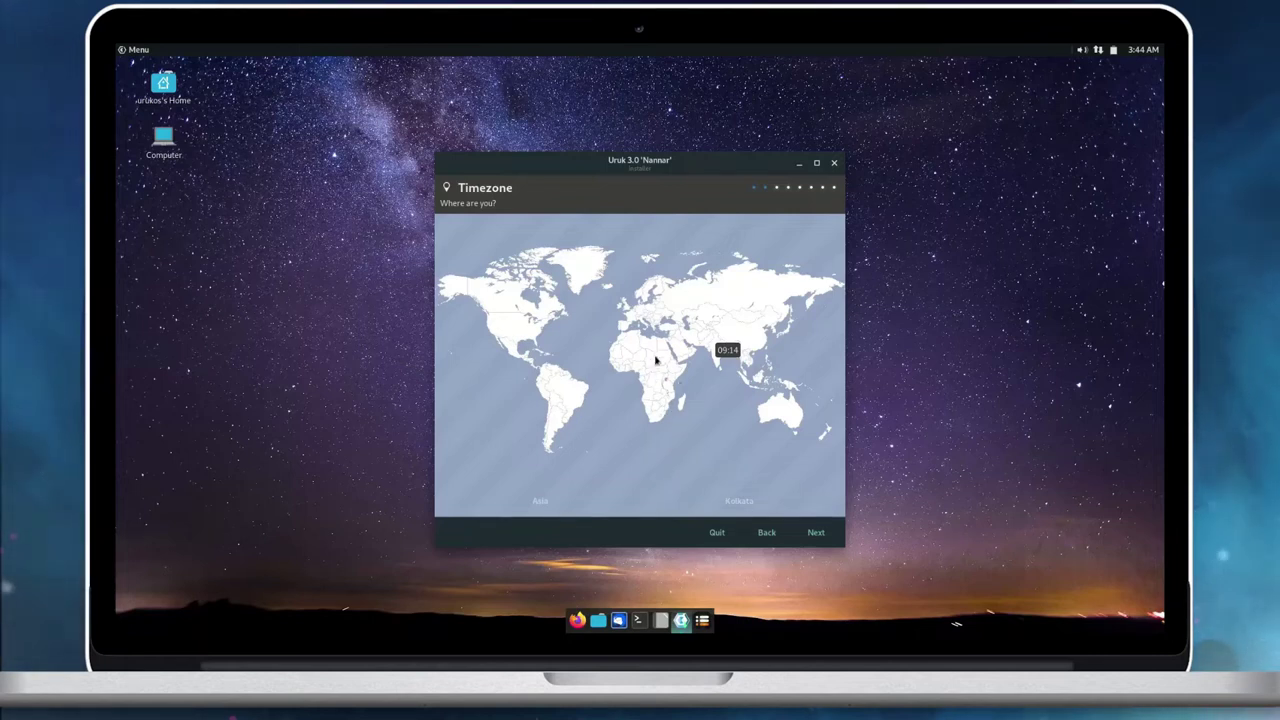
Set the timezone to Africa/Algiers and accept the Indian keyboard layout with the English (US) + Indian variant.
left_click(621, 340)
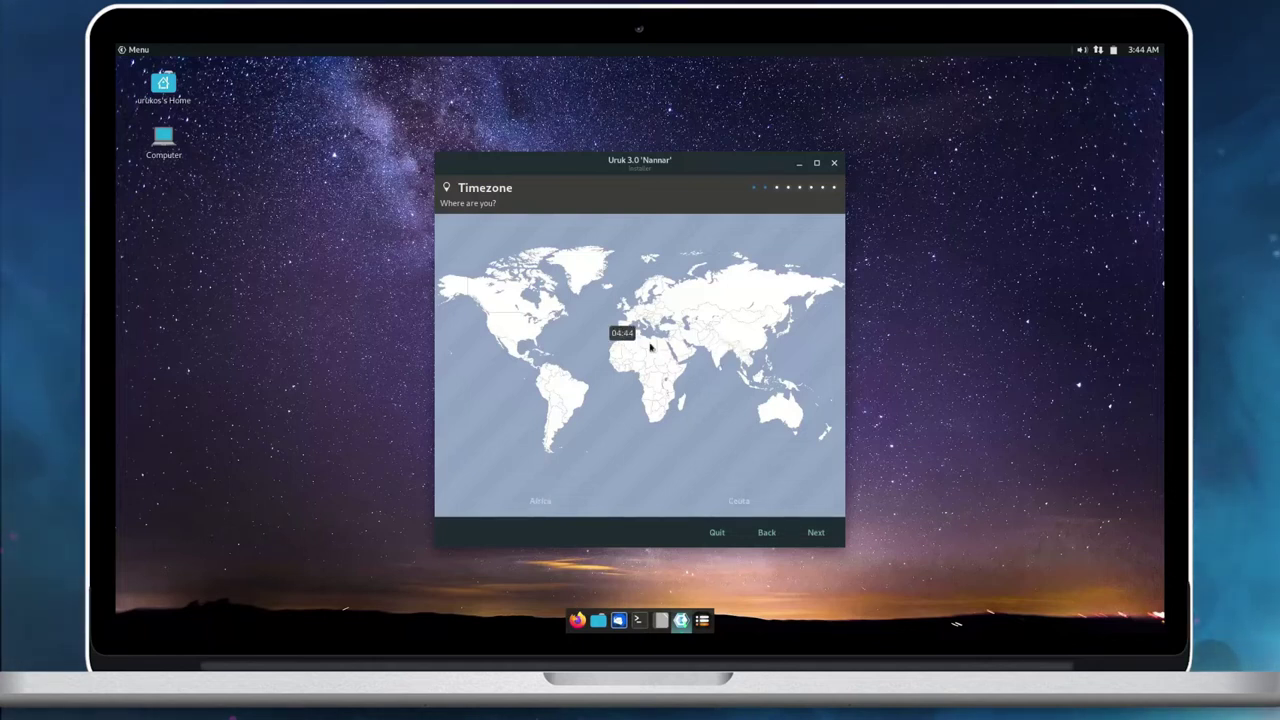
left_click(630, 344)
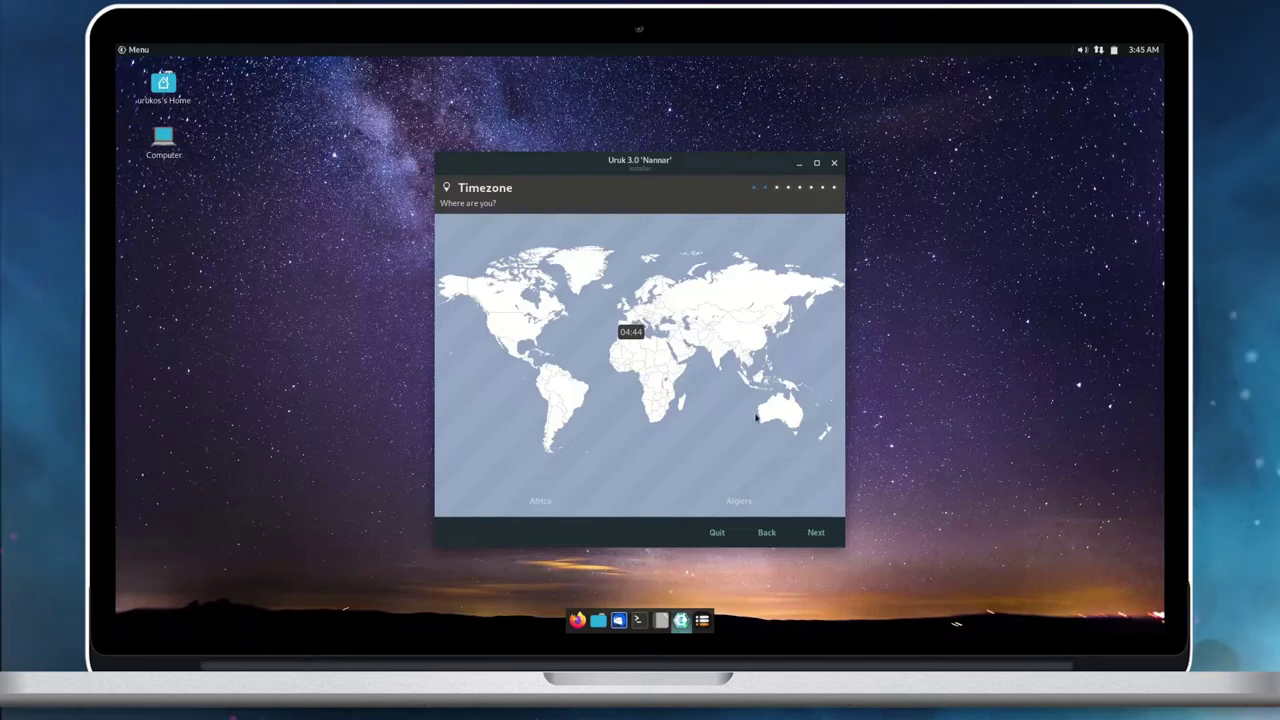
left_click(816, 533)
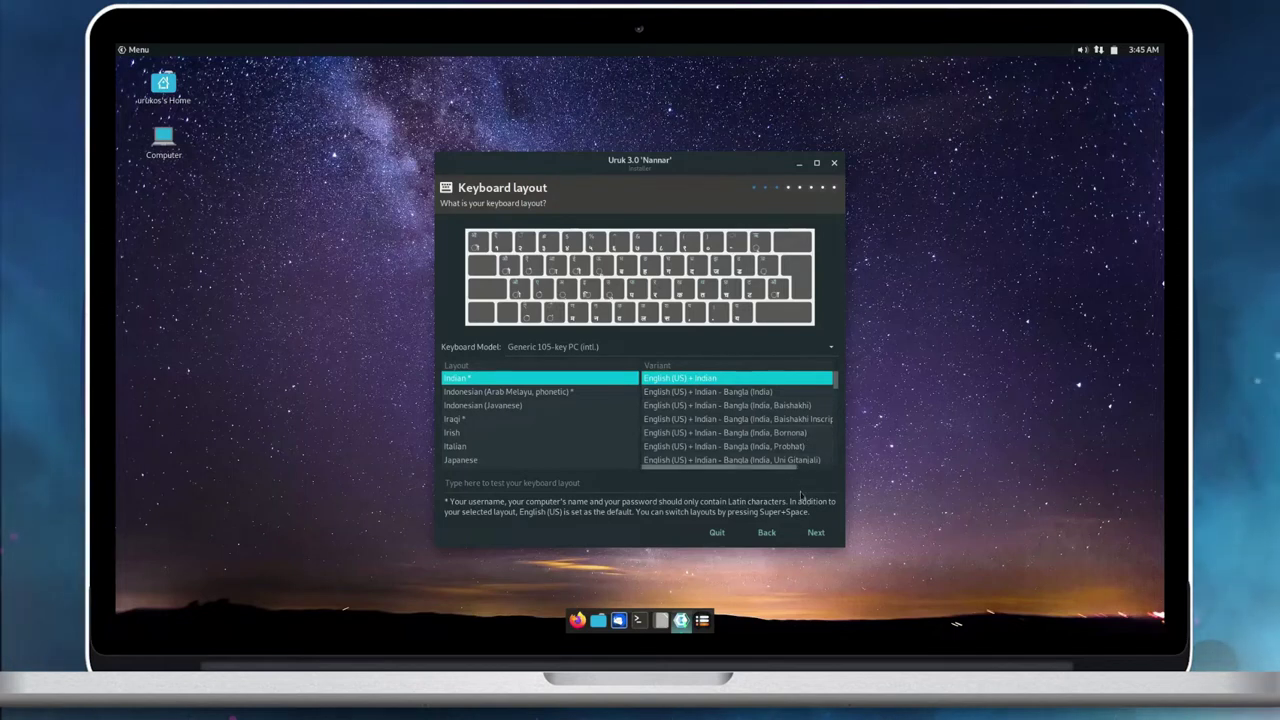
left_click(814, 532)
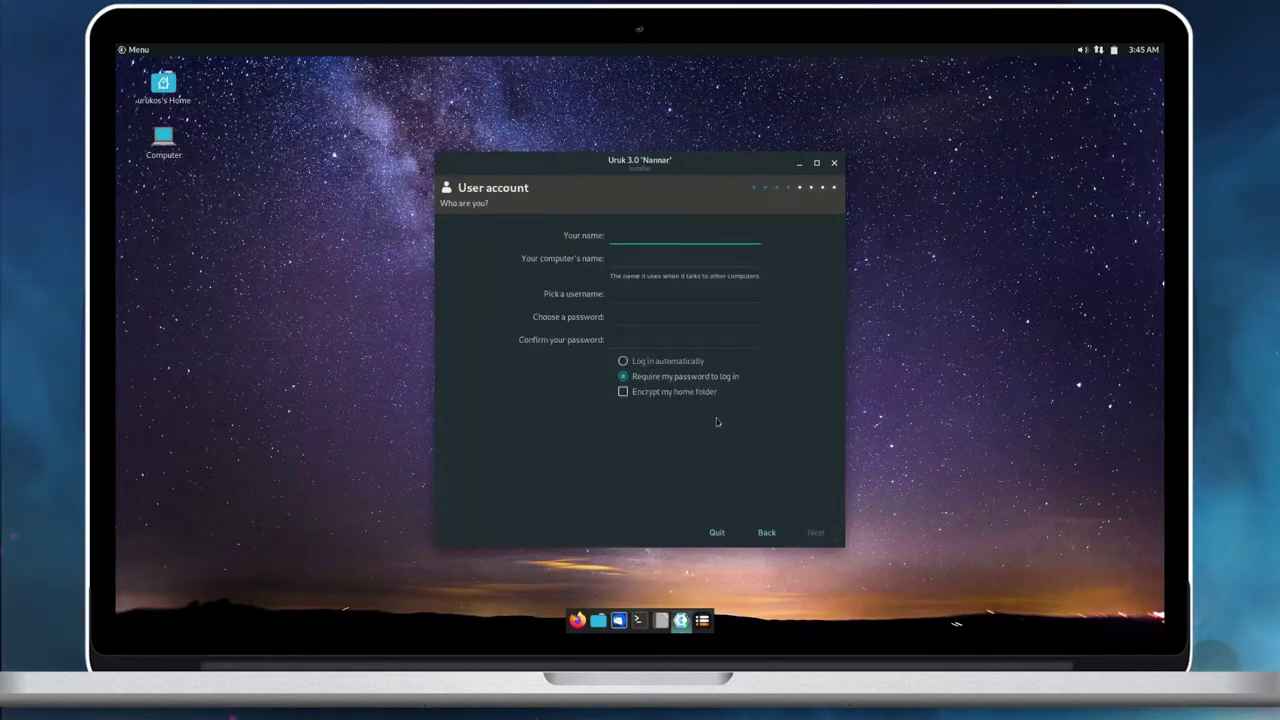
Enter DistroScreens as both the account's display name and the computer's name.
type("DistroScreens")
key("Tab")
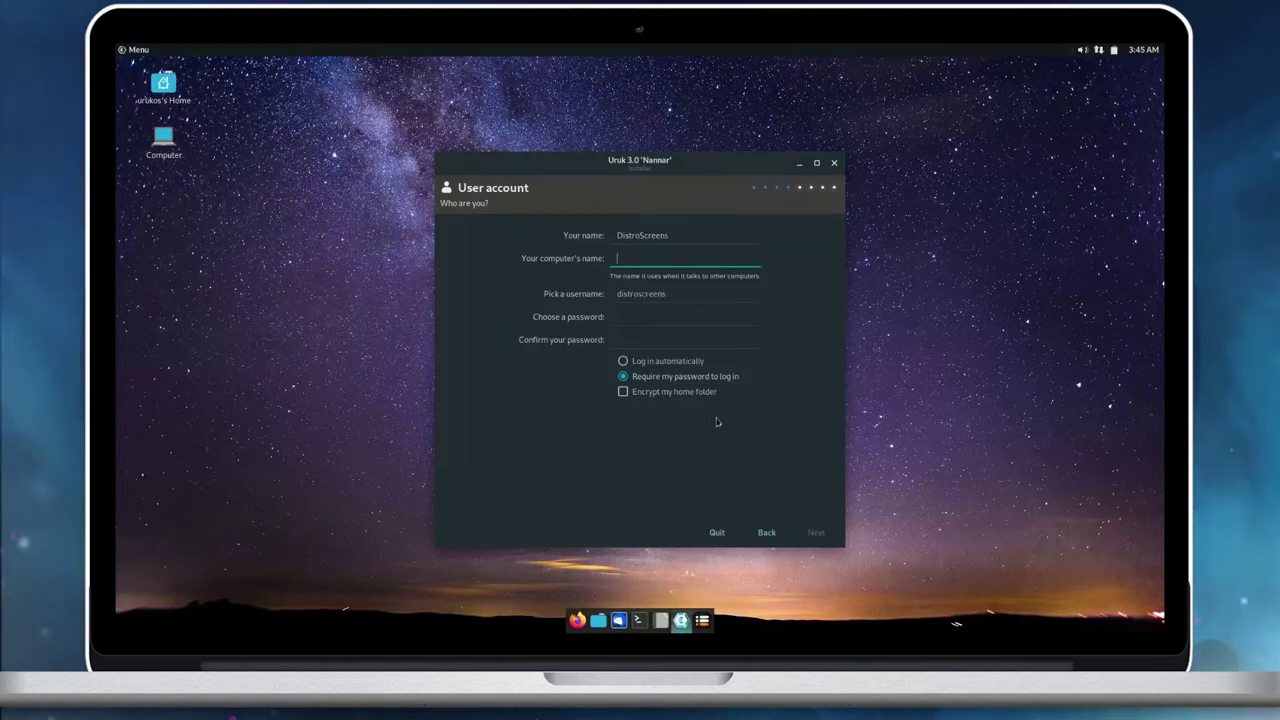
type("DistroS")
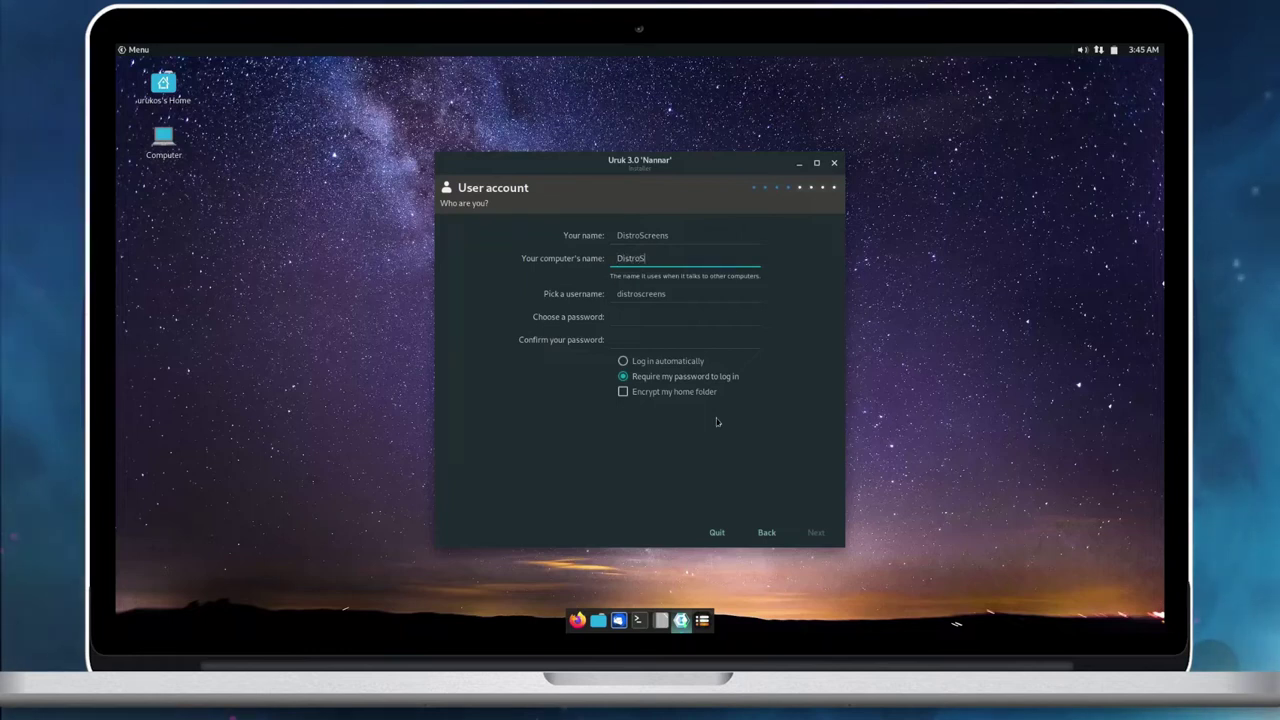
type("creens")
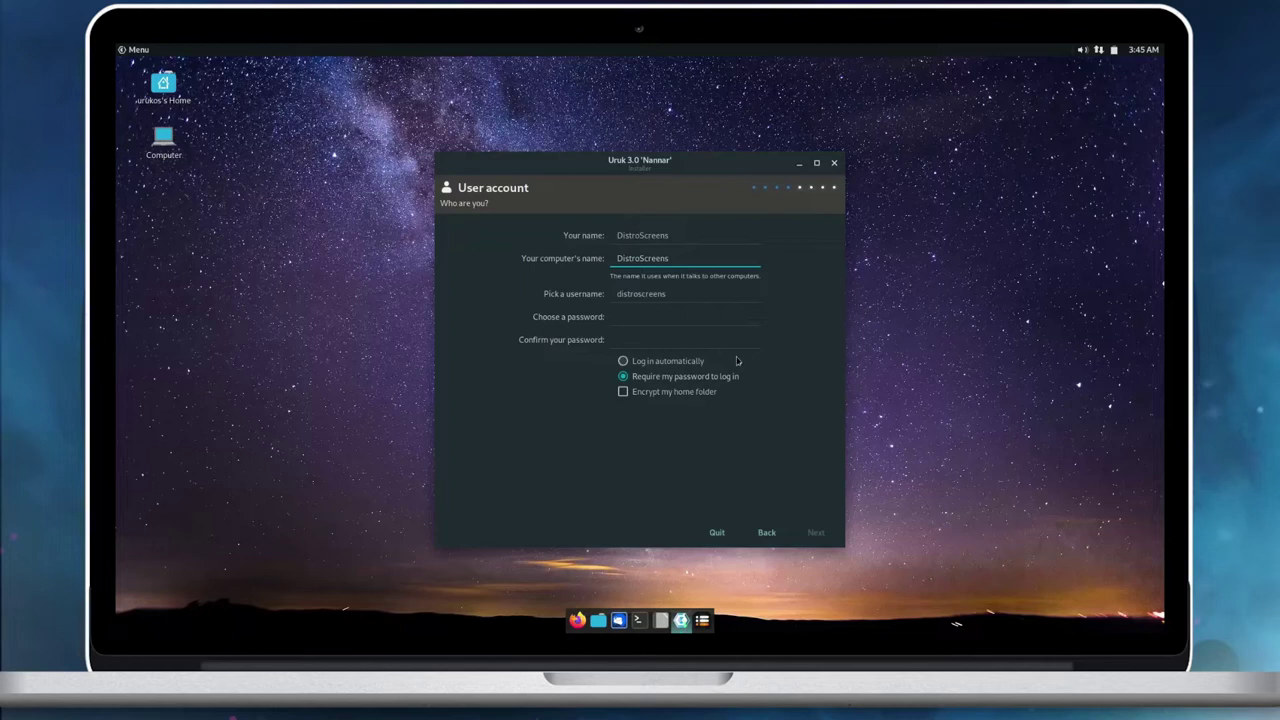
Enter and confirm the account password, then submit the user account details.
left_click(680, 316)
type("••")
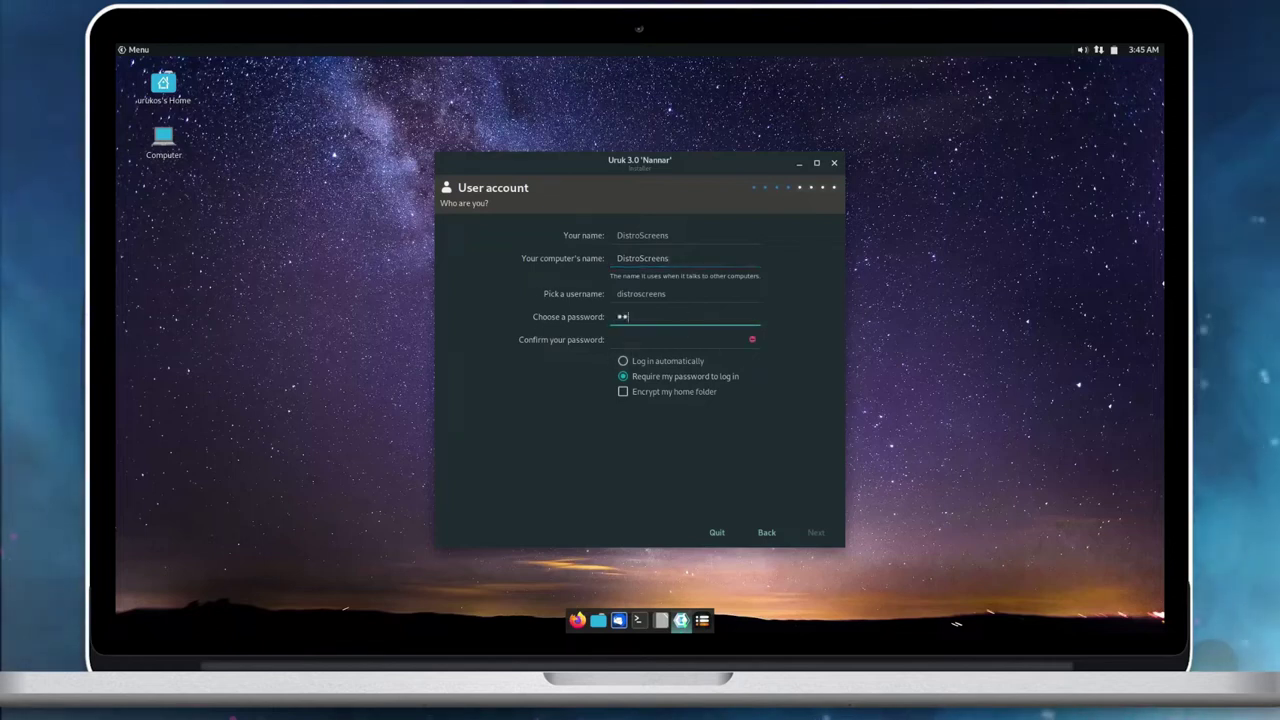
type("••••••••")
key("Tab")
type("••••••••••")
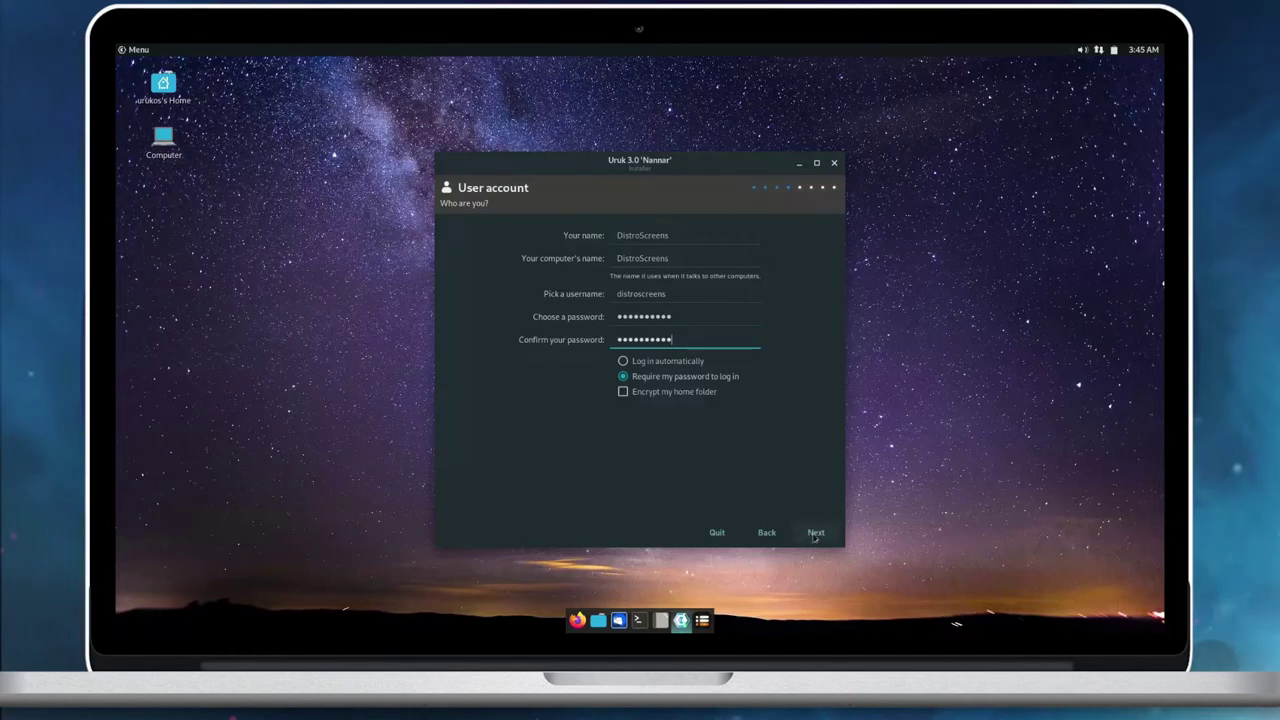
left_click(815, 533)
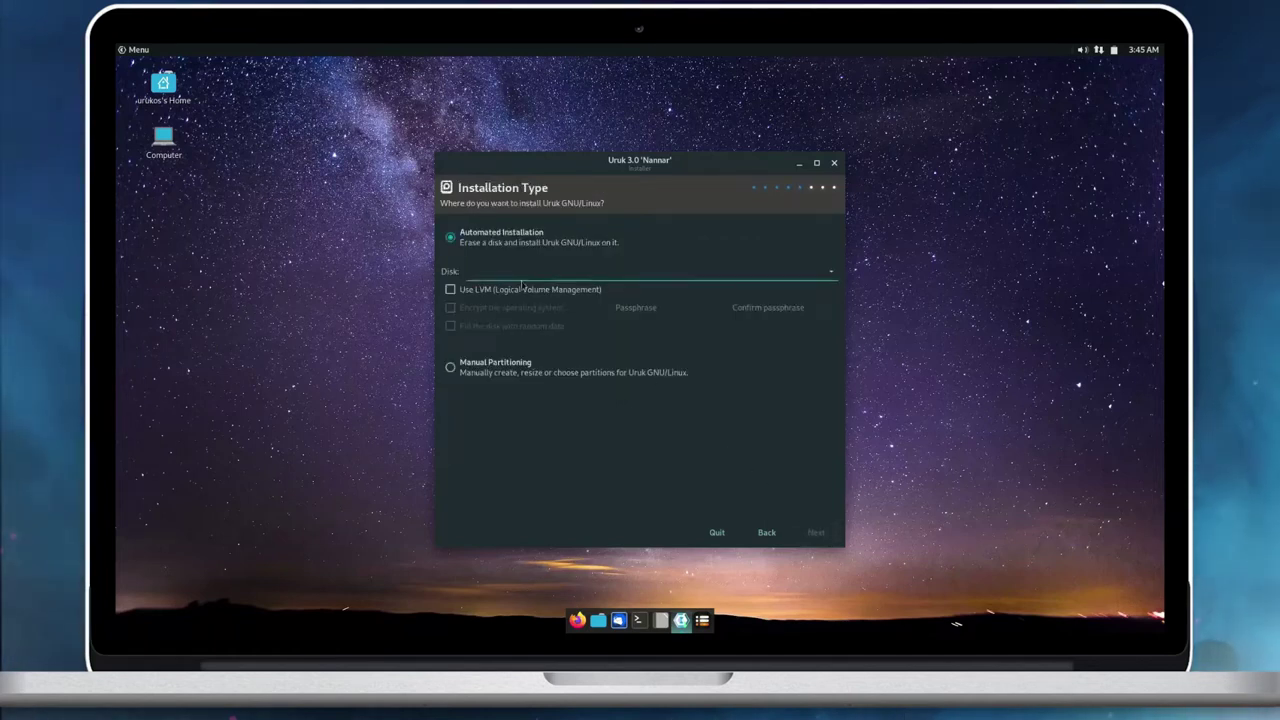
Choose VBOX_HARDDISK (21 GB) (/dev/sda) for automated installation, confirming its data deletion and declining the installer's offer to create a partition set.
left_click(560, 272)
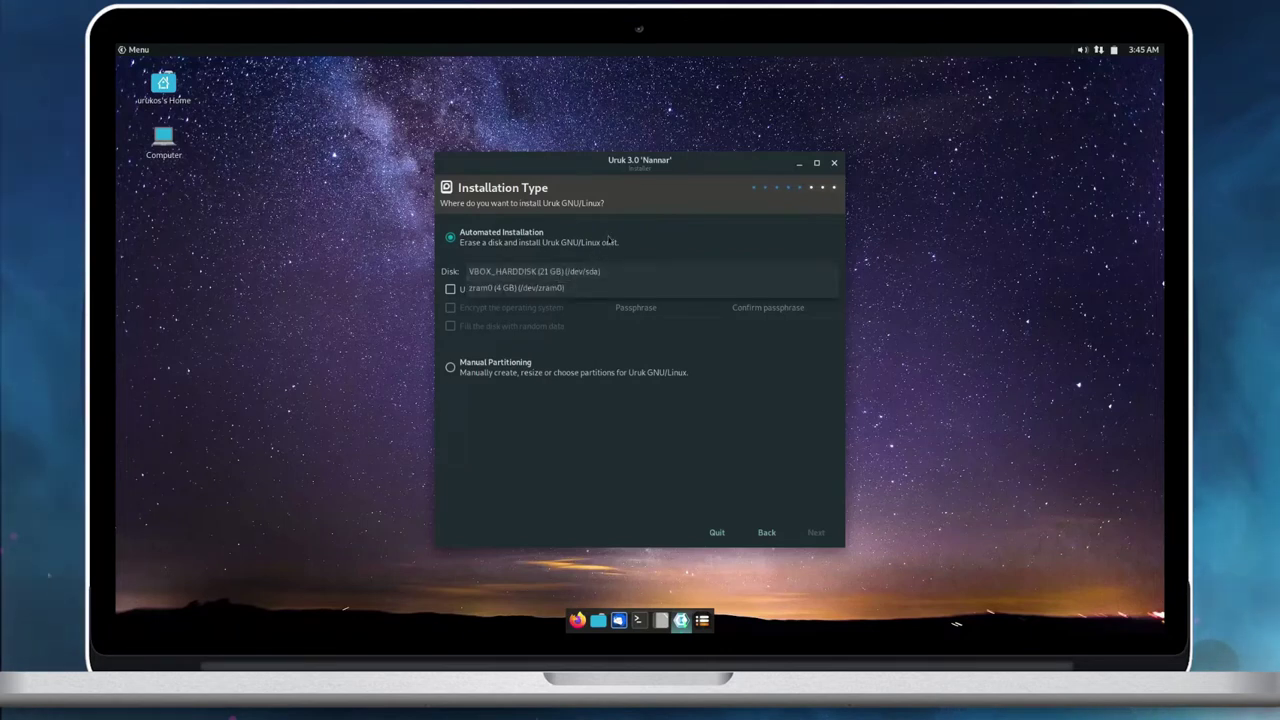
left_click(615, 270)
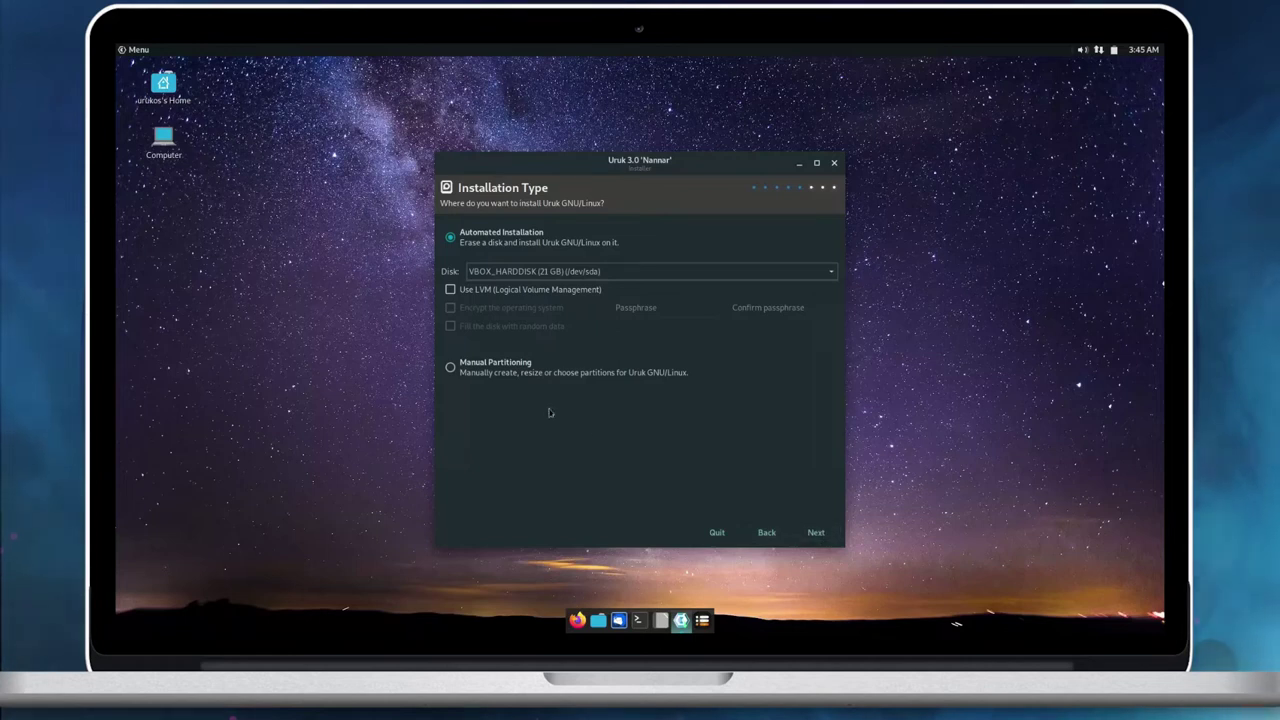
left_click(816, 532)
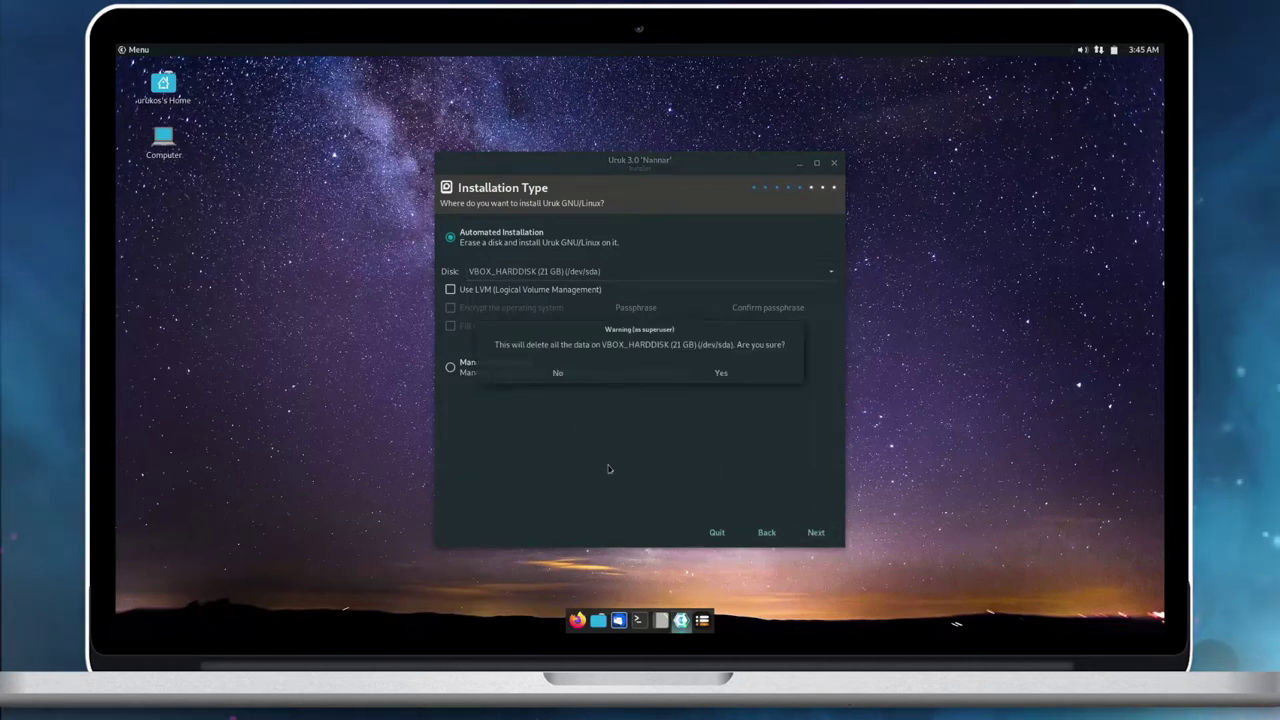
left_click(718, 372)
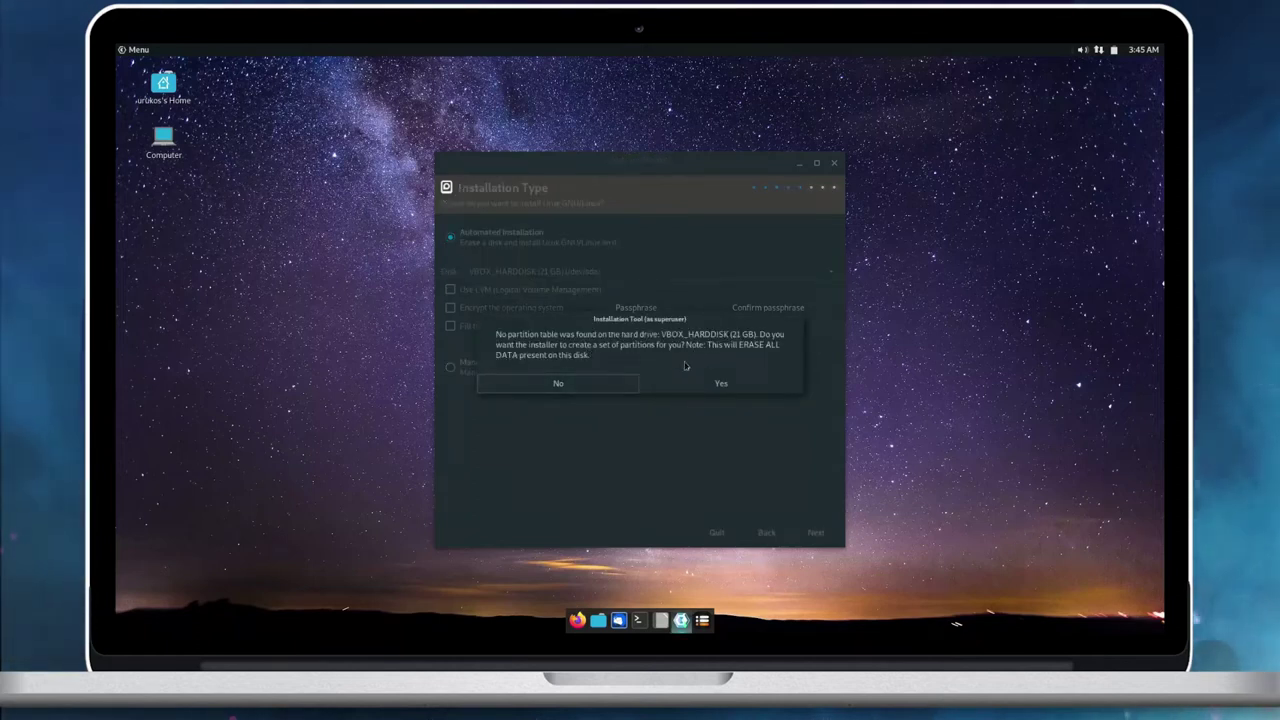
left_click(571, 388)
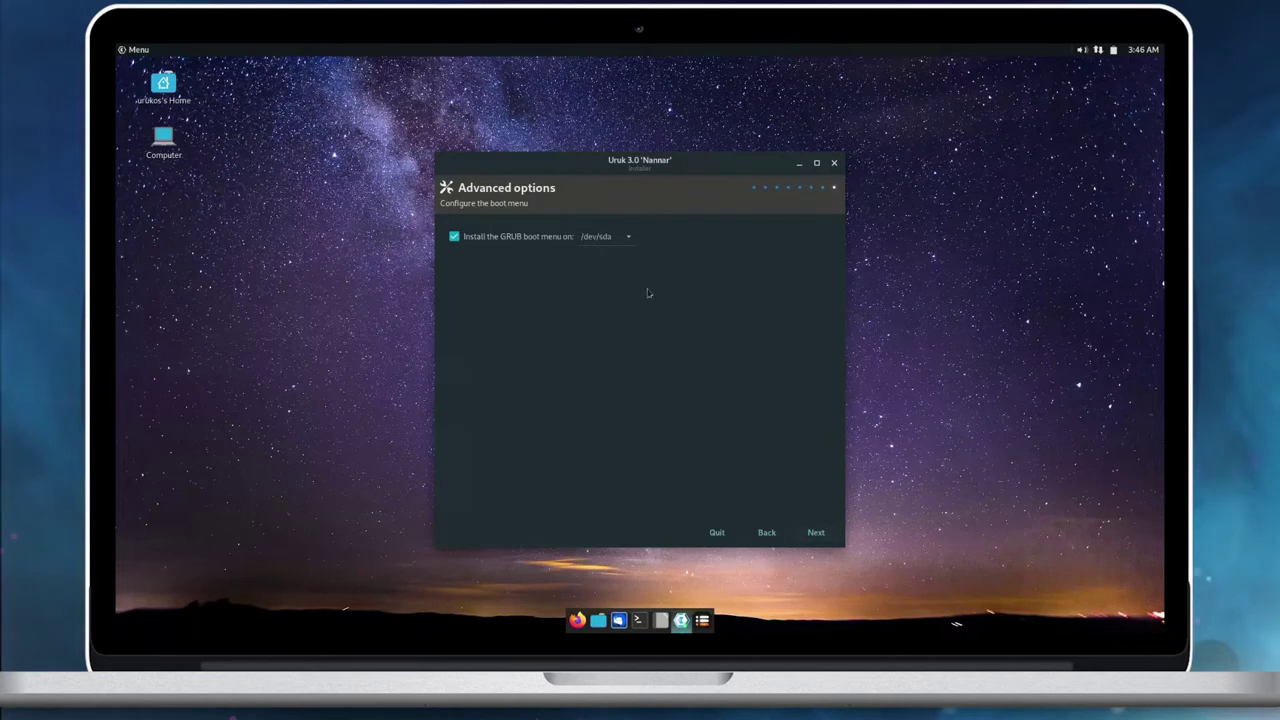
Keep the GRUB boot menu on /dev/sda and start the installation from the summary.
left_click(619, 238)
left_click(731, 261)
left_click(816, 532)
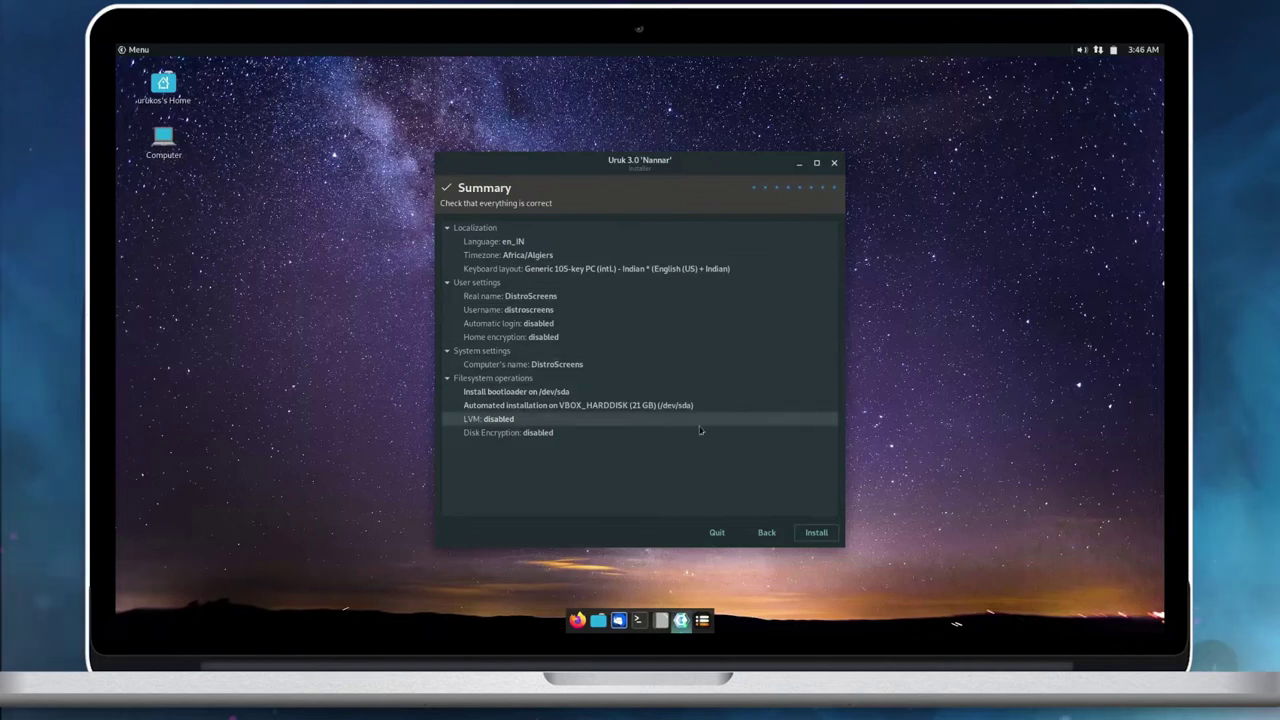
left_click(816, 533)
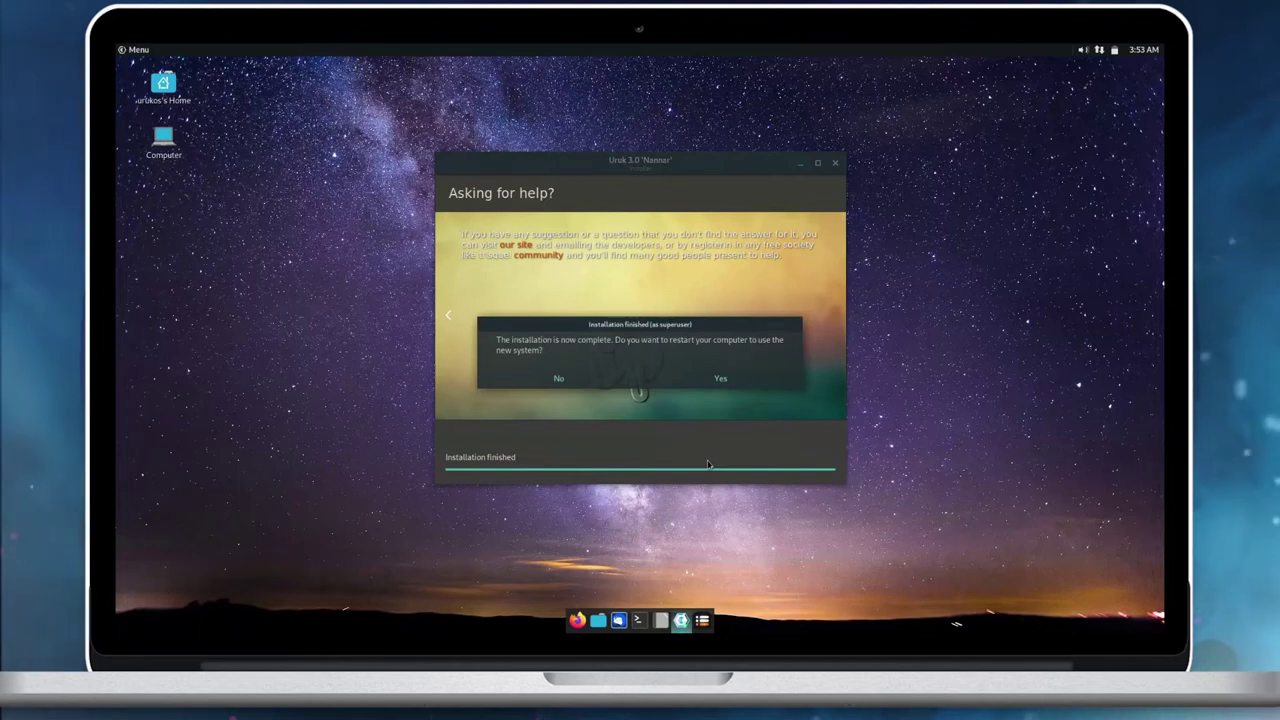
Restart into the installed system and log in with the account password.
left_click(740, 383)
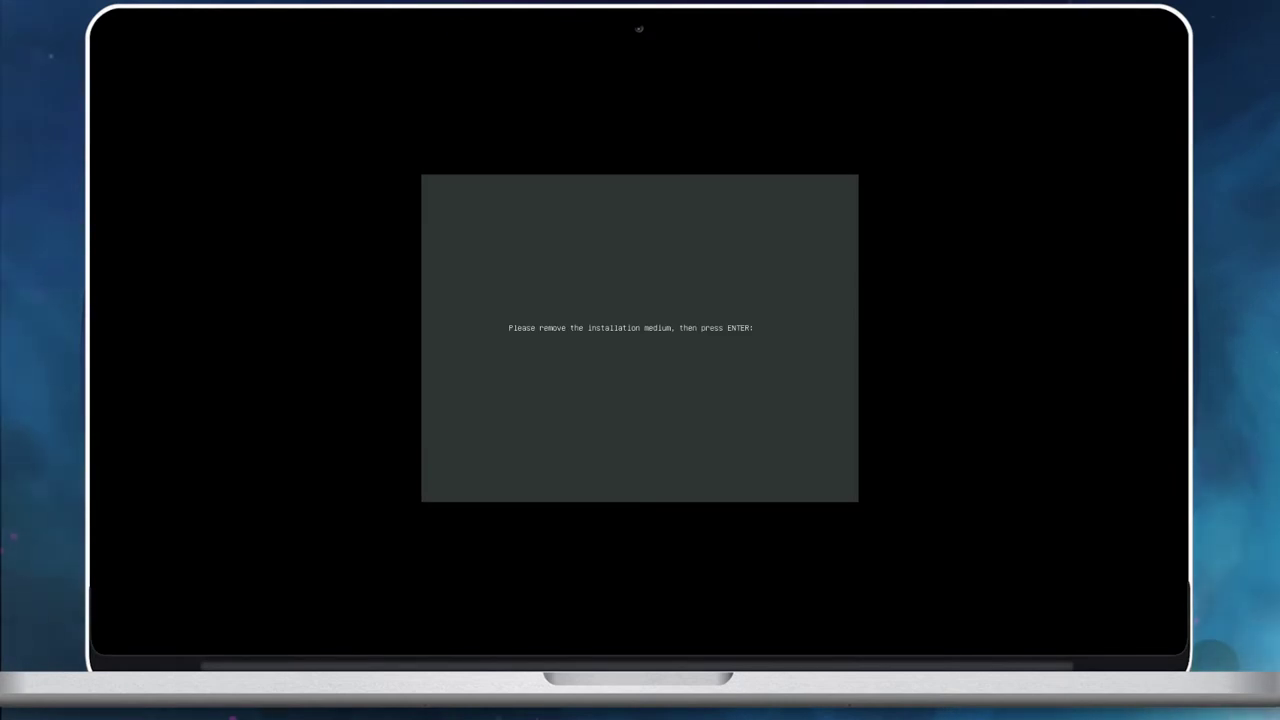
key("Return")
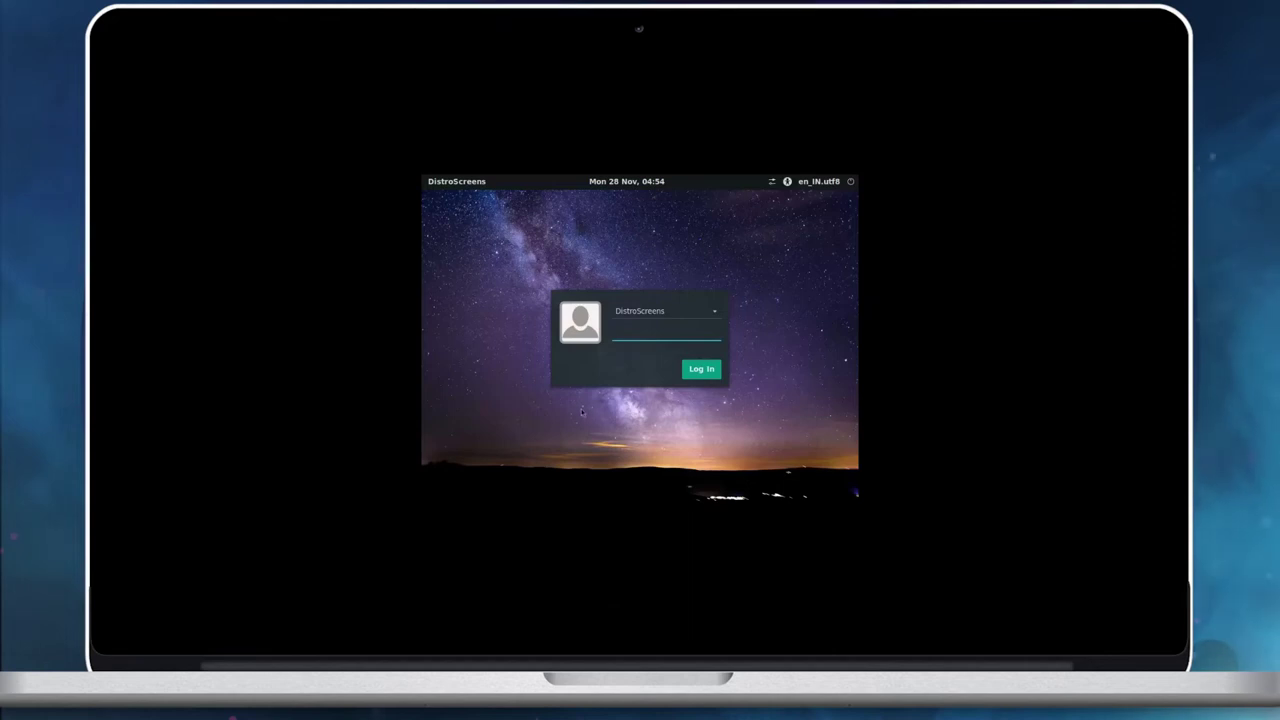
type("•")
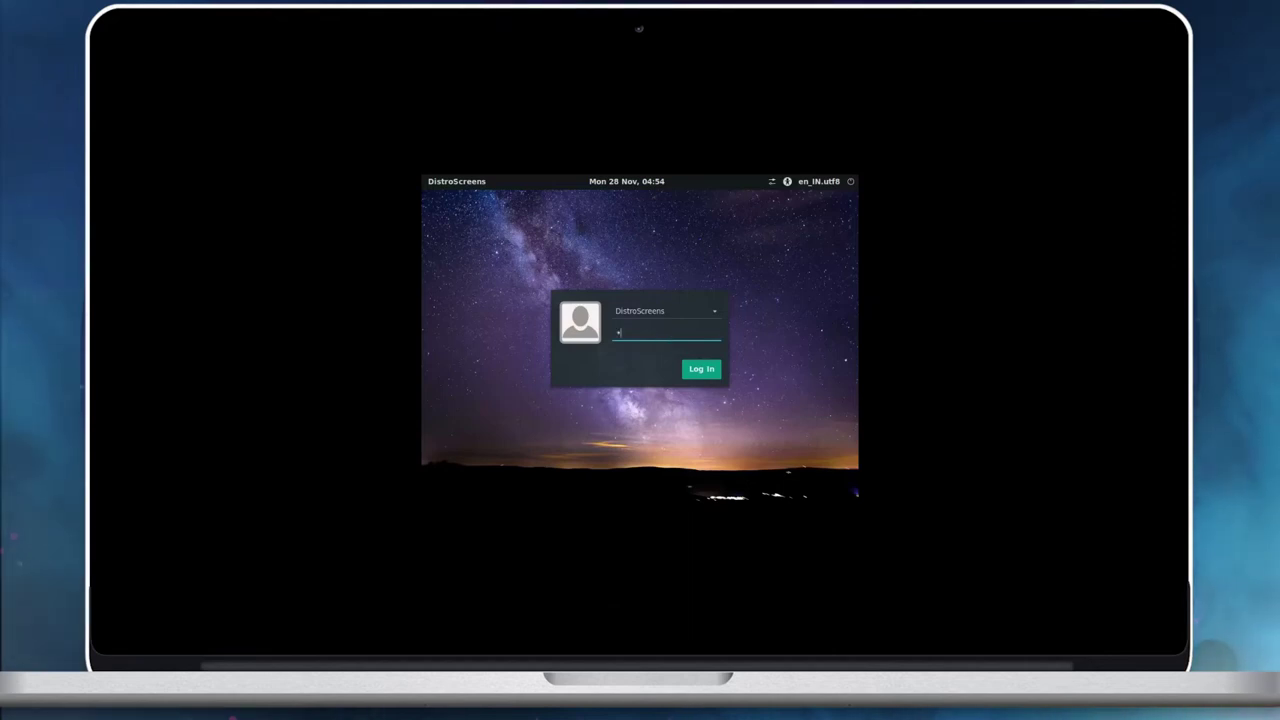
key("Return")
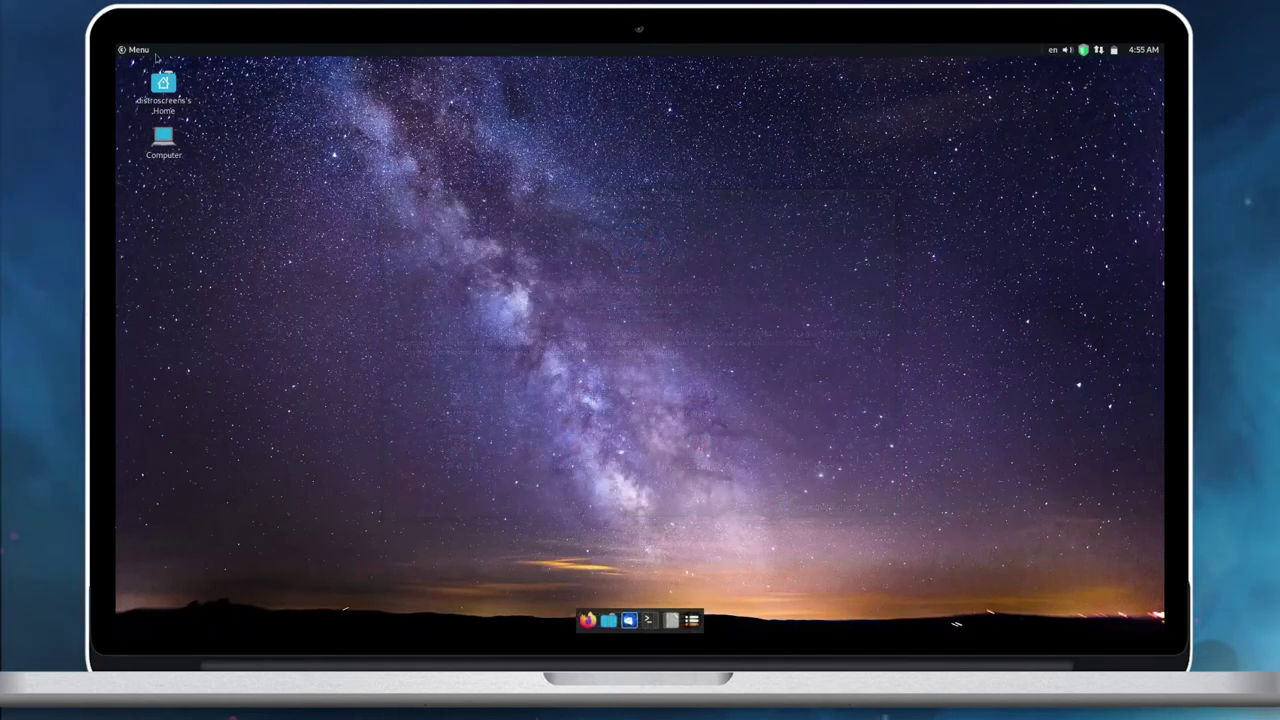
Look through the application categories in the main menu, from All and Accessories to System Tools.
left_click(145, 53)
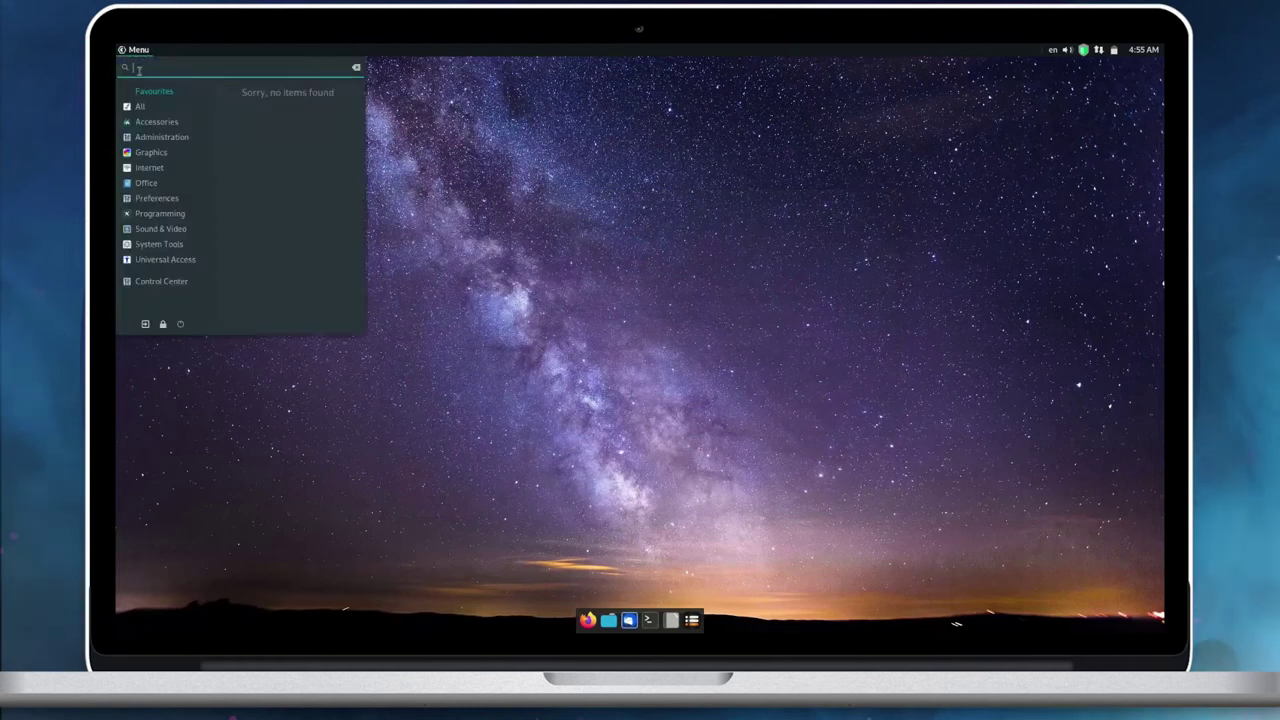
left_click(140, 106)
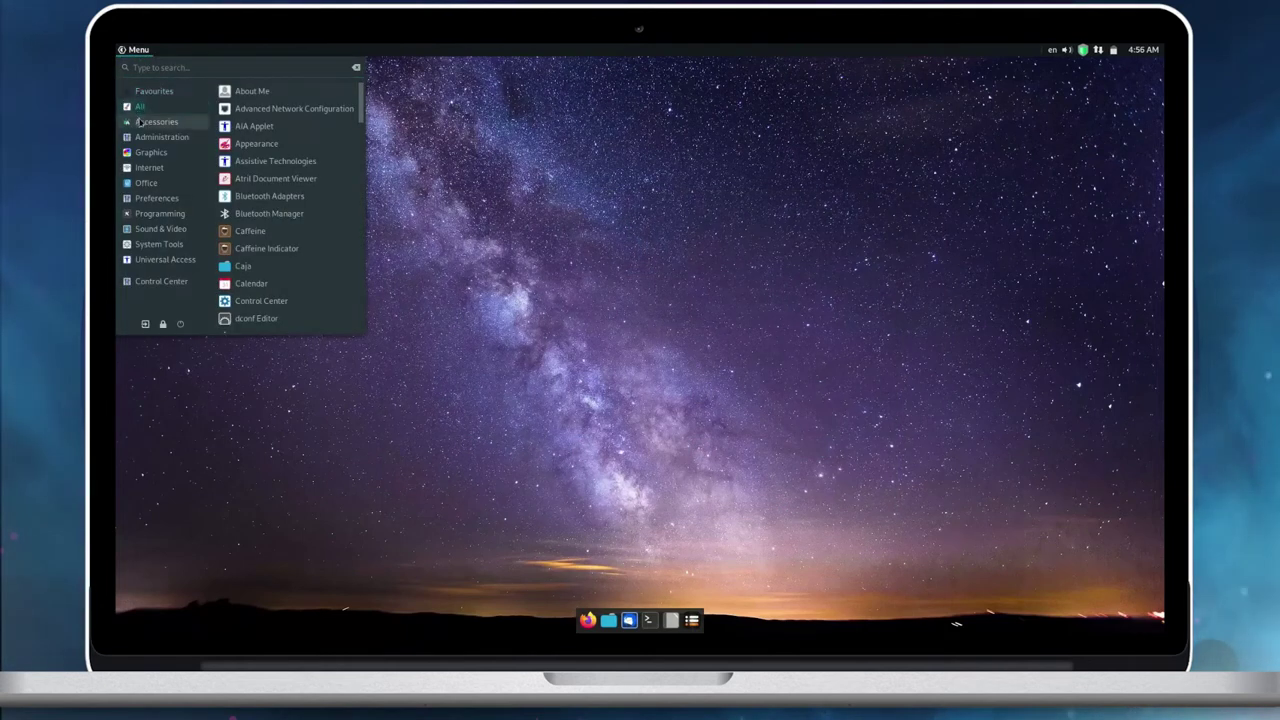
left_click(141, 122)
left_click(145, 137)
left_click(147, 152)
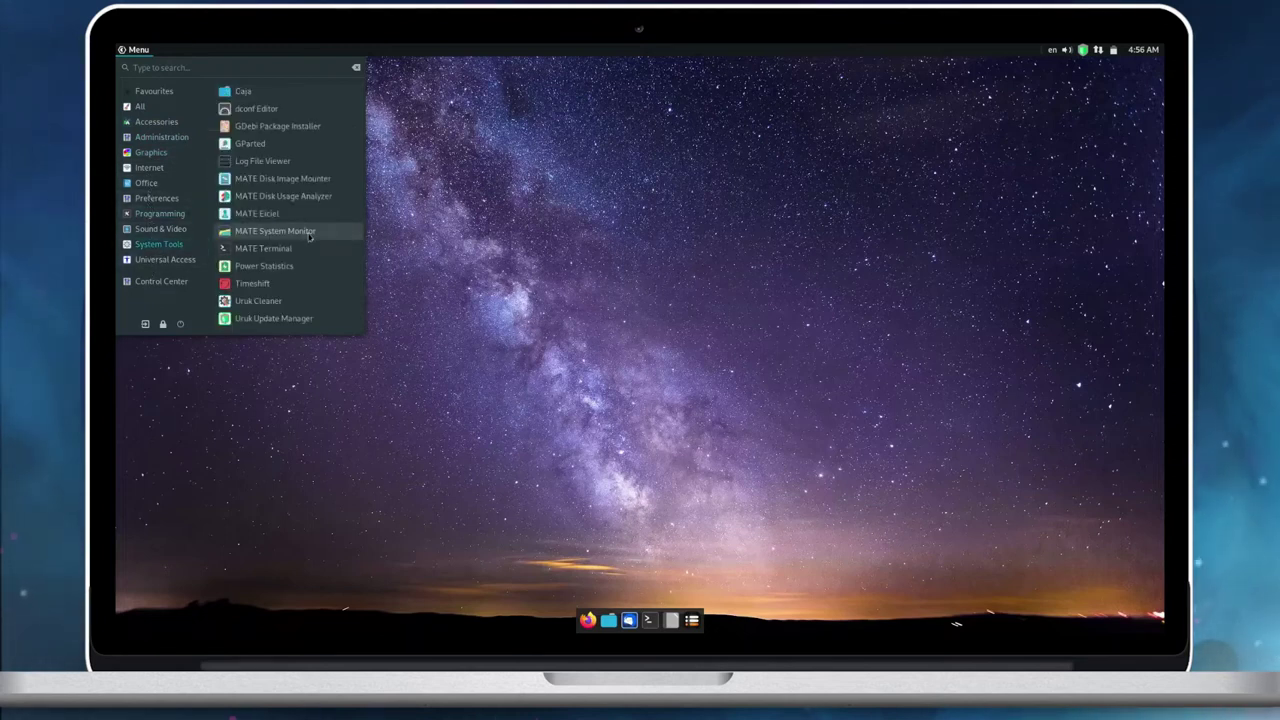
key("Escape")
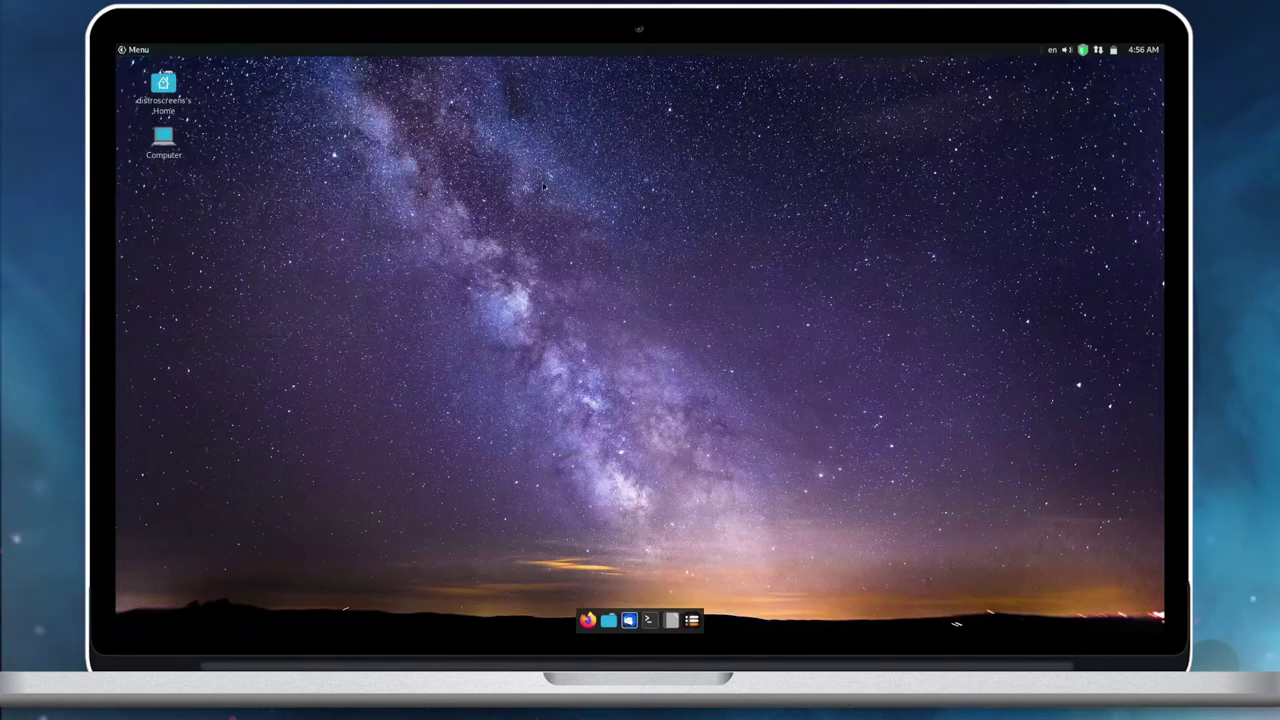
Change the desktop background to the green leaf wallpaper with water droplets.
right_click(533, 157)
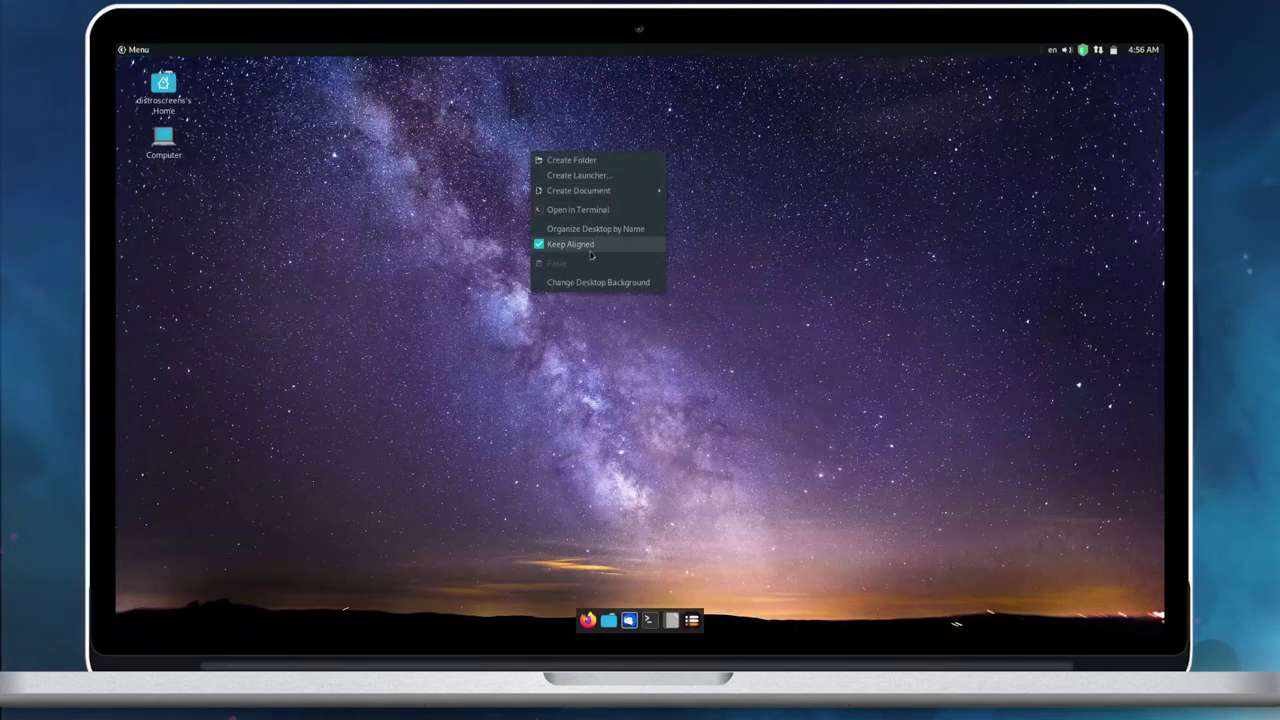
left_click(590, 282)
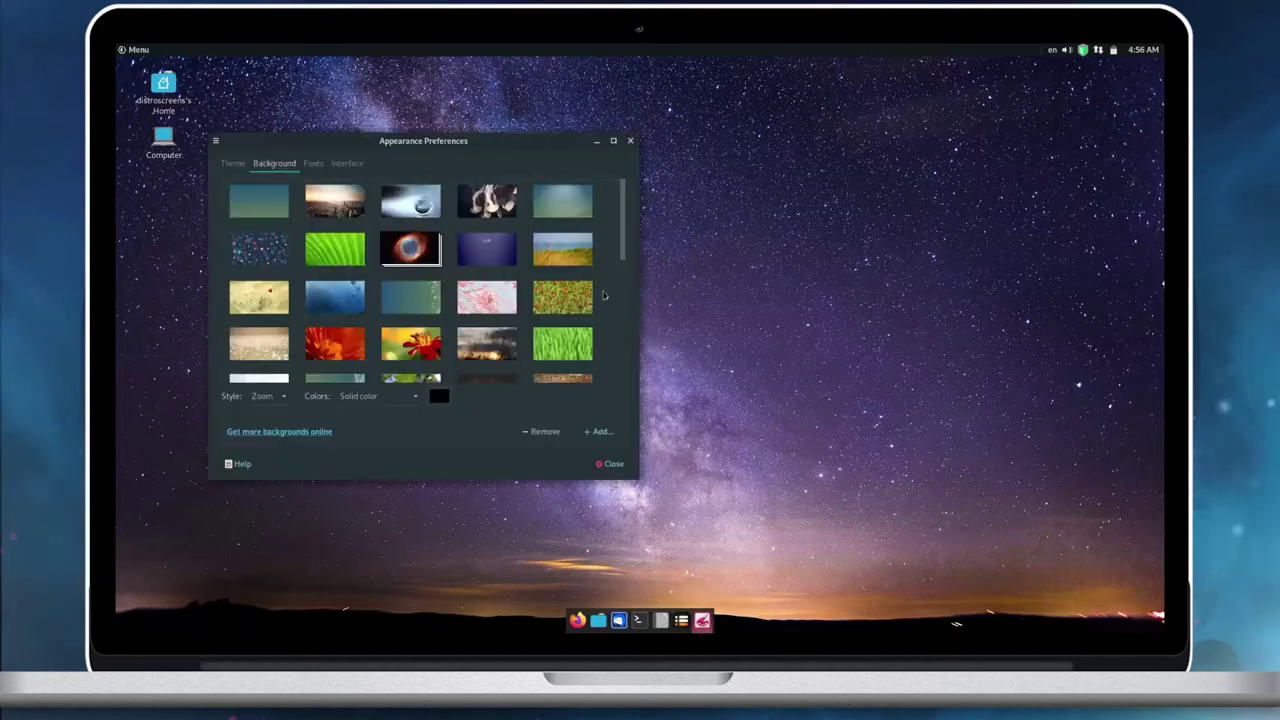
scroll(603, 295, "down", 5)
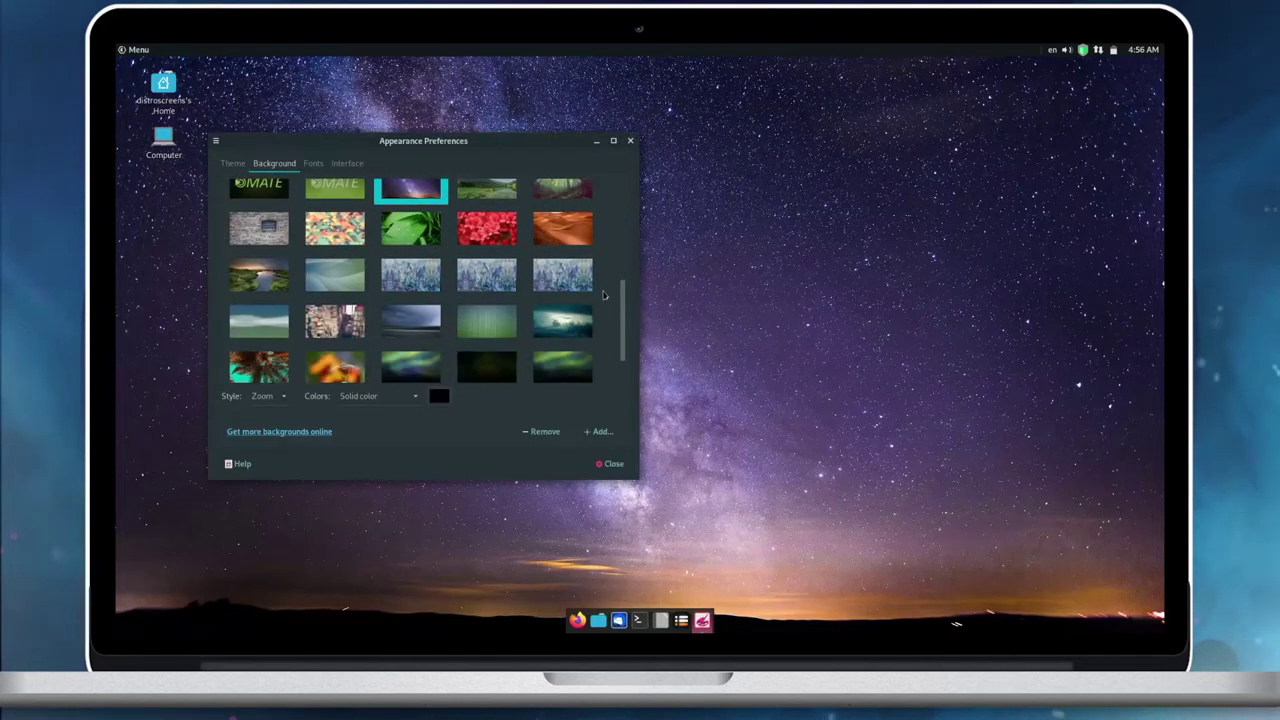
left_click(410, 228)
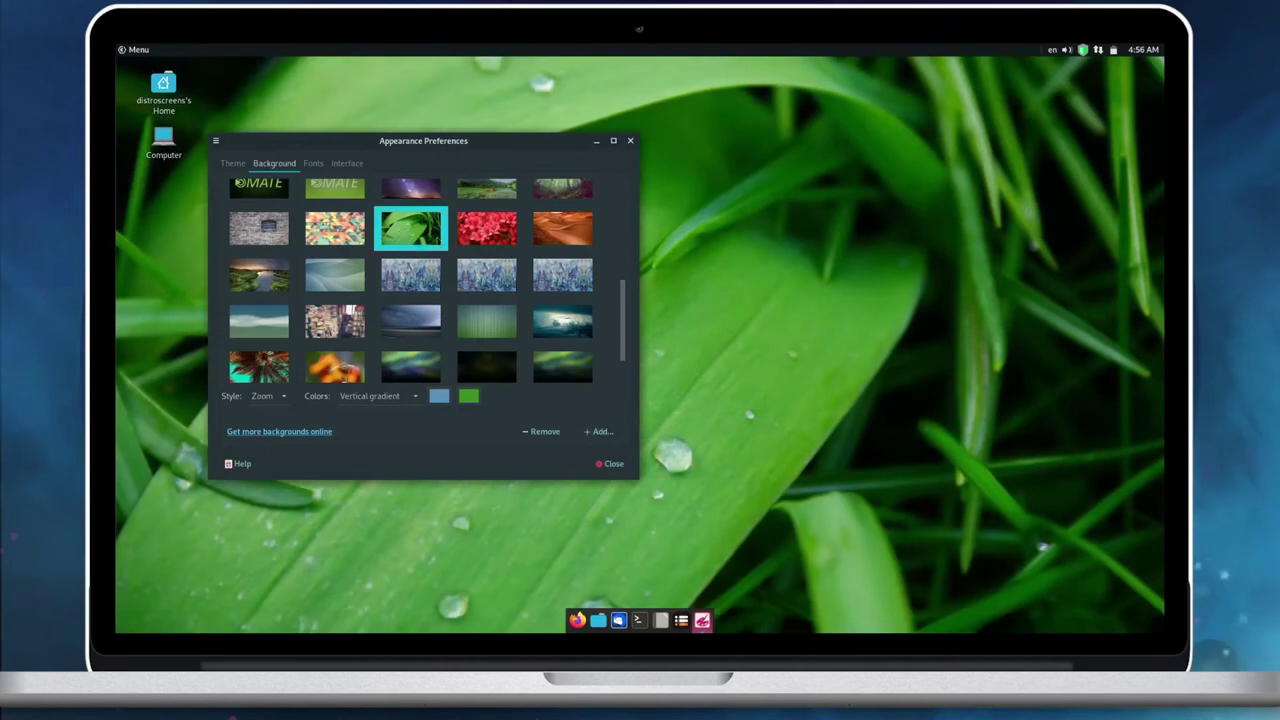
Try the red flower wallpaper and set the desktop background to the purple Milky Way night sky.
left_click(473, 239)
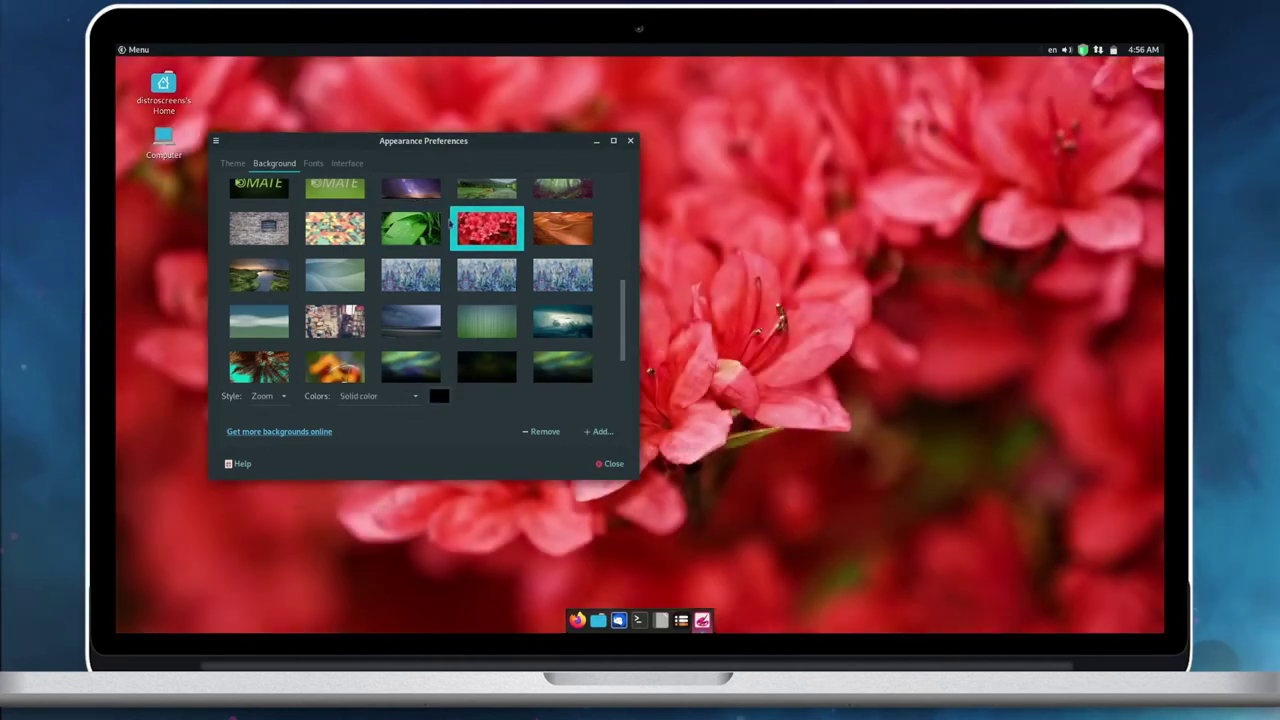
left_click(426, 196)
scroll(512, 289, "down", 2)
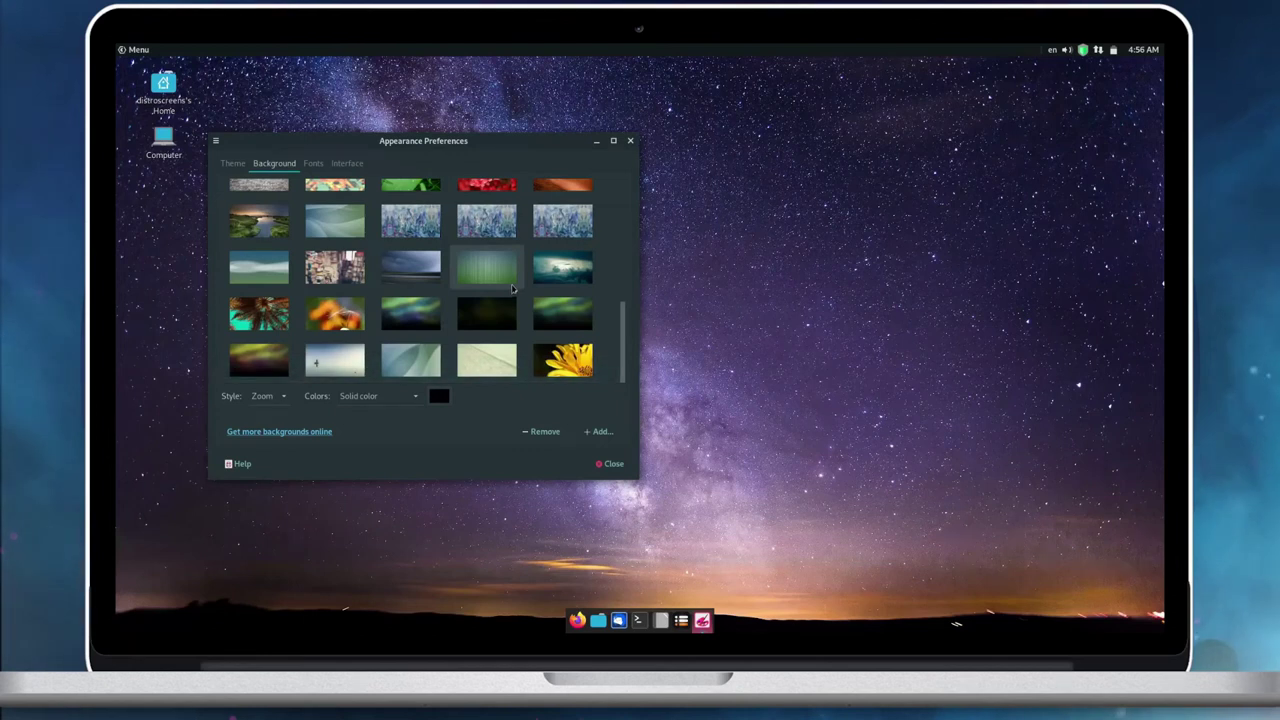
scroll(440, 280, "up", 10)
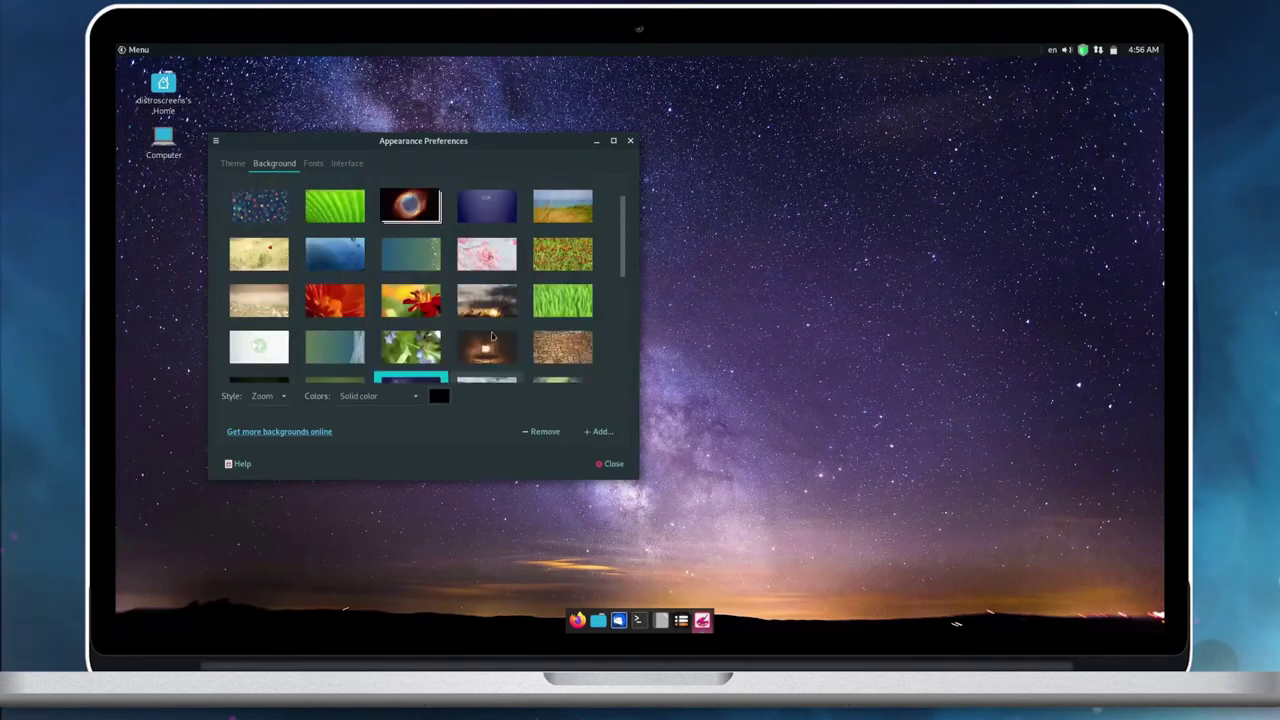
Look through the font, interface and theme options in the appearance preferences, and close them.
left_click(313, 164)
left_click(347, 164)
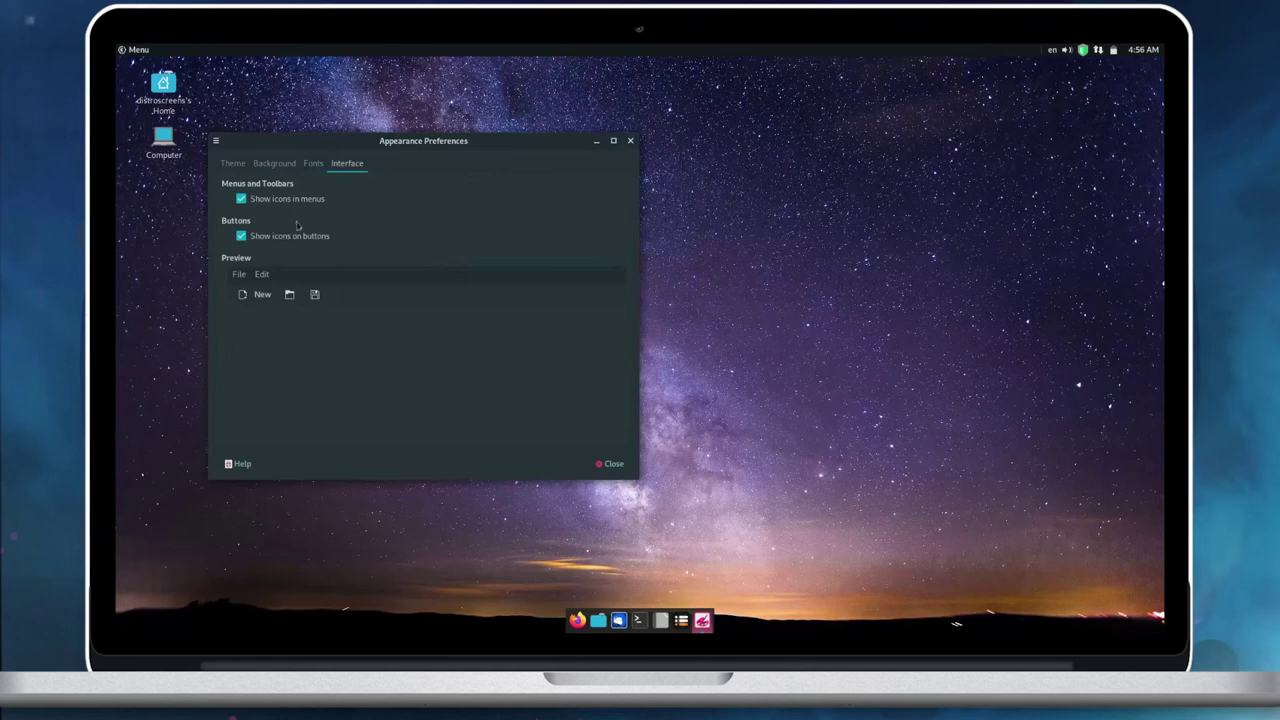
left_click(233, 164)
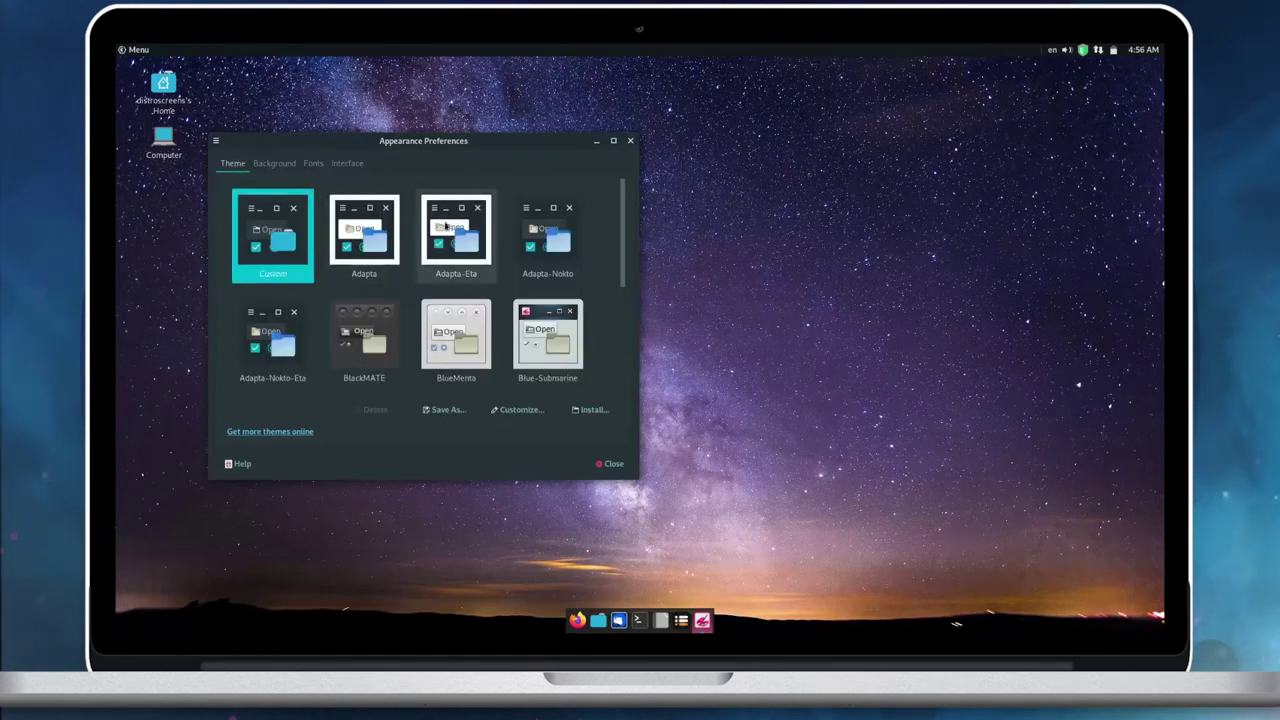
scroll(484, 342, "down", 5)
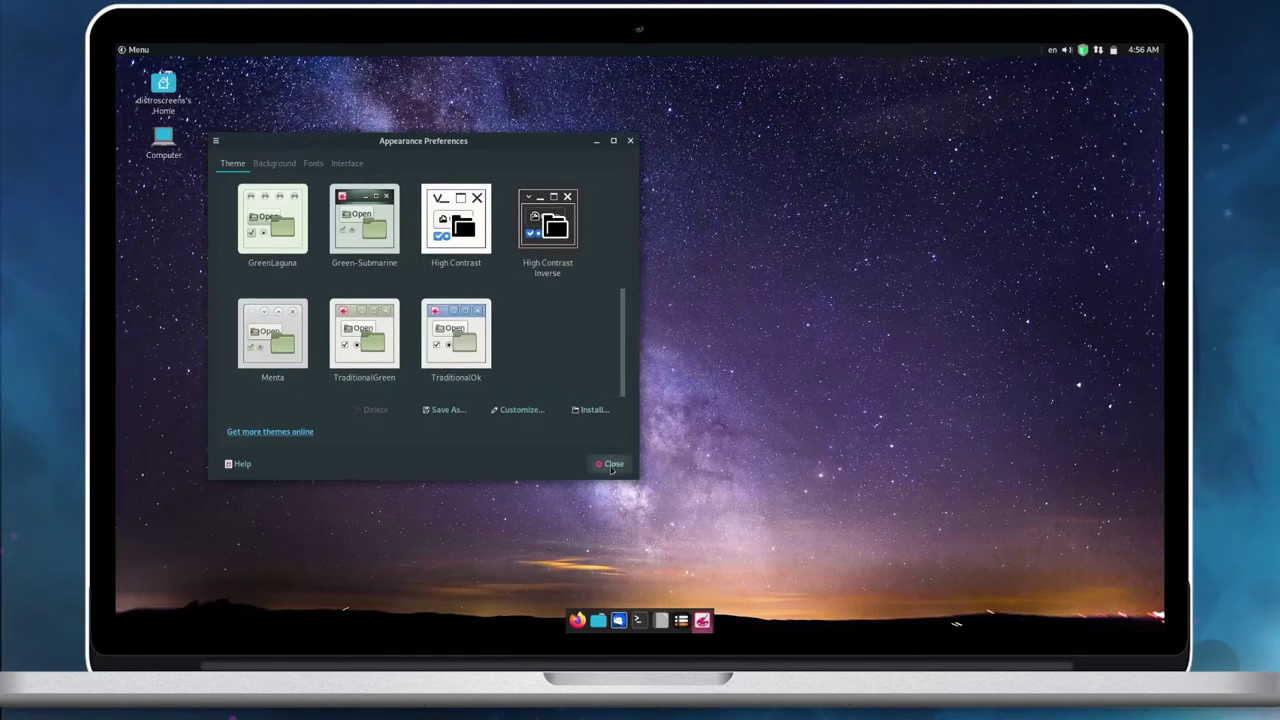
left_click(612, 465)
Examine the calendar and the battery, network, system update and volume indicators in the desktop's status area.
left_click(1148, 50)
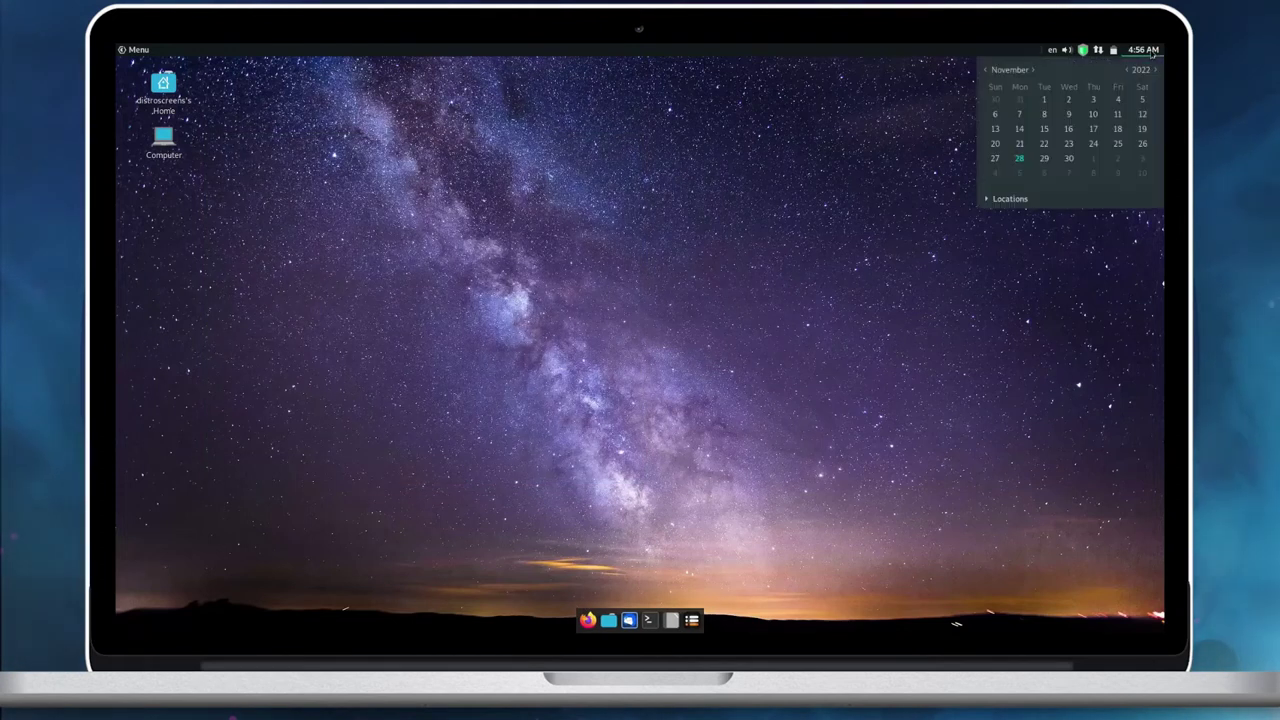
left_click(1115, 50)
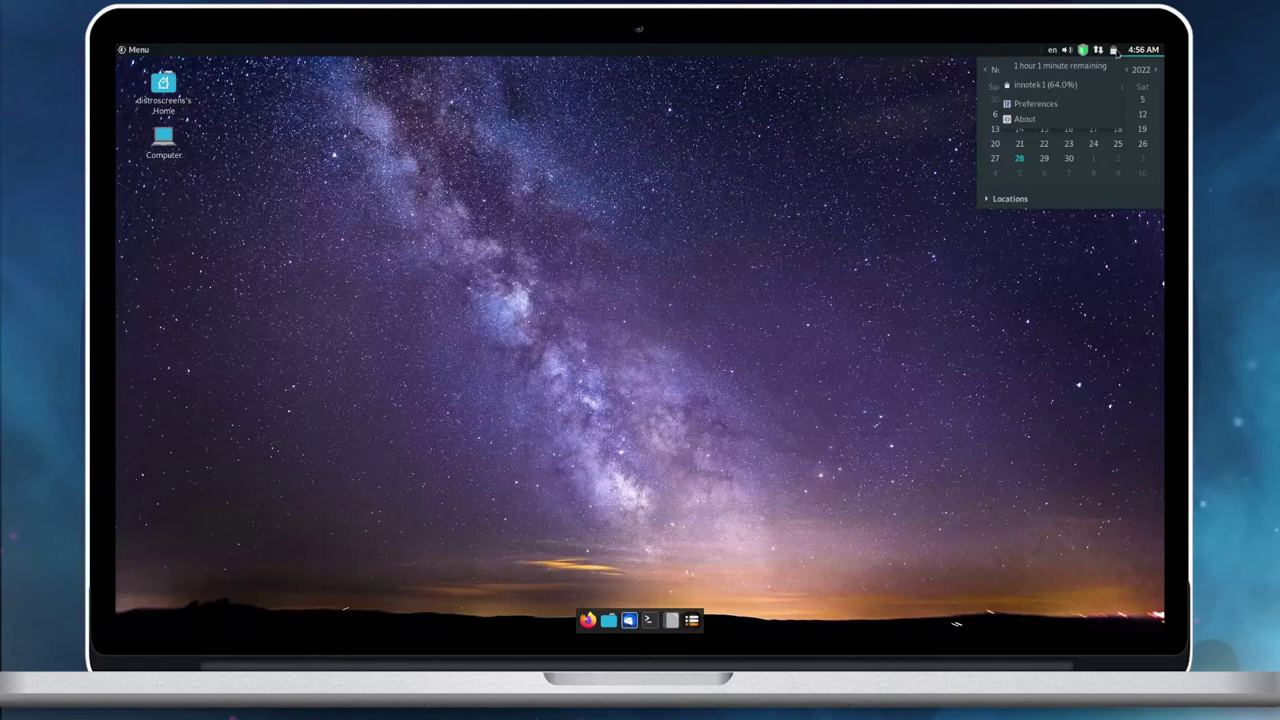
left_click(1115, 50)
left_click(1098, 57)
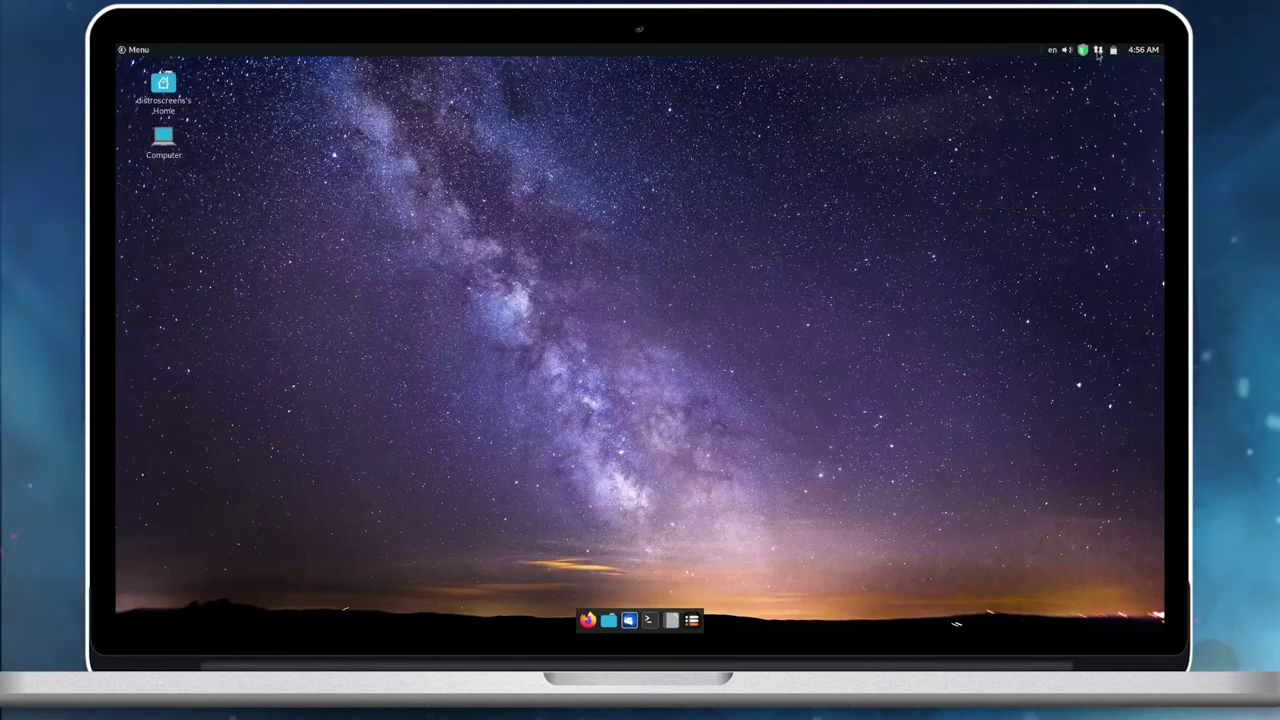
left_click(1098, 52)
left_click(1084, 52)
left_click(1084, 52)
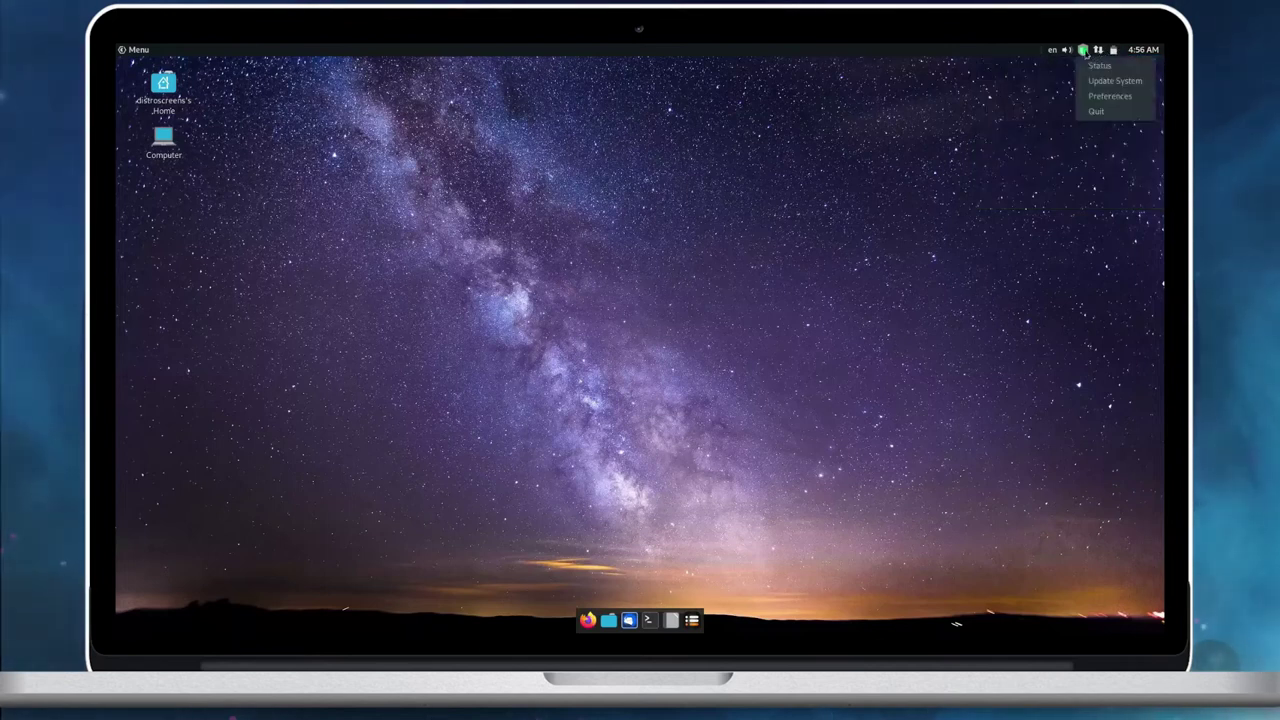
left_click(1067, 61)
left_click(1066, 50)
left_click(1066, 50)
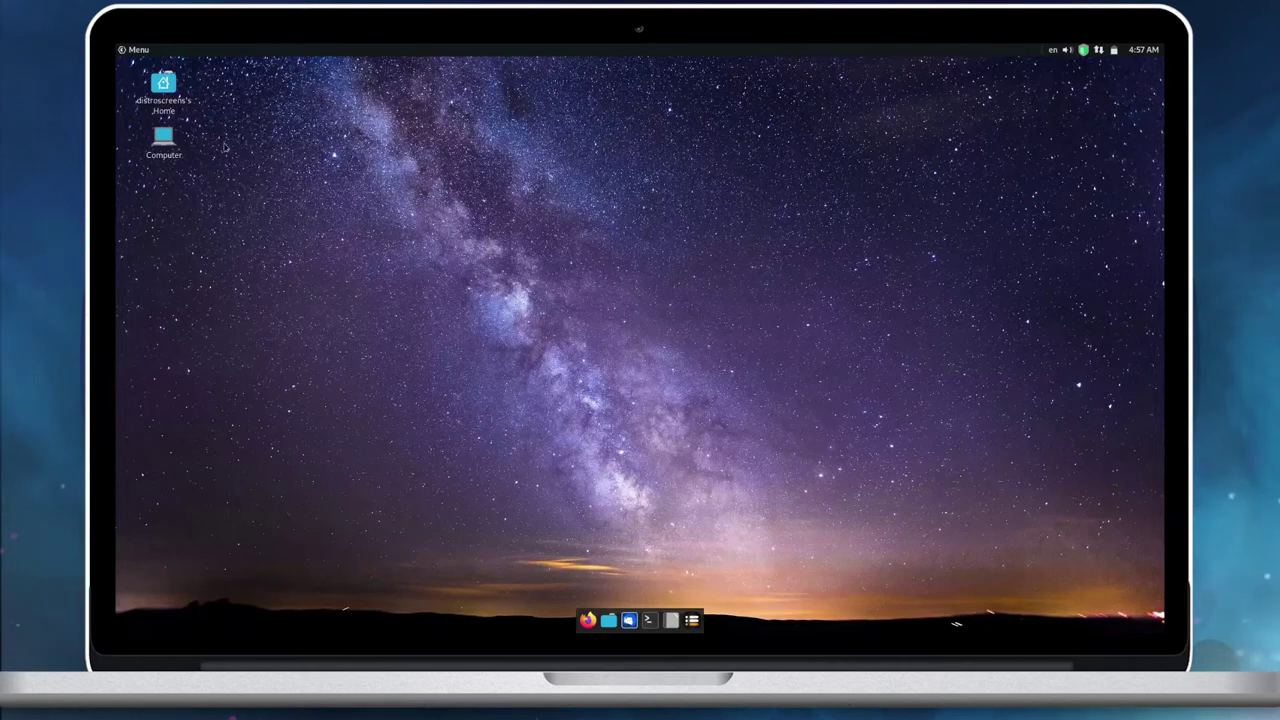
Open the home folder, move its window toward the middle of the desktop, and try a 150% icon zoom before returning to 100%.
double_click(164, 95)
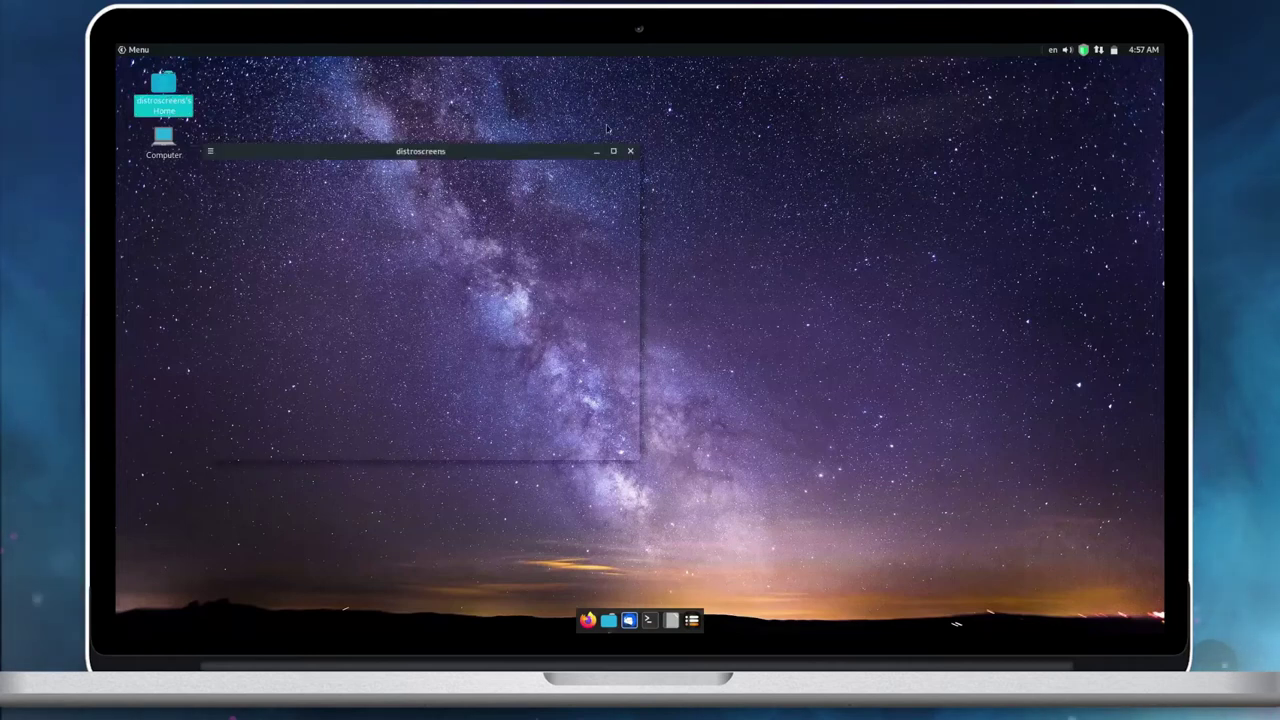
left_click_drag(557, 147, 740, 158)
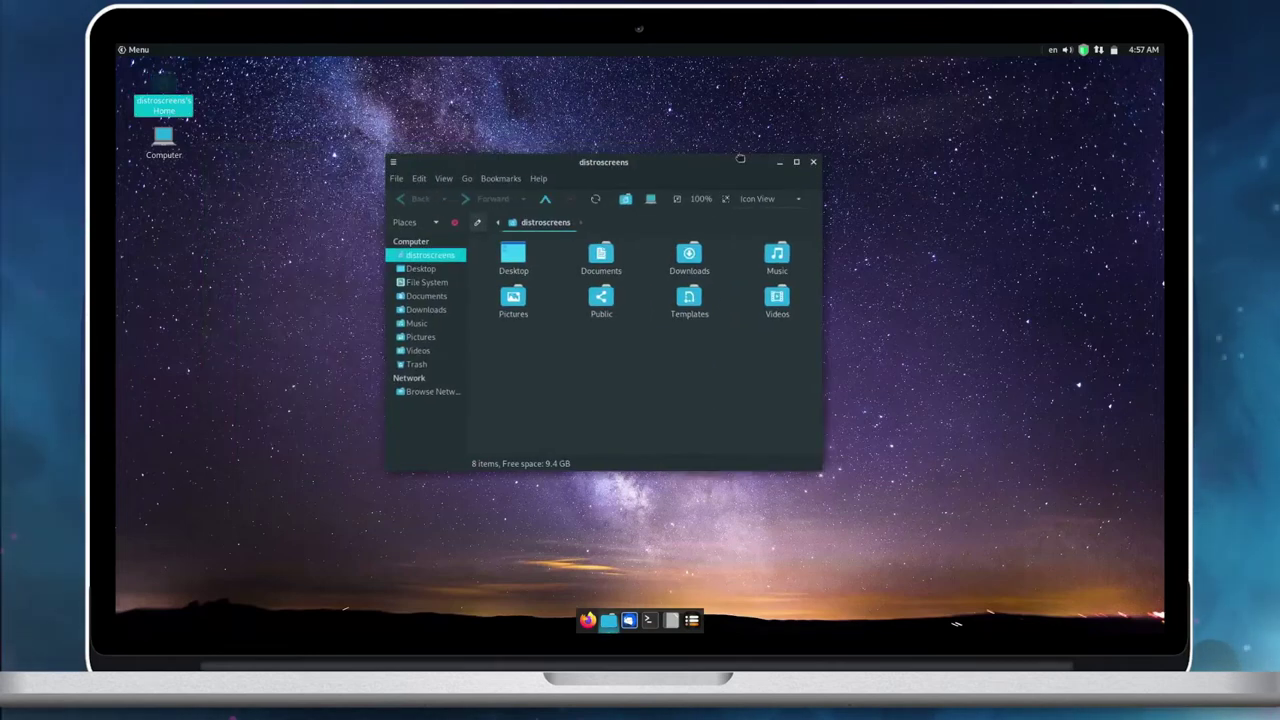
key("ctrl+plus")
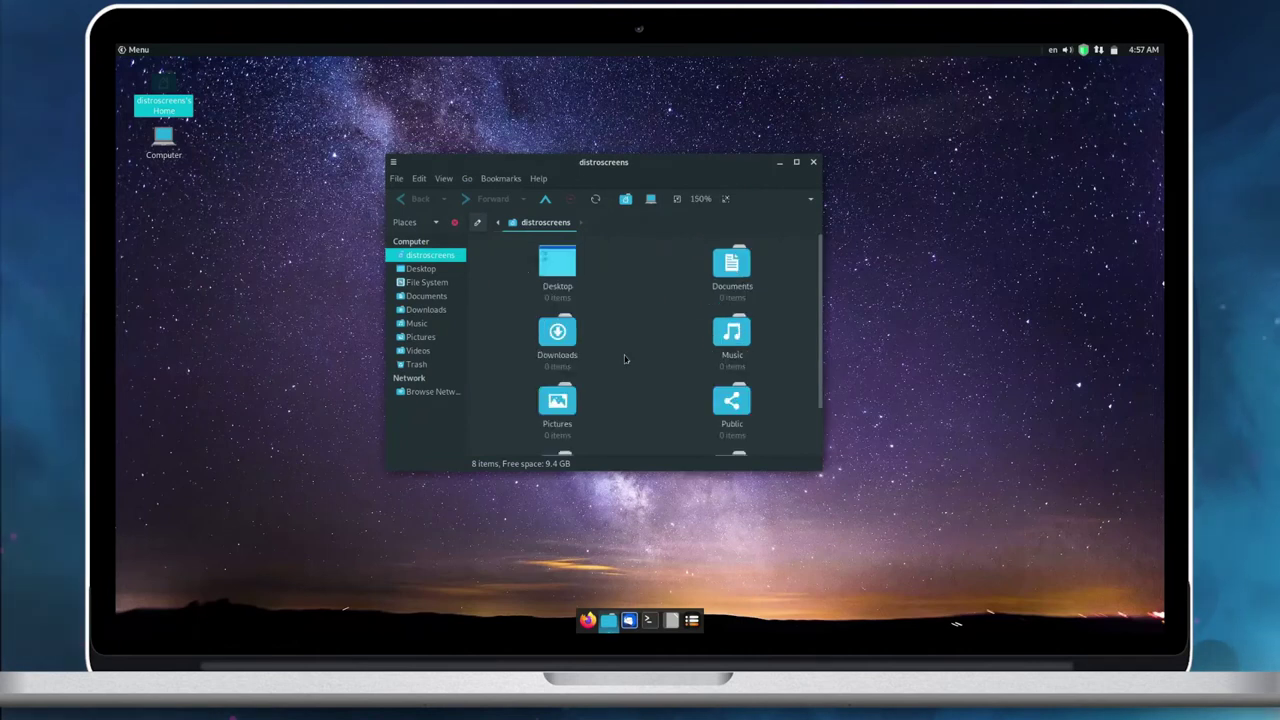
key("ctrl+minus")
Try maximising, restoring and snapping the home folder window against the screen edges.
left_click(797, 162)
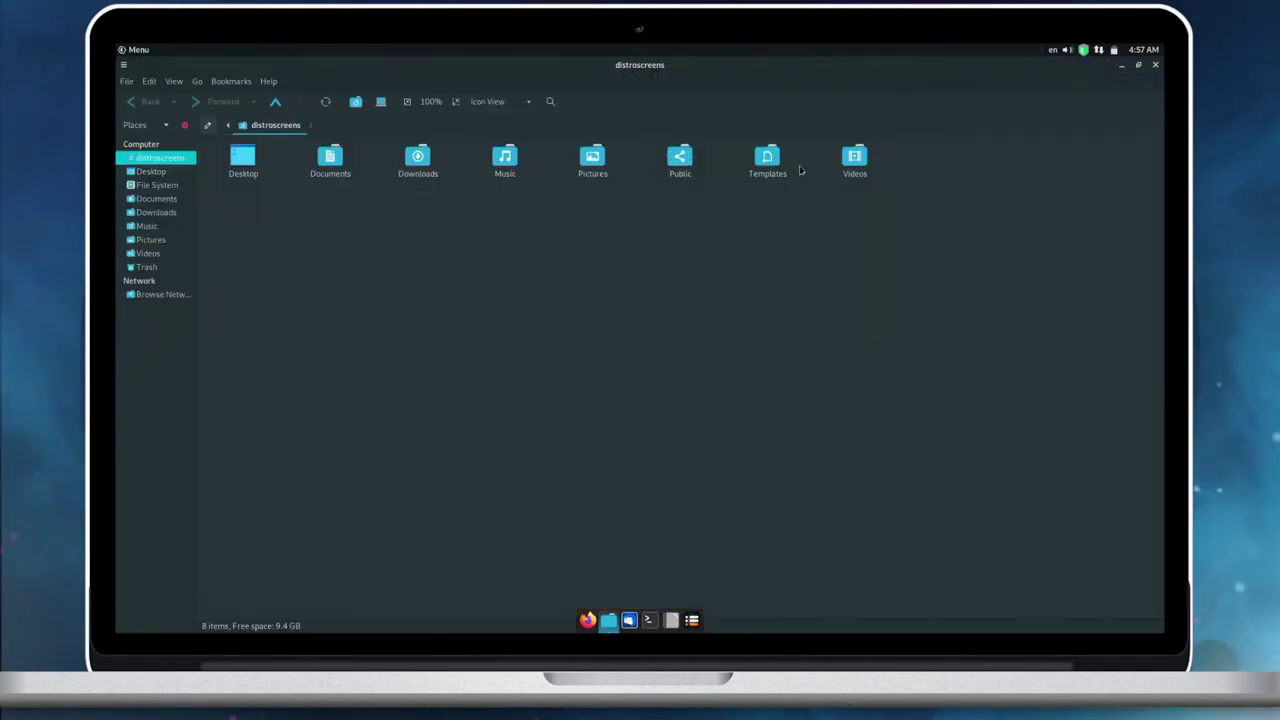
double_click(686, 63)
left_click_drag(650, 210, 114, 213)
left_click_drag(500, 62, 1163, 360)
left_click_drag(905, 60, 489, 155)
left_click(427, 177)
left_click(440, 215)
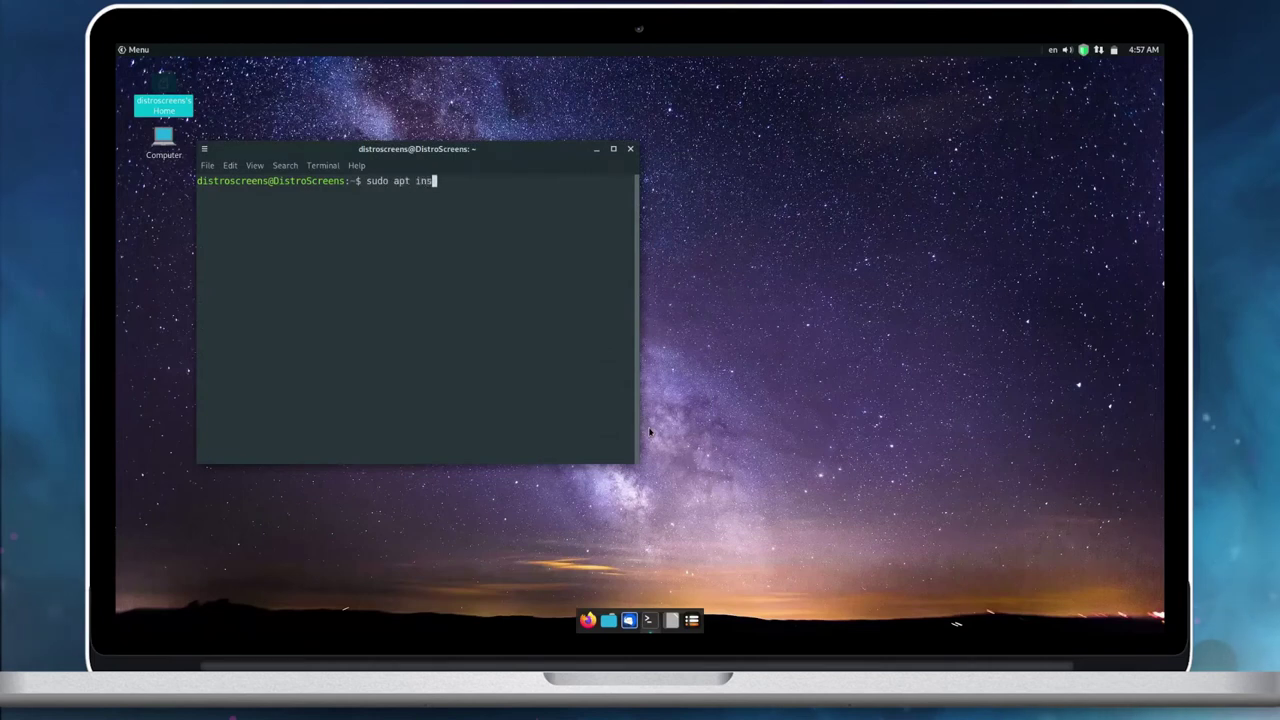
Install neofetch and htop with sudo apt install, entering the account password and accepting the additional packages.
type("neofetch htop")
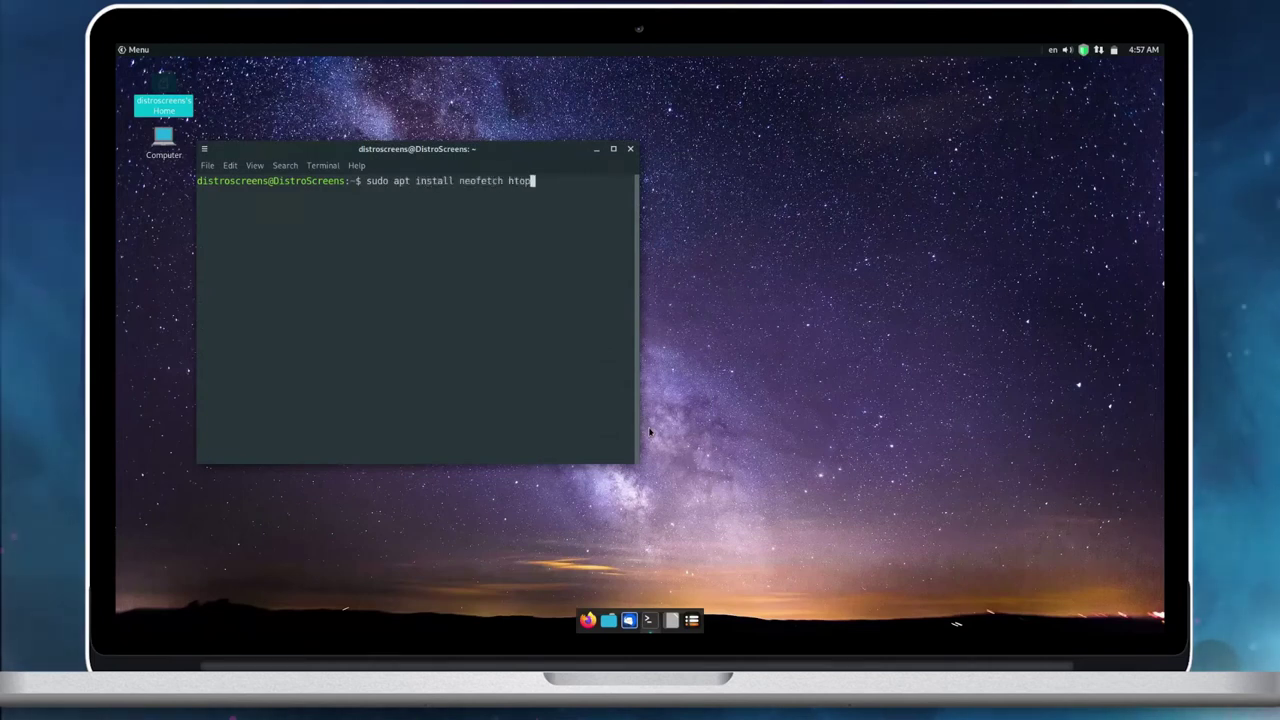
key("Return")
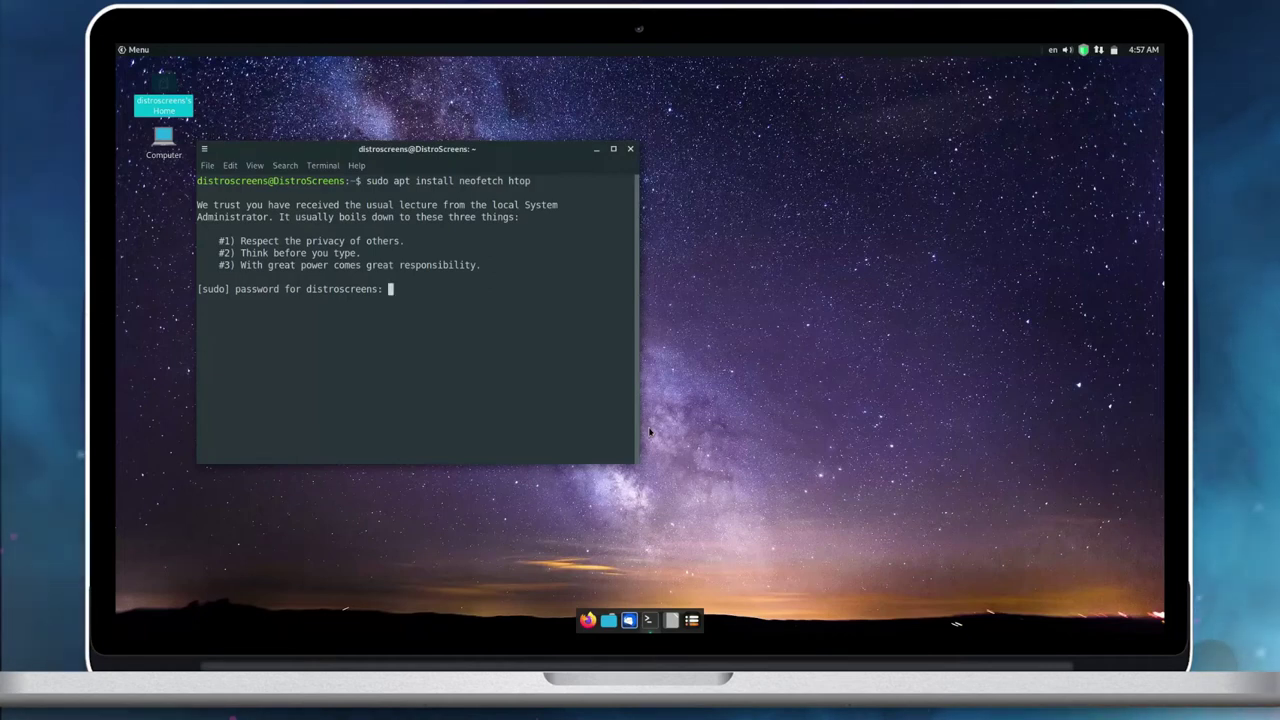
key("Return")
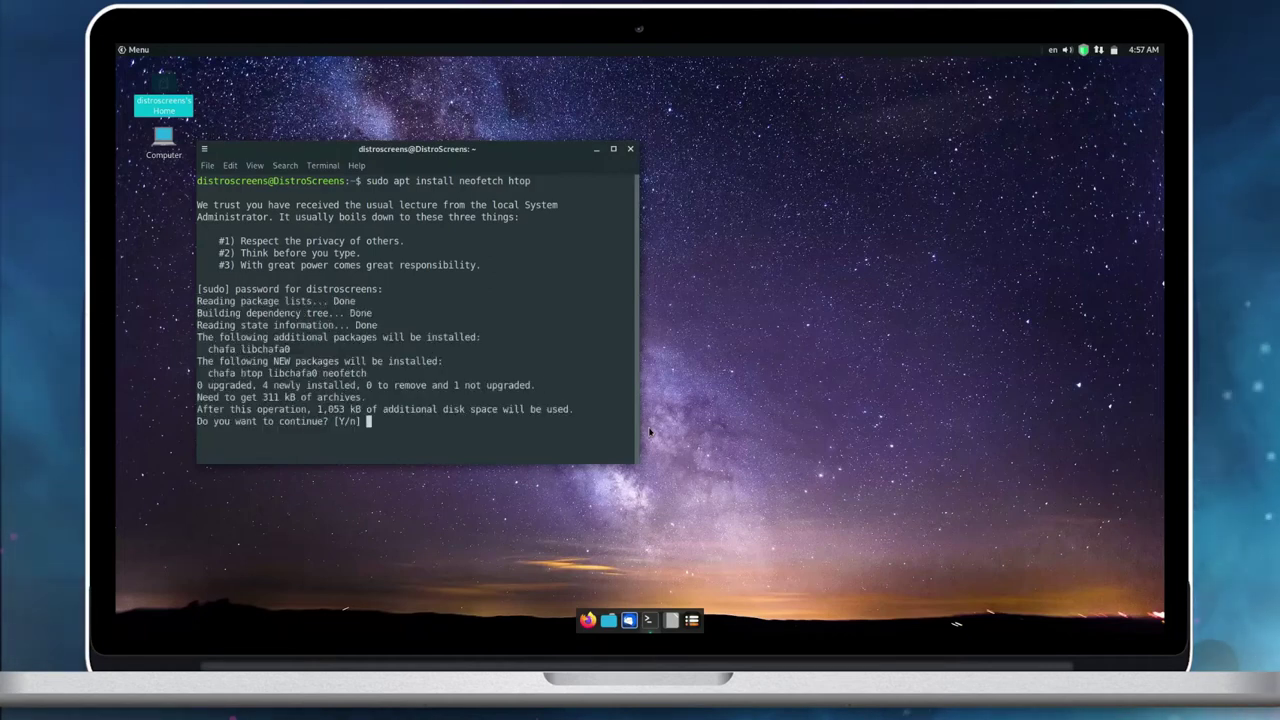
type("y")
key("Return")
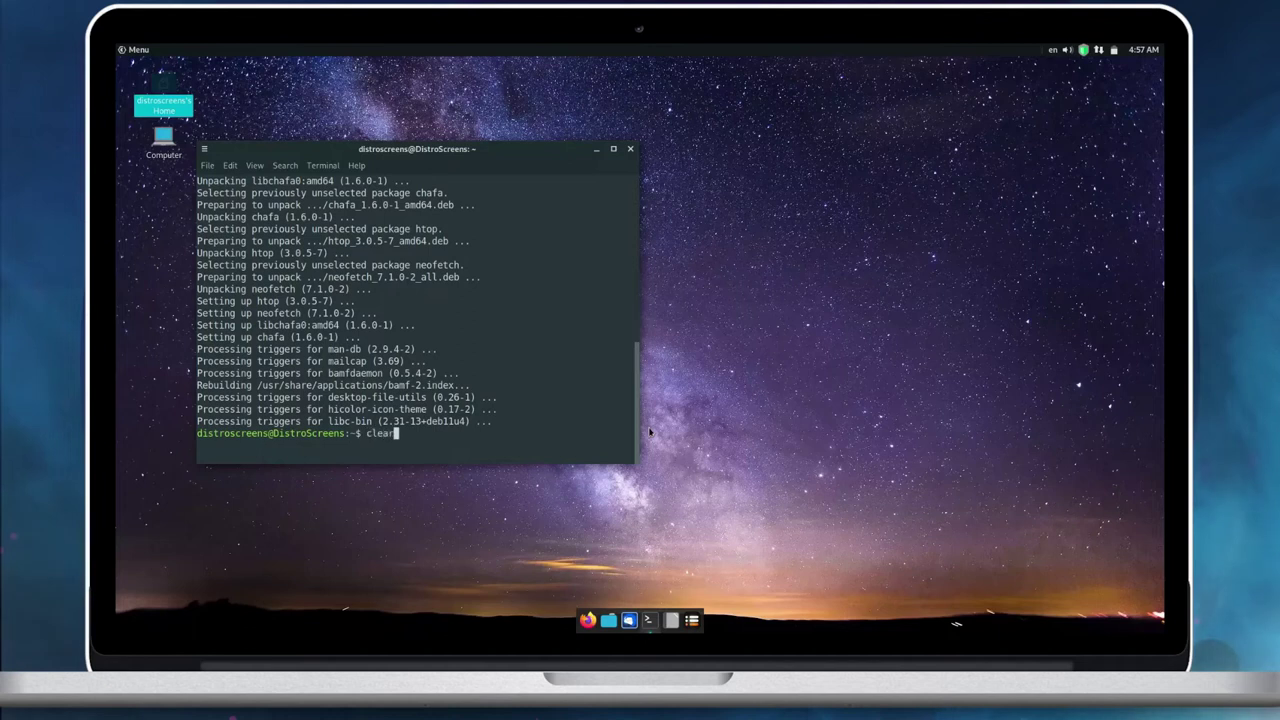
Clear the terminal and run neofetch to examine the system information.
key("Return")
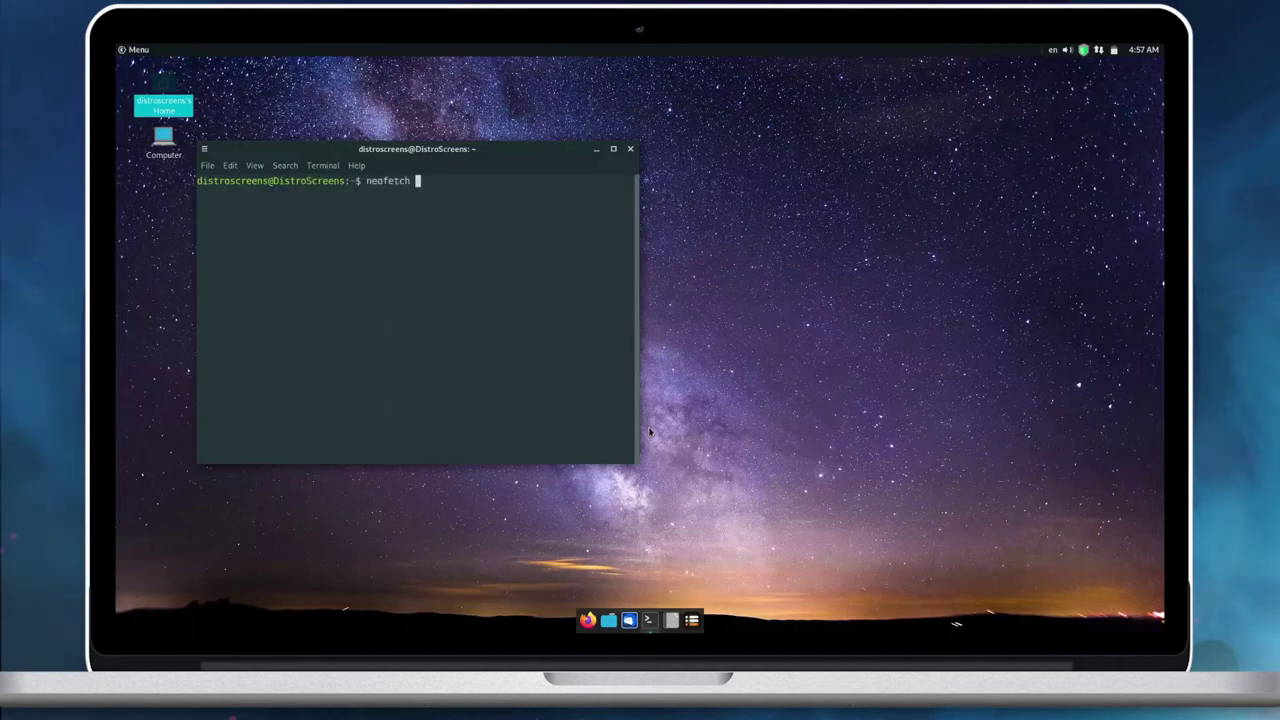
type("neofetch")
key("Return")
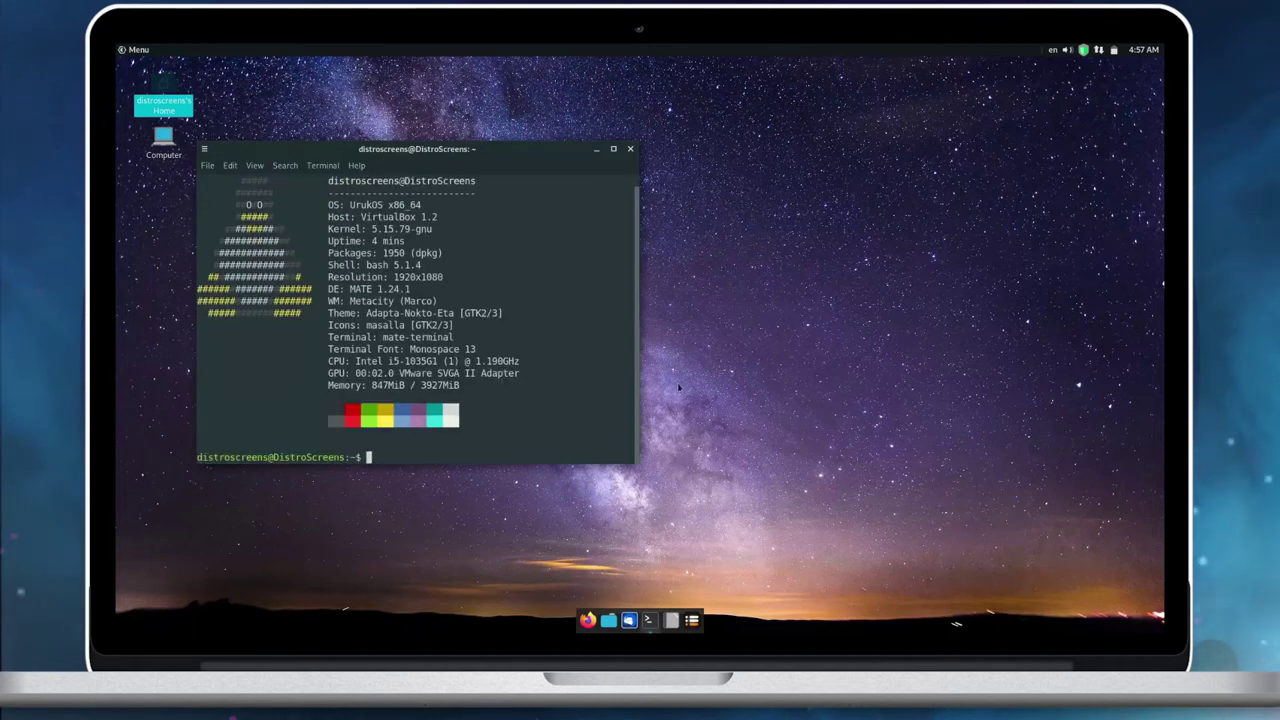
scroll(509, 387, "up", 1)
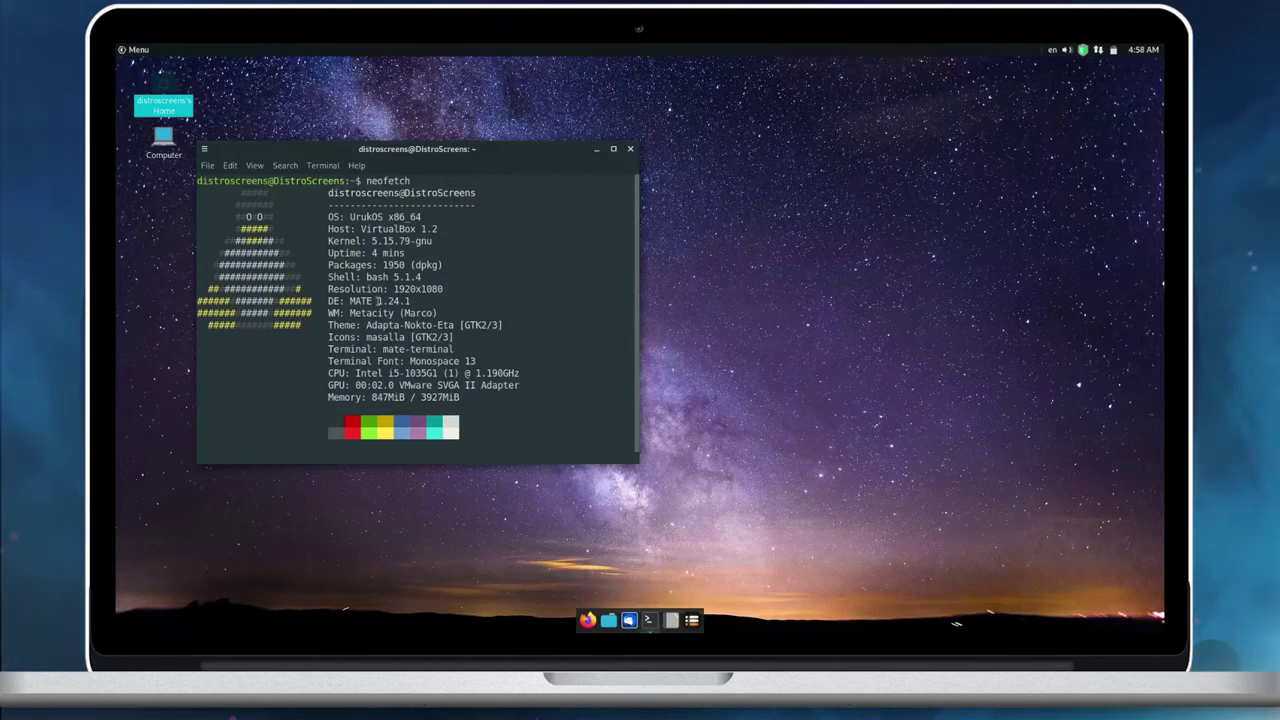
Open the home folder beside the terminal and switch between the two open windows.
key("super+e")
key("alt+Tab")
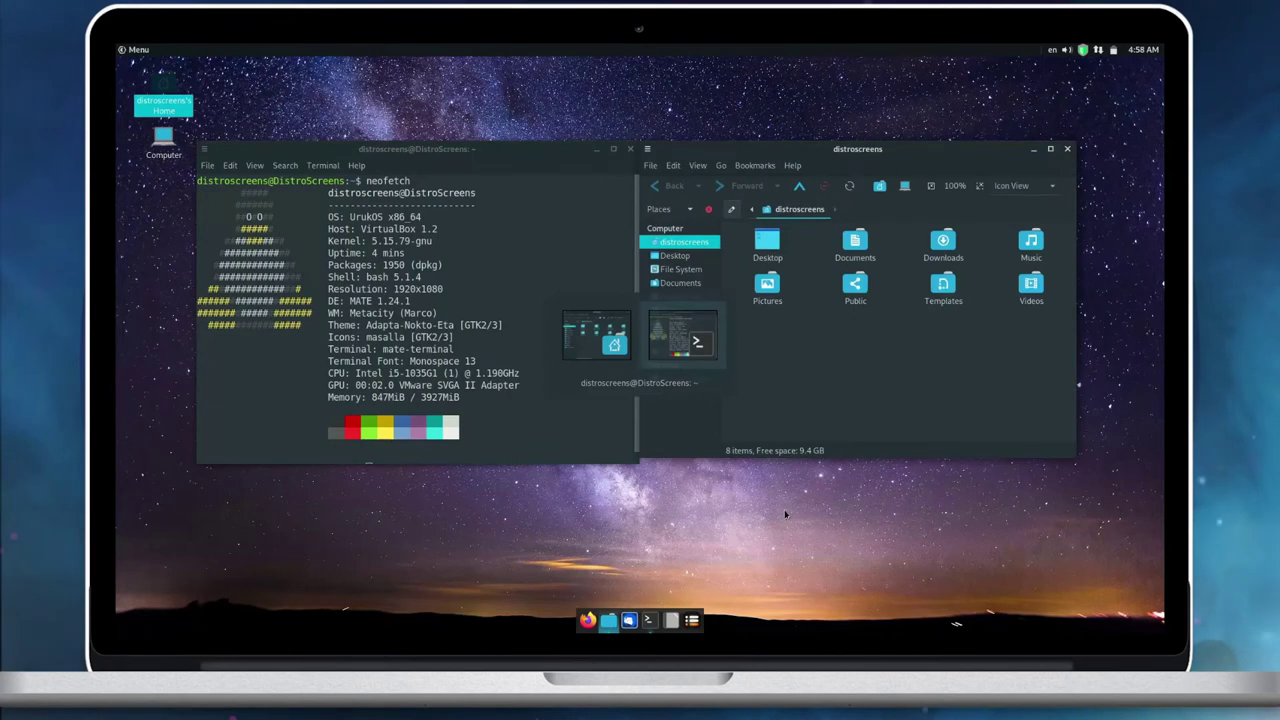
key("alt+Tab")
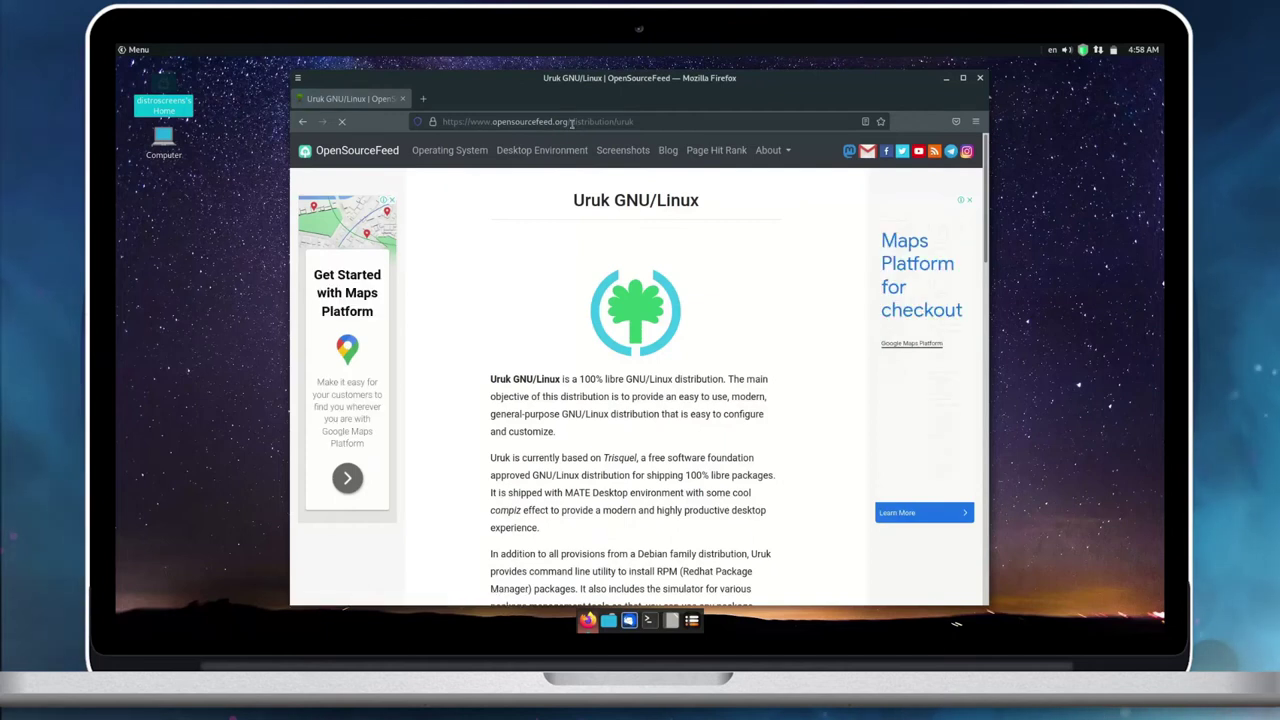
In Firefox, open the About Firefox information.
left_click(977, 121)
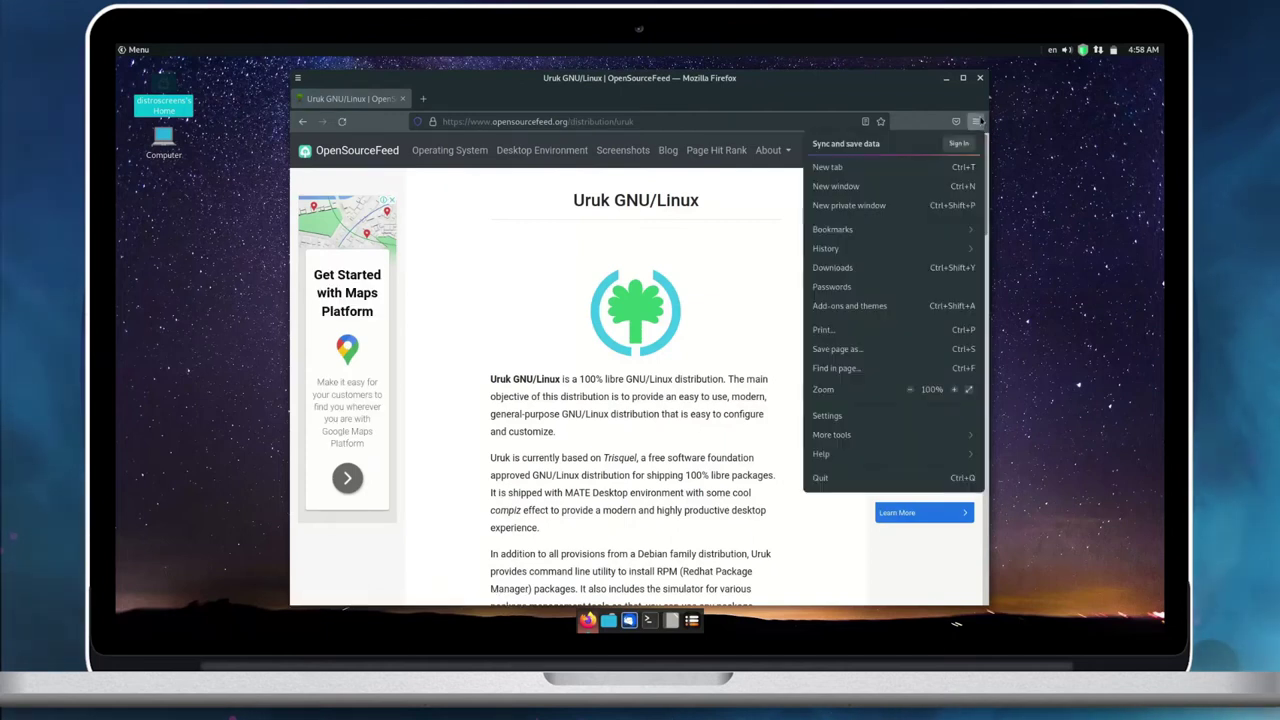
left_click(855, 454)
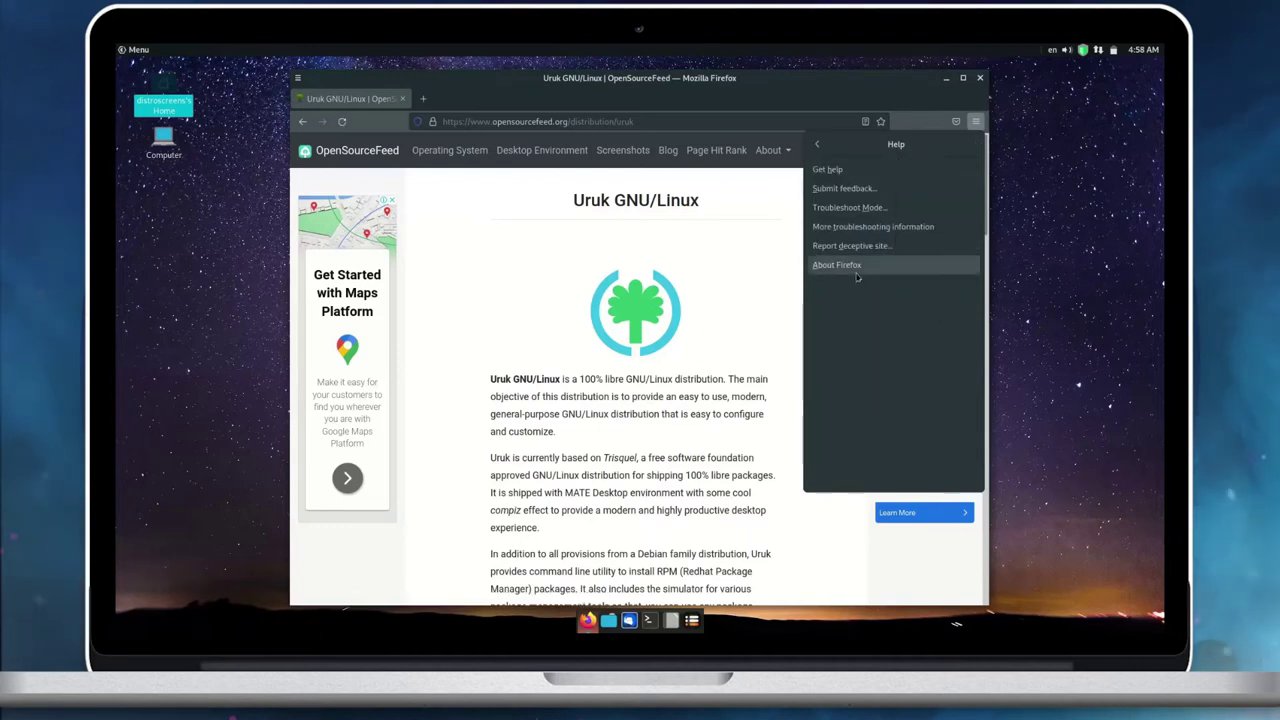
left_click(850, 266)
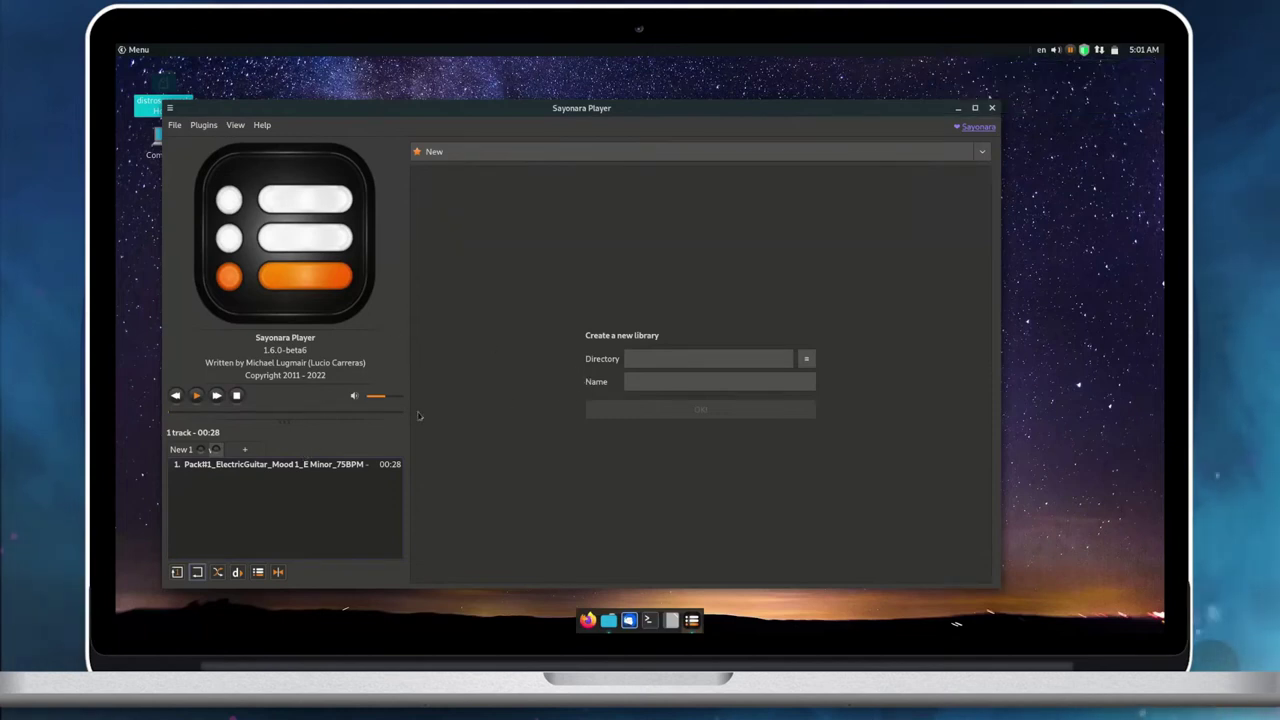
In Sayonara Player, play the Pack#1_ElectricGuitar_Mood 1_E Minor_75BPM track and consult the player's help options.
left_click(245, 463)
left_click(198, 396)
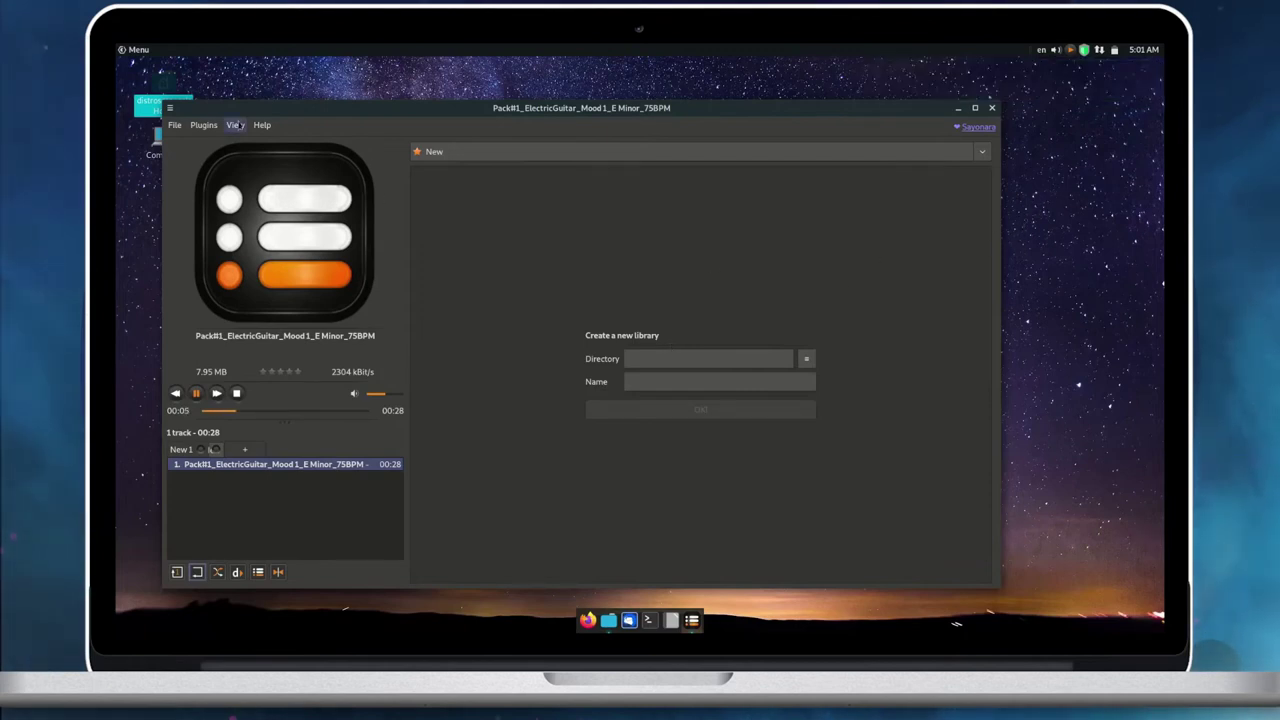
left_click(260, 125)
left_click(285, 177)
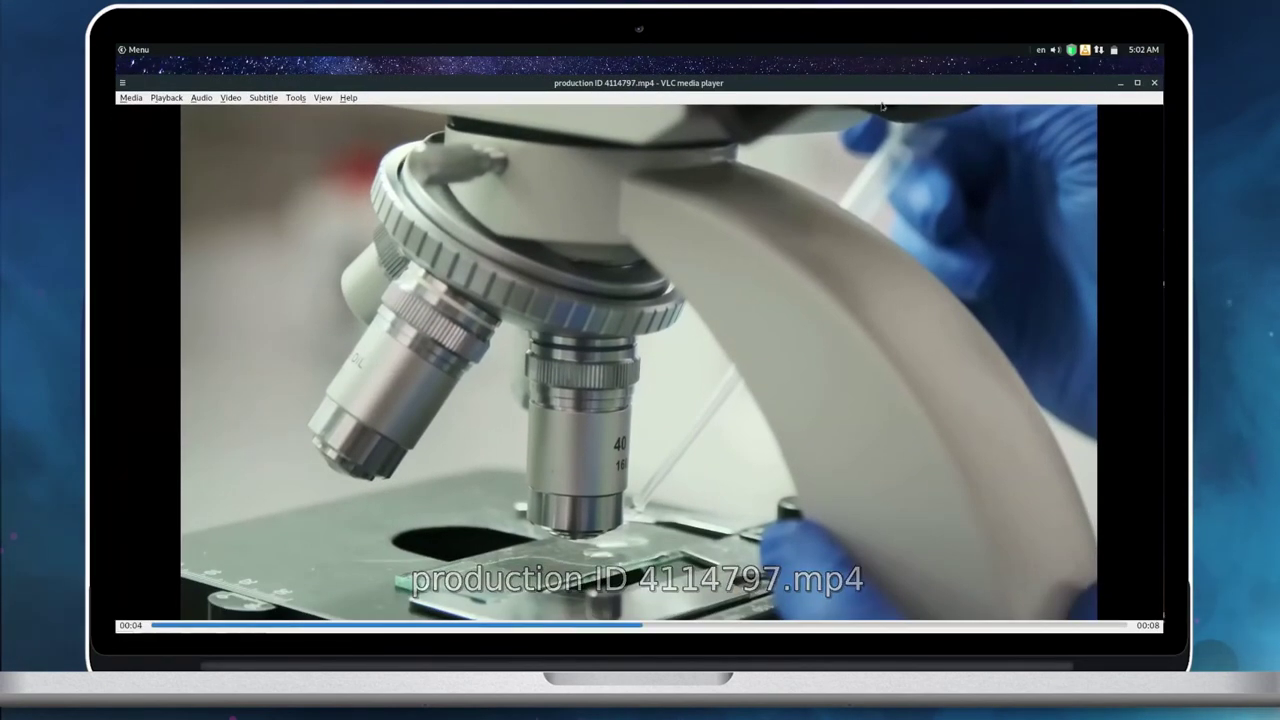
In VLC, unmaximise the microscope video, switch it in and out of full screen, and open the About information.
key("super+Down")
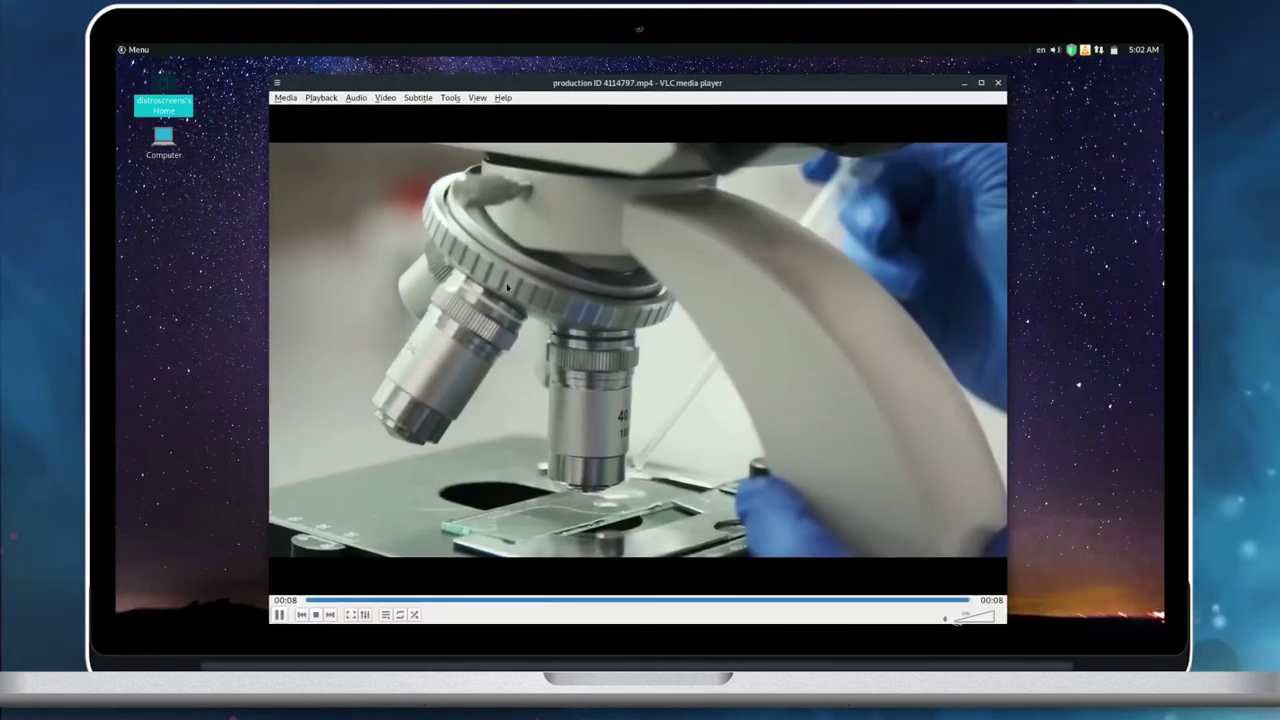
double_click(507, 287)
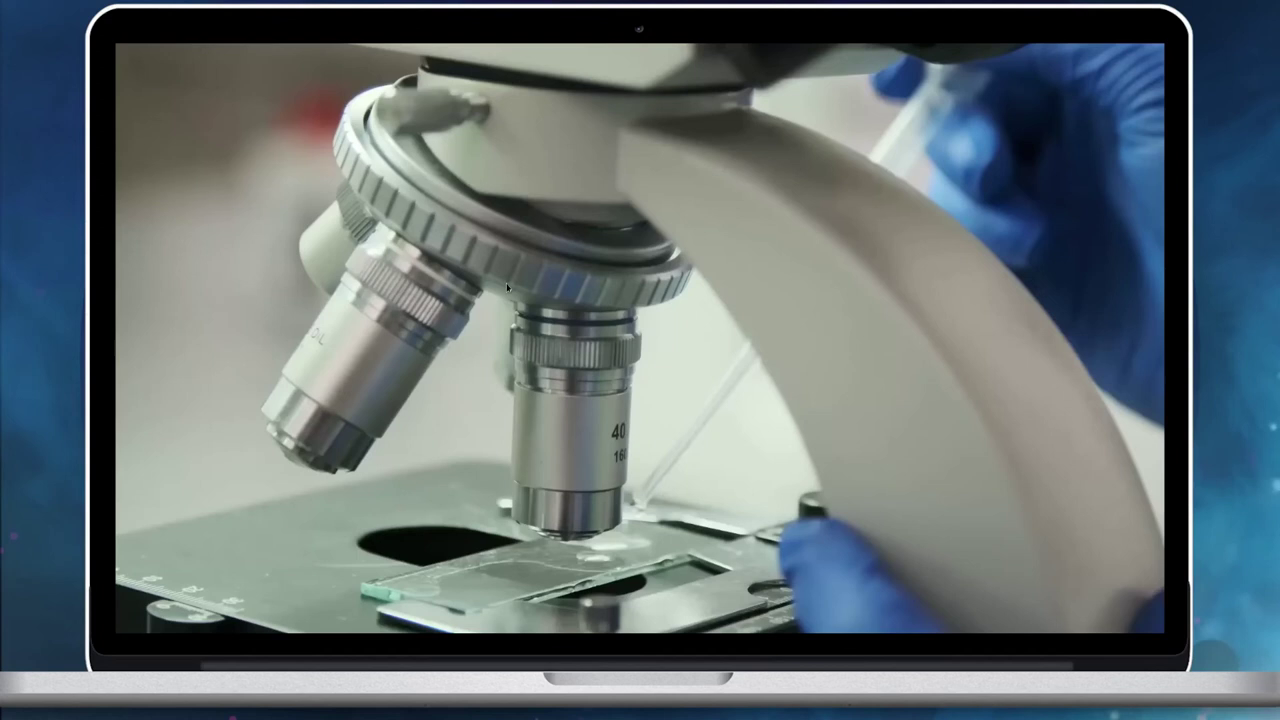
double_click(507, 287)
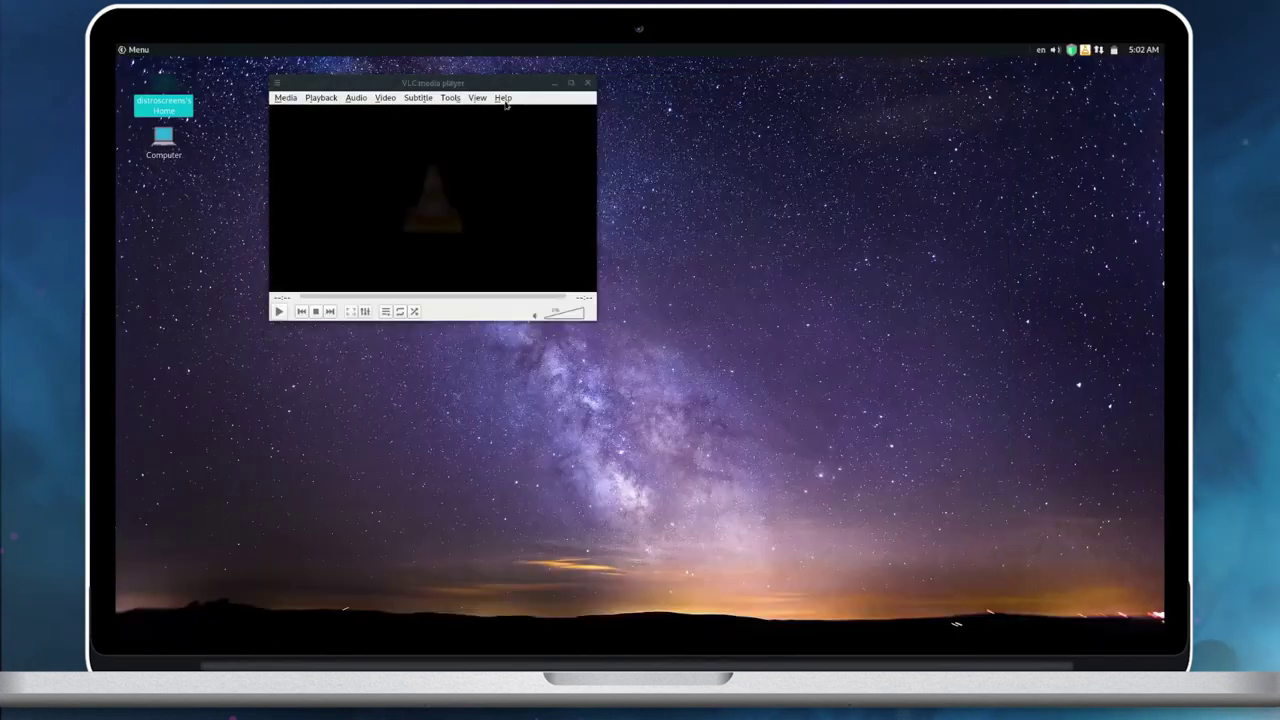
left_click(503, 96)
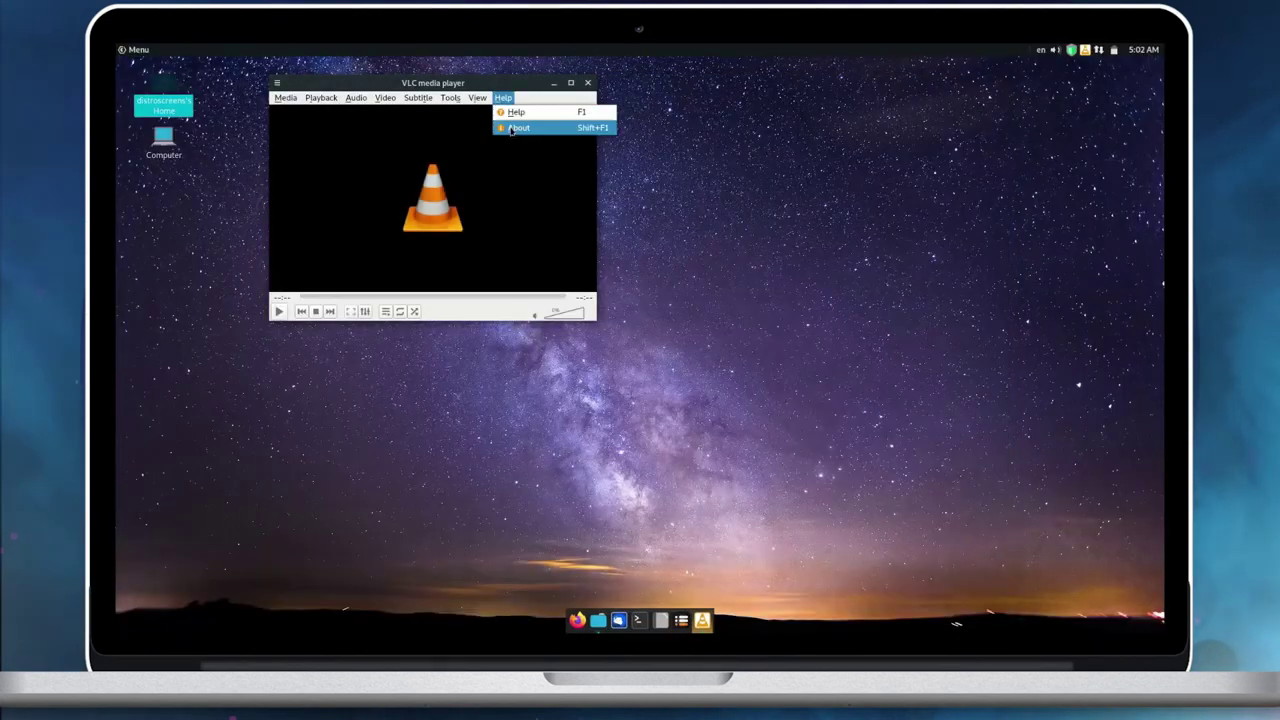
left_click(511, 125)
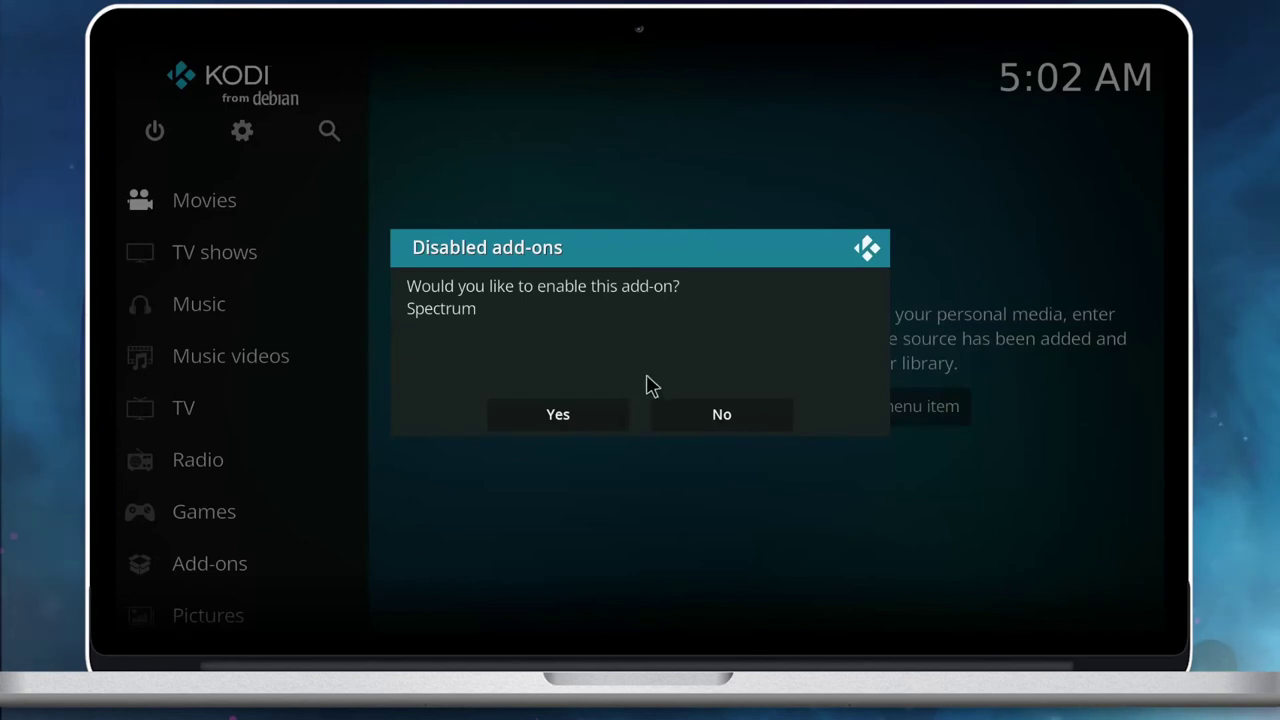
In Kodi, enable the Spectrum add-on, accept its settings, and look into the Music sources.
left_click(557, 426)
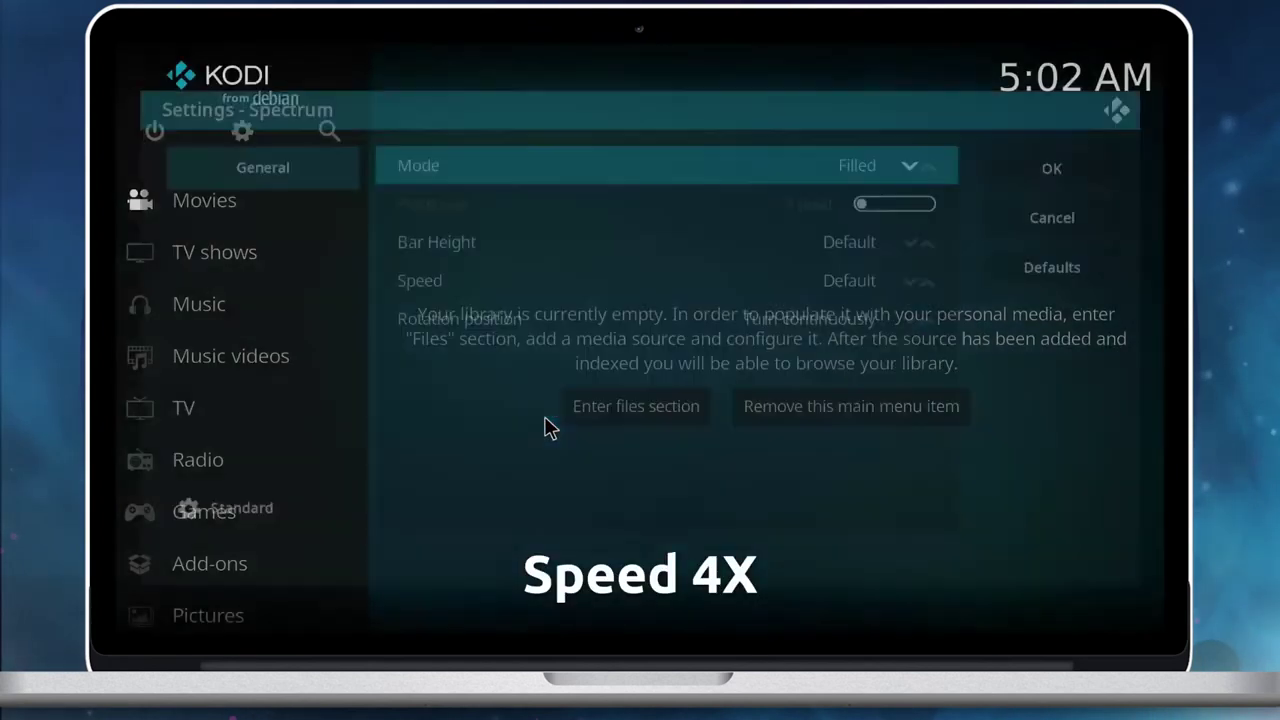
left_click(1080, 160)
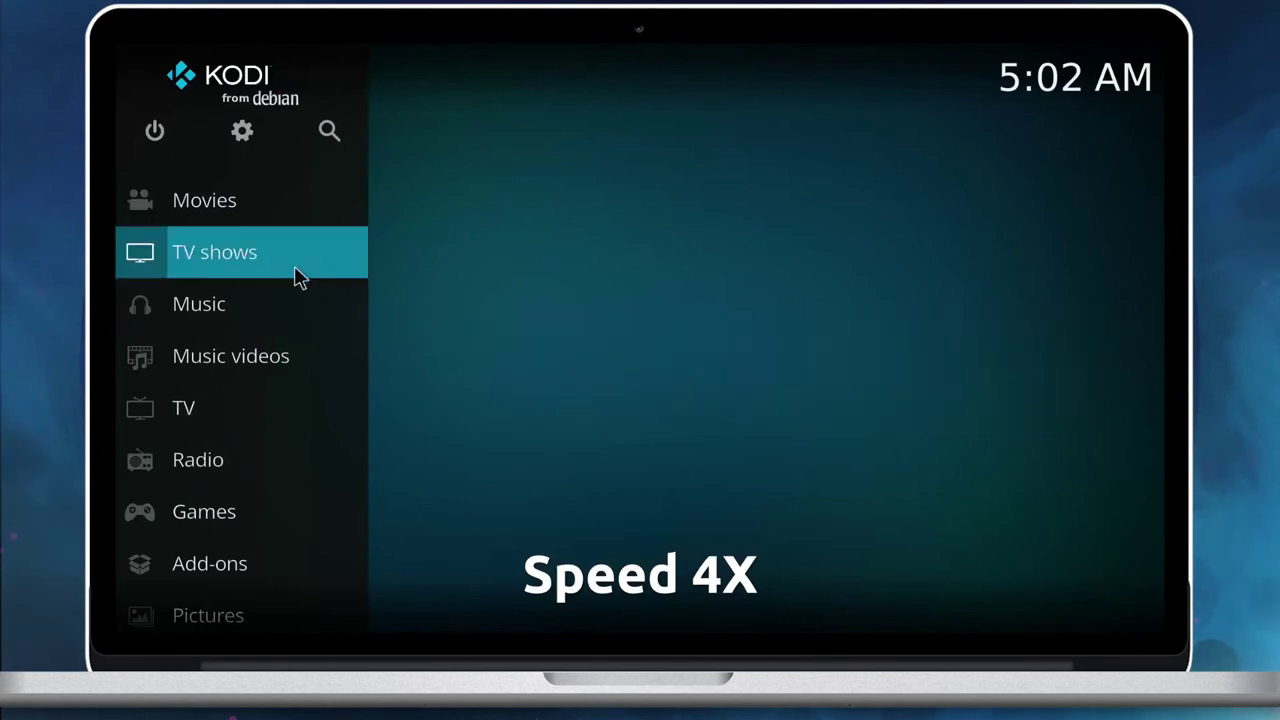
left_click(246, 312)
left_click(550, 326)
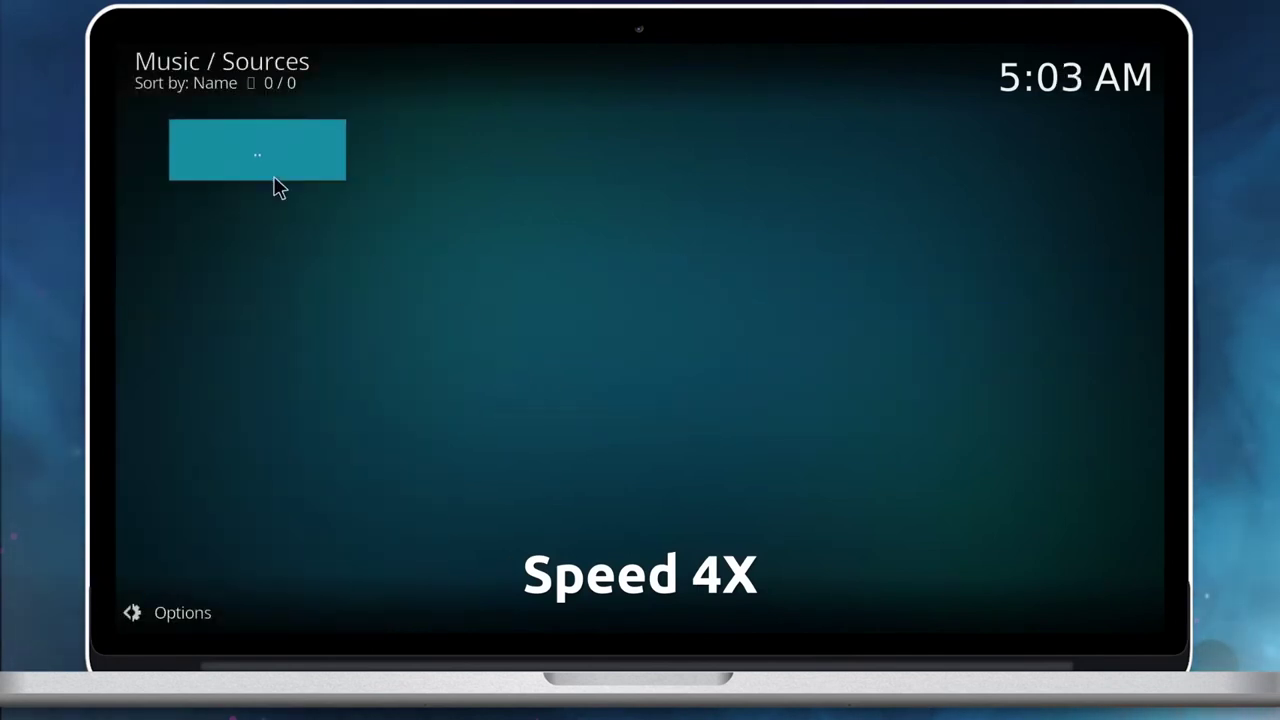
left_click(320, 151)
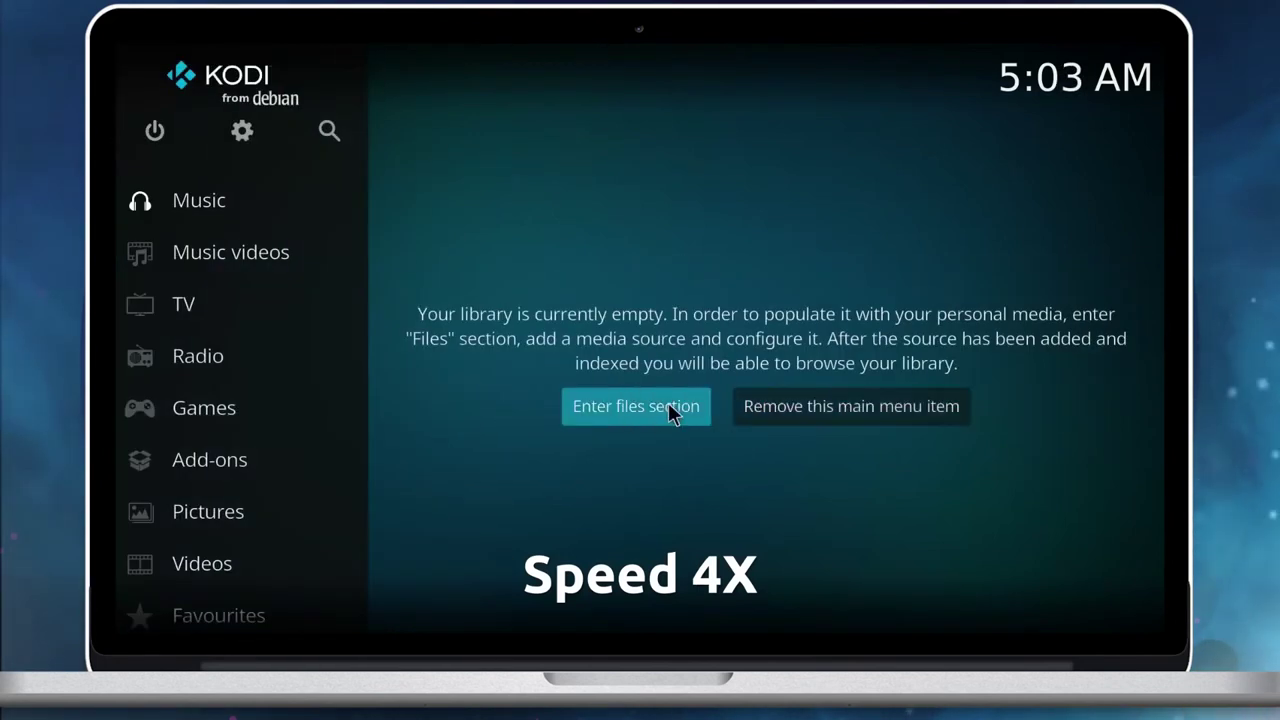
Add the guitar01-chill-vibes folder from the home folder as a Music source and include its media in the library.
left_click(666, 404)
left_click(602, 371)
left_click(903, 243)
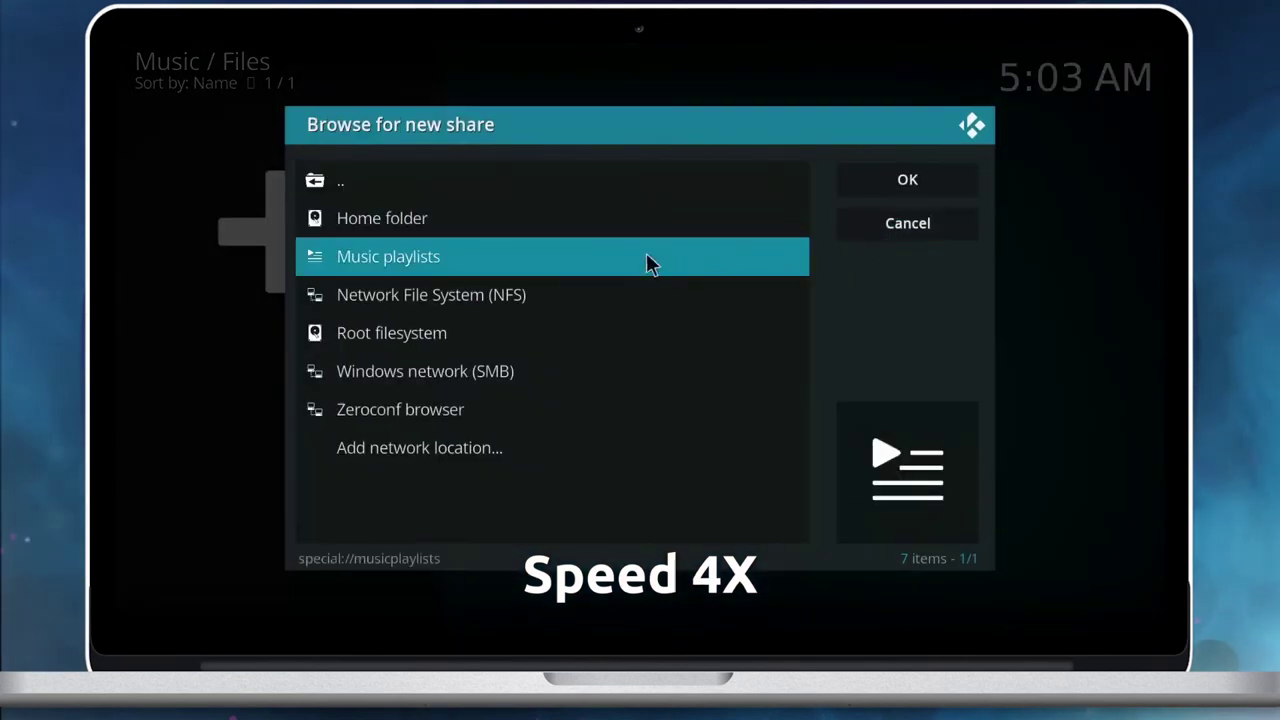
left_click(601, 218)
left_click(394, 332)
left_click(487, 229)
left_click(897, 163)
left_click(566, 497)
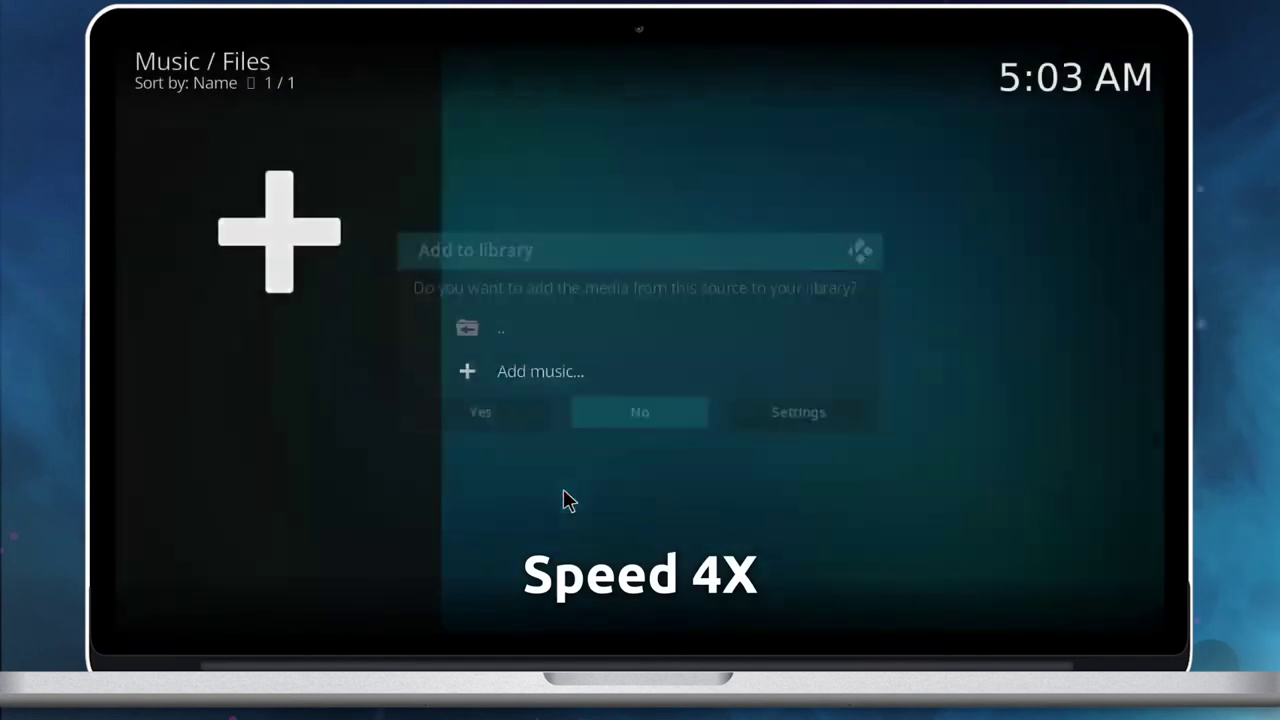
left_click(503, 412)
Play the tracks in the Guitar 1 (Chill Vibes) folder of the new music source and return to Kodi's home screen.
left_click(557, 330)
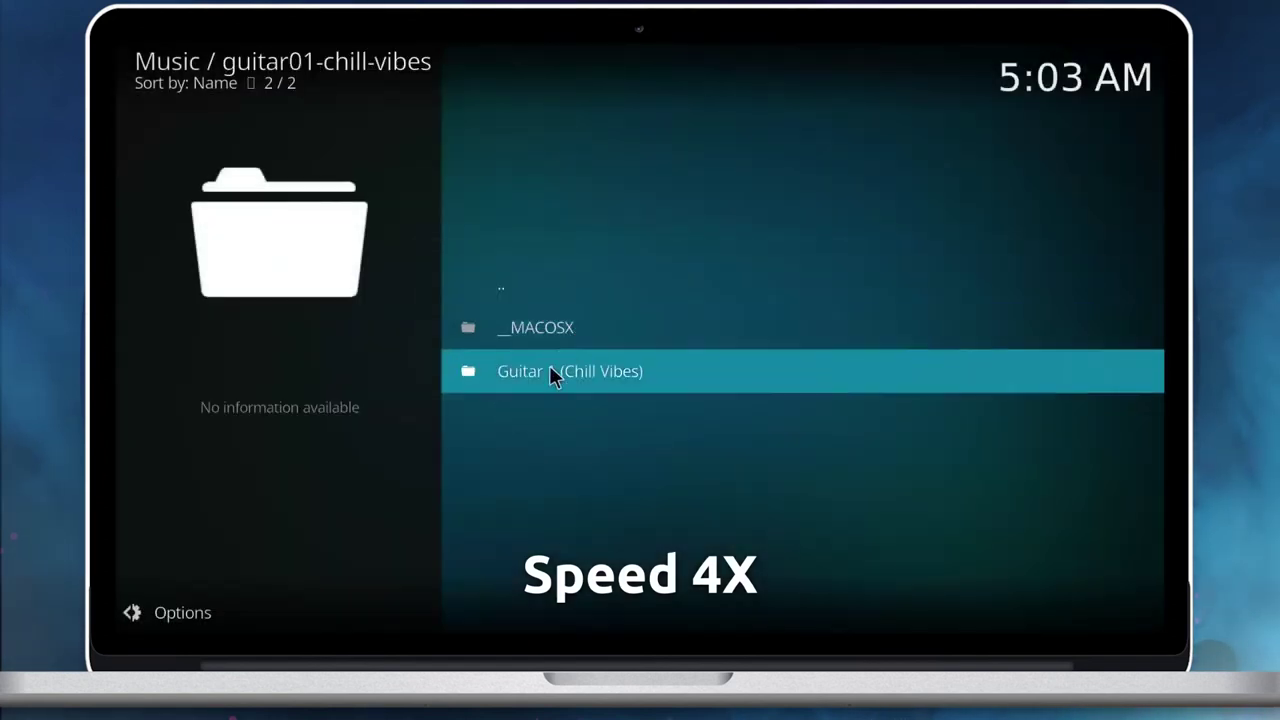
left_click(551, 371)
key("Escape")
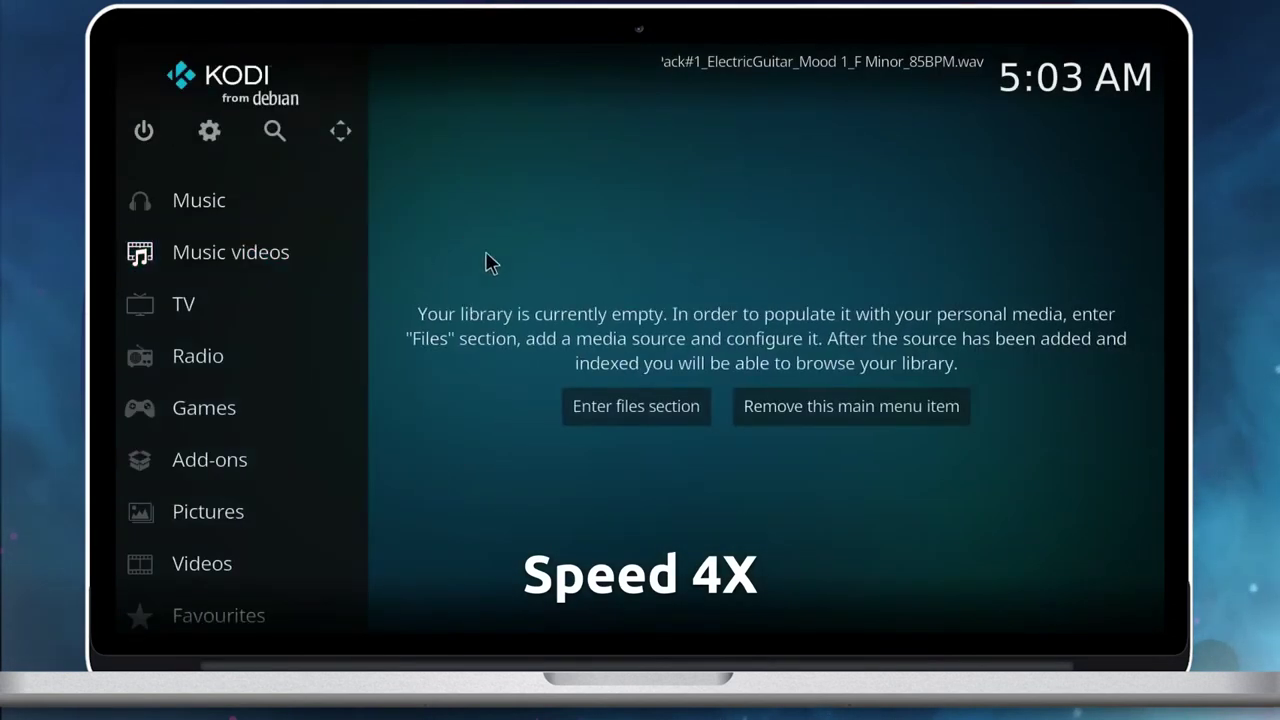
Enter the Weather section and look through the Services settings, including UPnP / DLNA and Weather.
scroll(280, 588, "down", 2)
left_click(240, 562)
left_click(600, 168)
key("Escape")
mouse_move(250, 230)
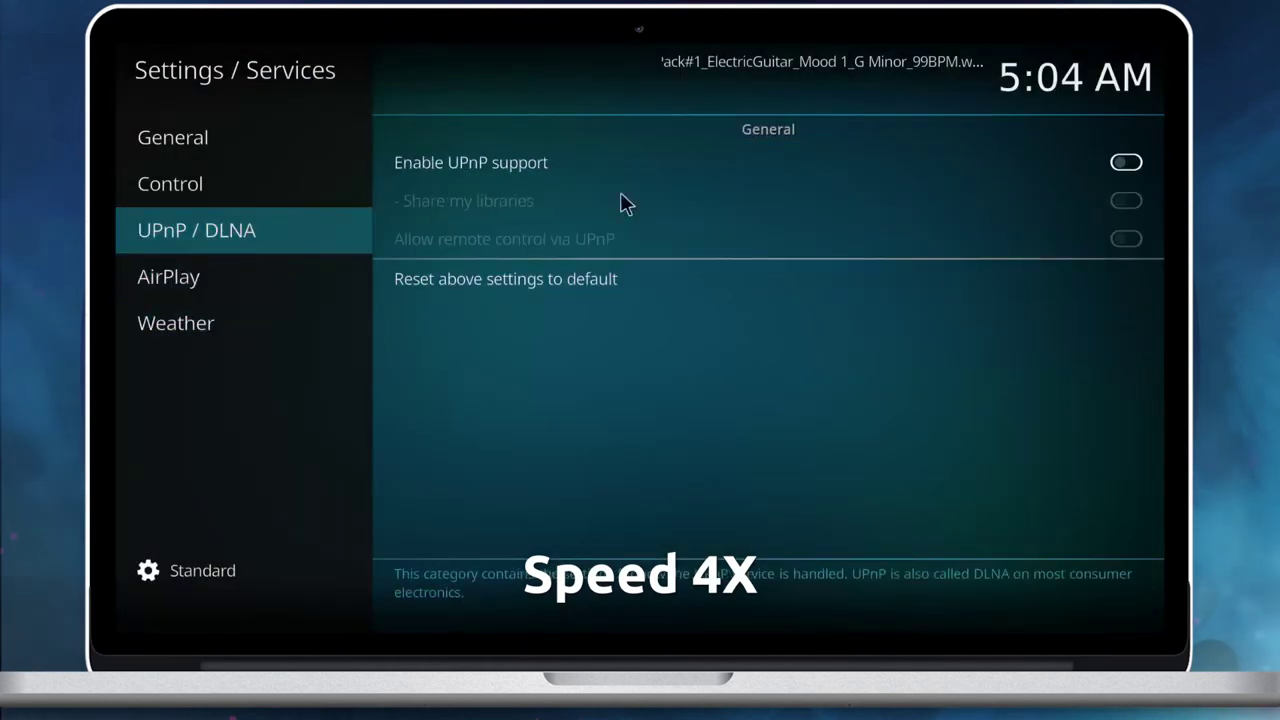
left_click(1110, 166)
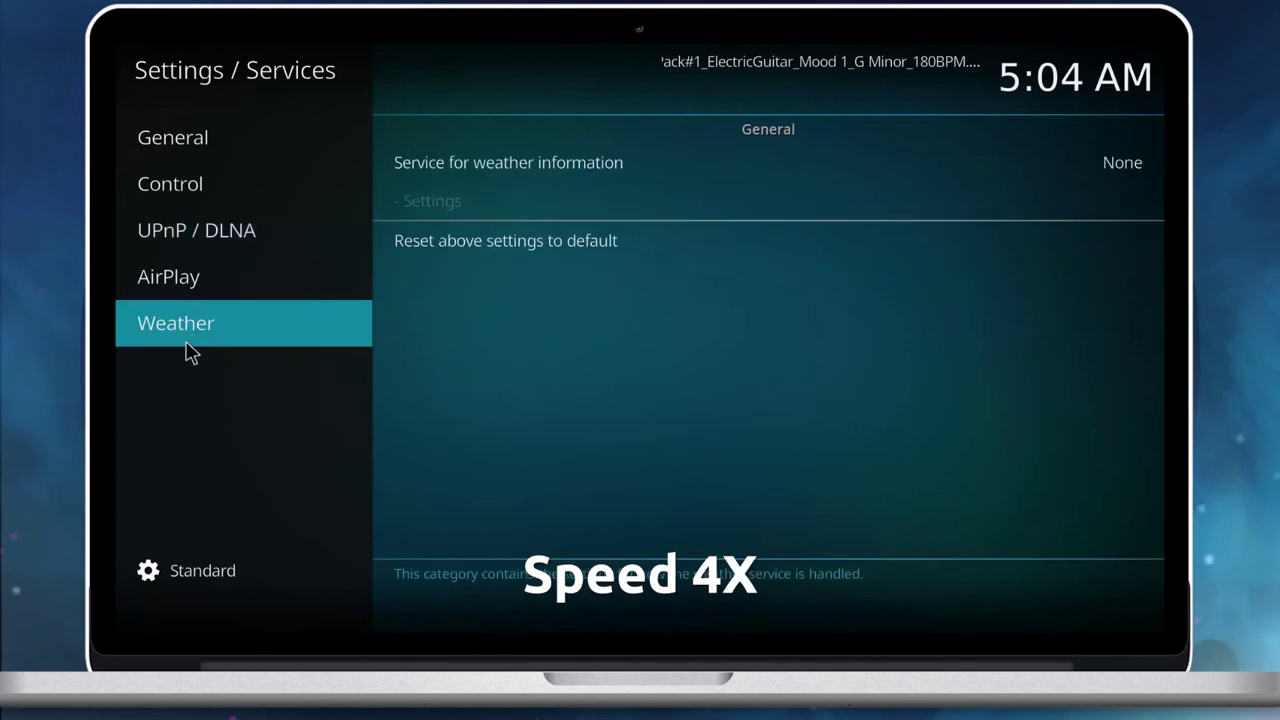
key("Escape")
Visit Kodi's TV section, dismiss the PVR add-on notice, and open the power options.
left_click(180, 200)
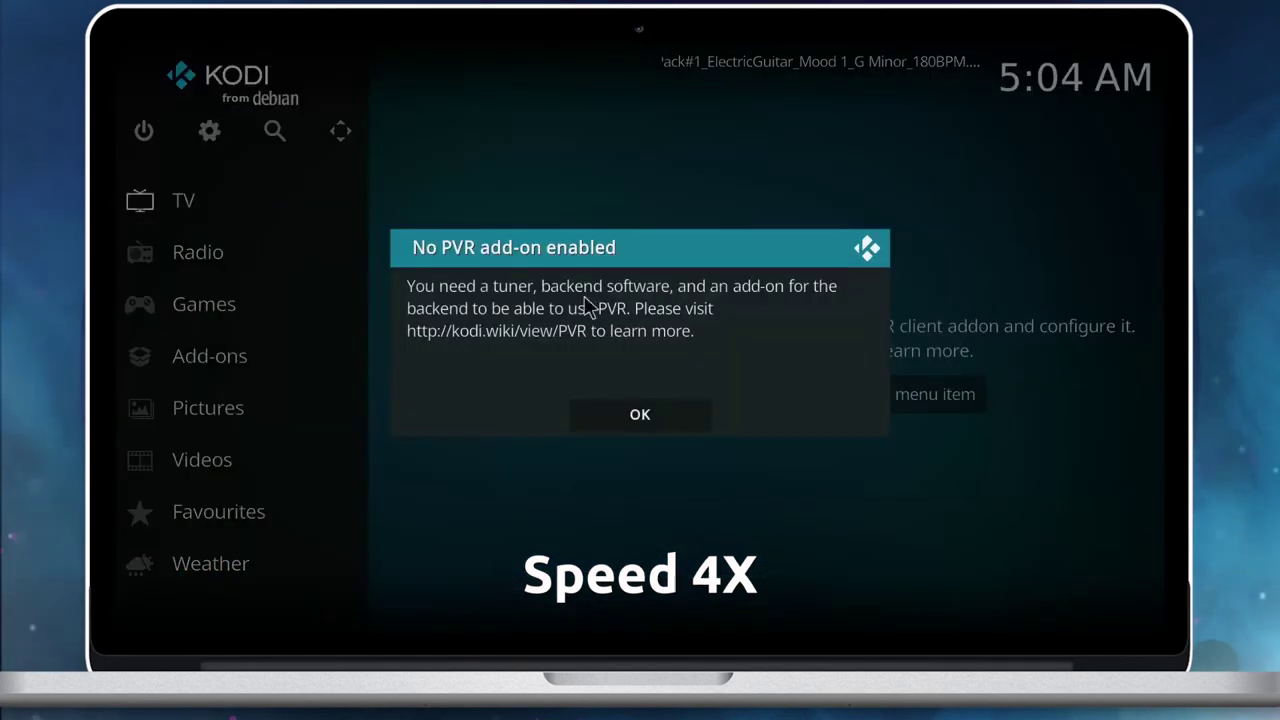
left_click(670, 418)
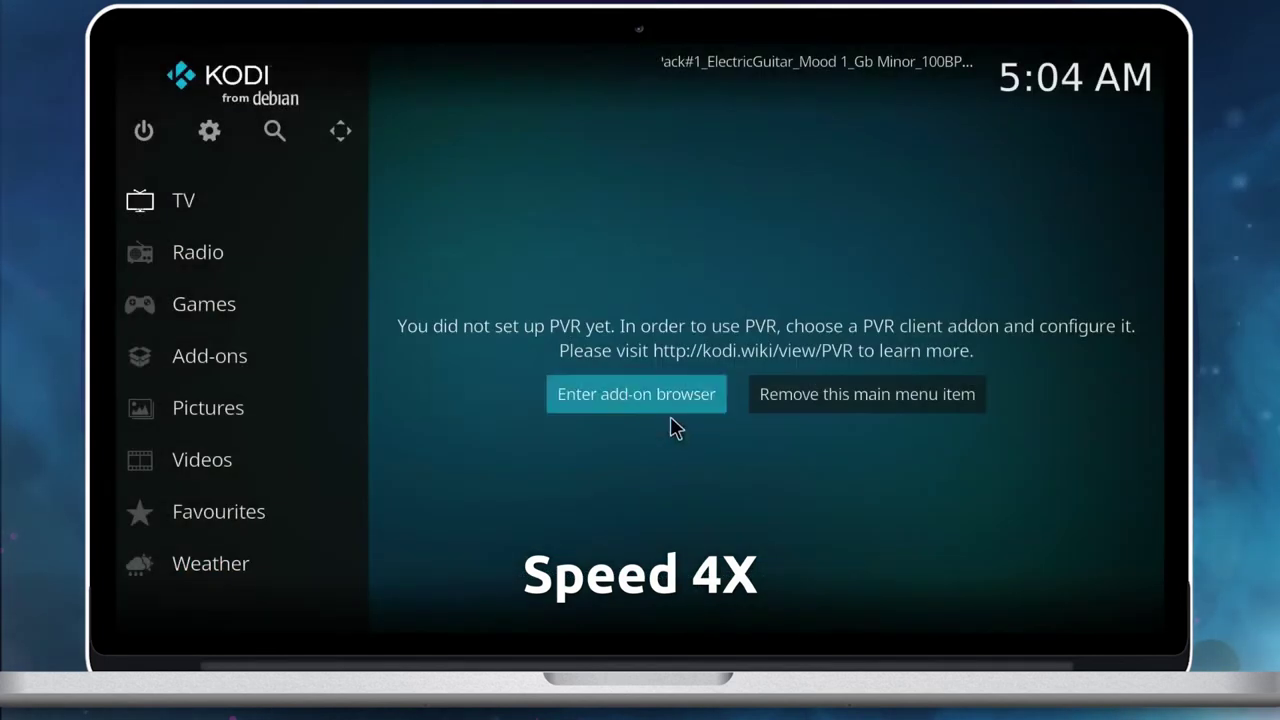
left_click(146, 150)
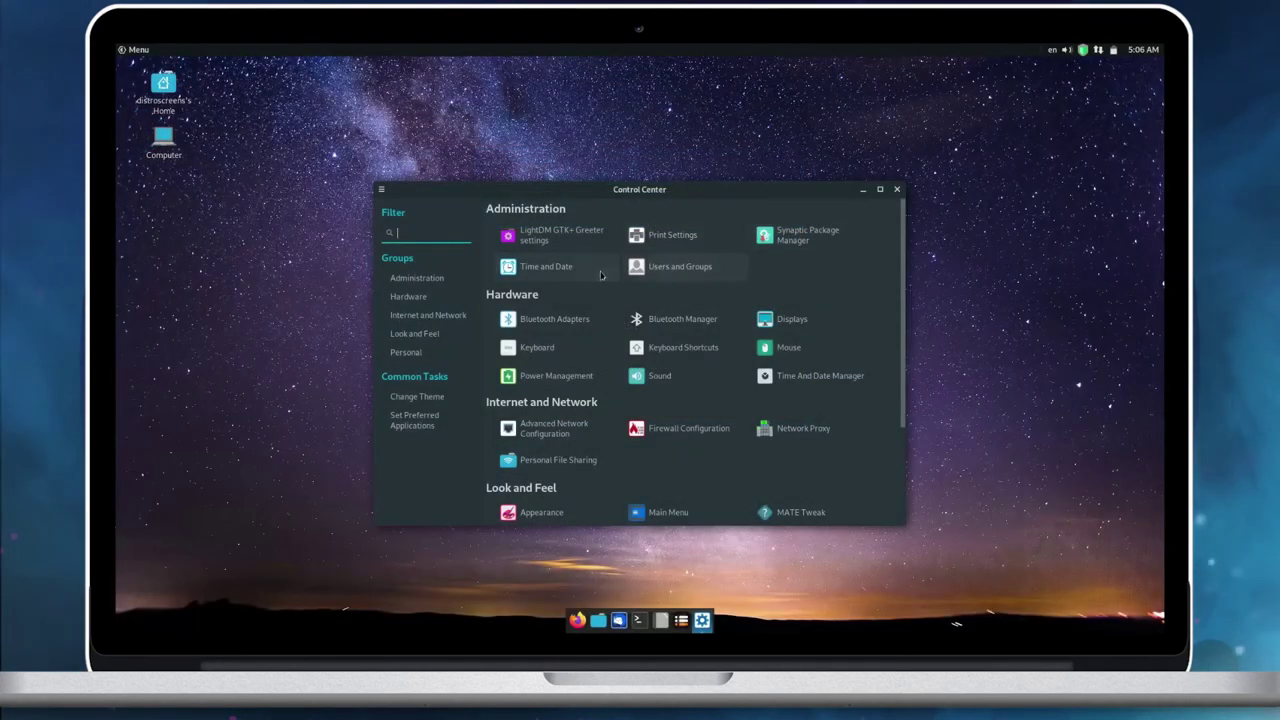
From the Control Center, launch Synaptic Package Manager, authenticate with the account password, and dismiss the quick introduction.
left_click(800, 234)
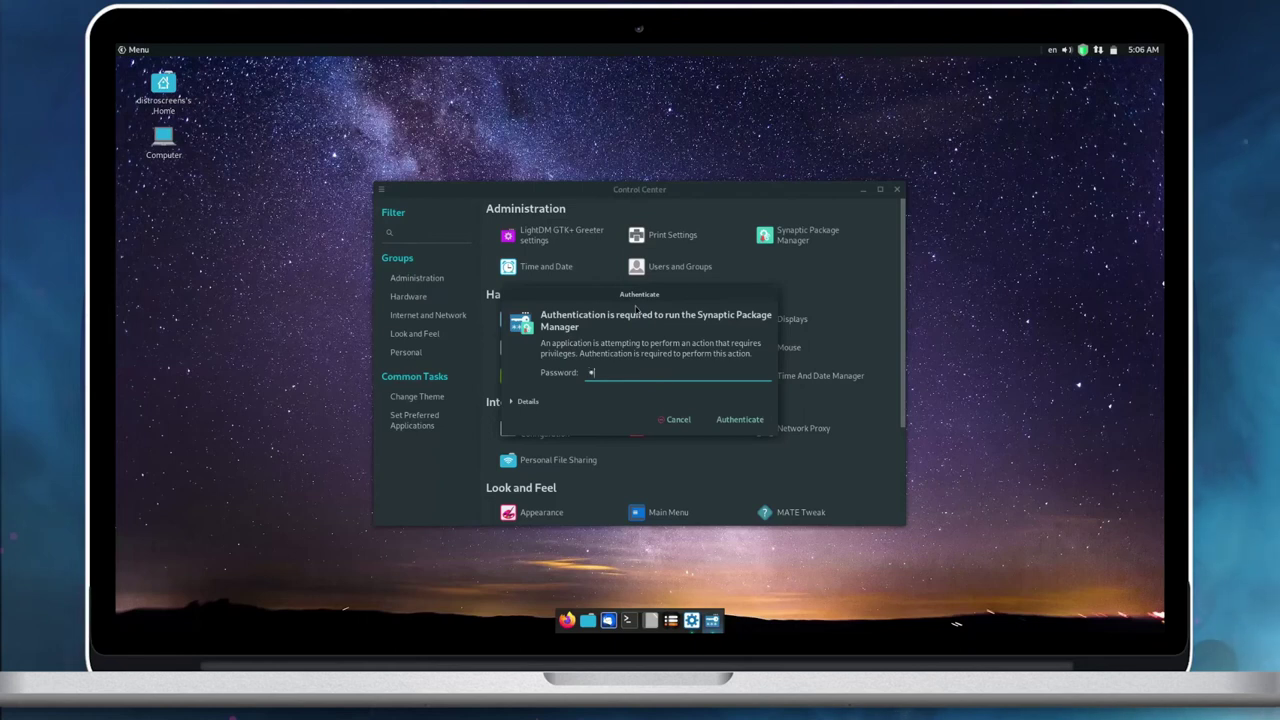
key("Return")
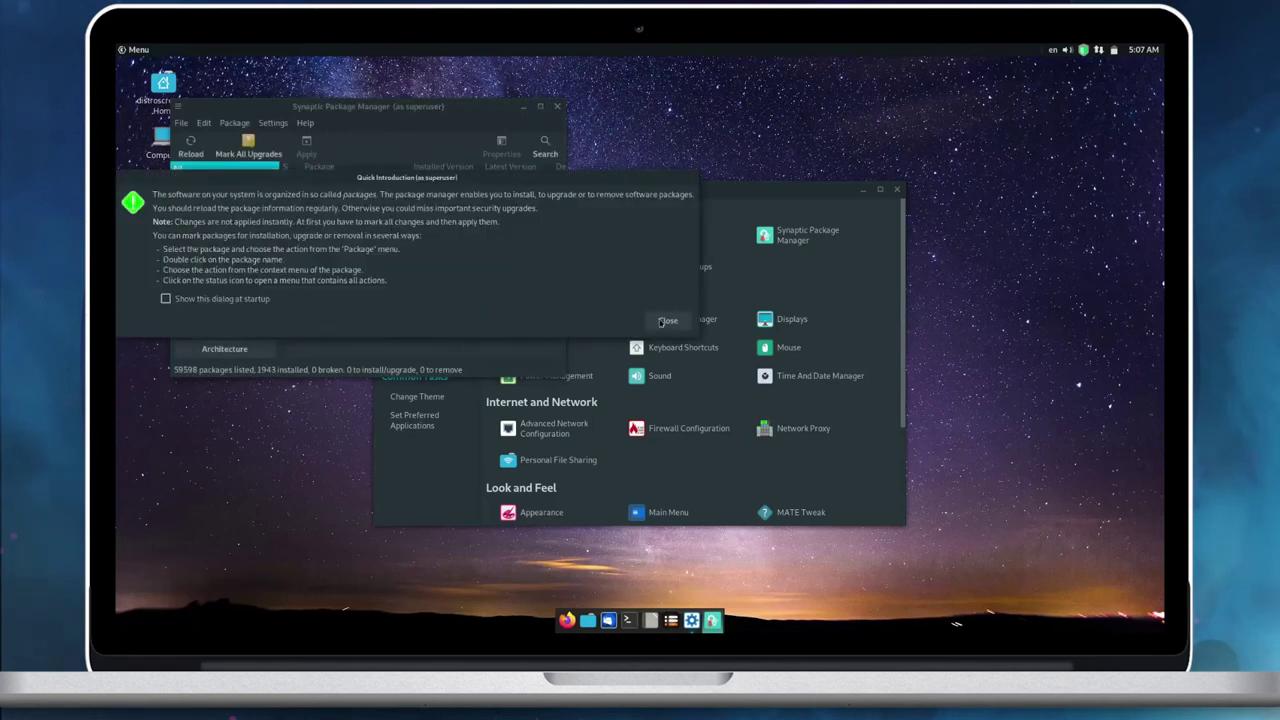
left_click(666, 321)
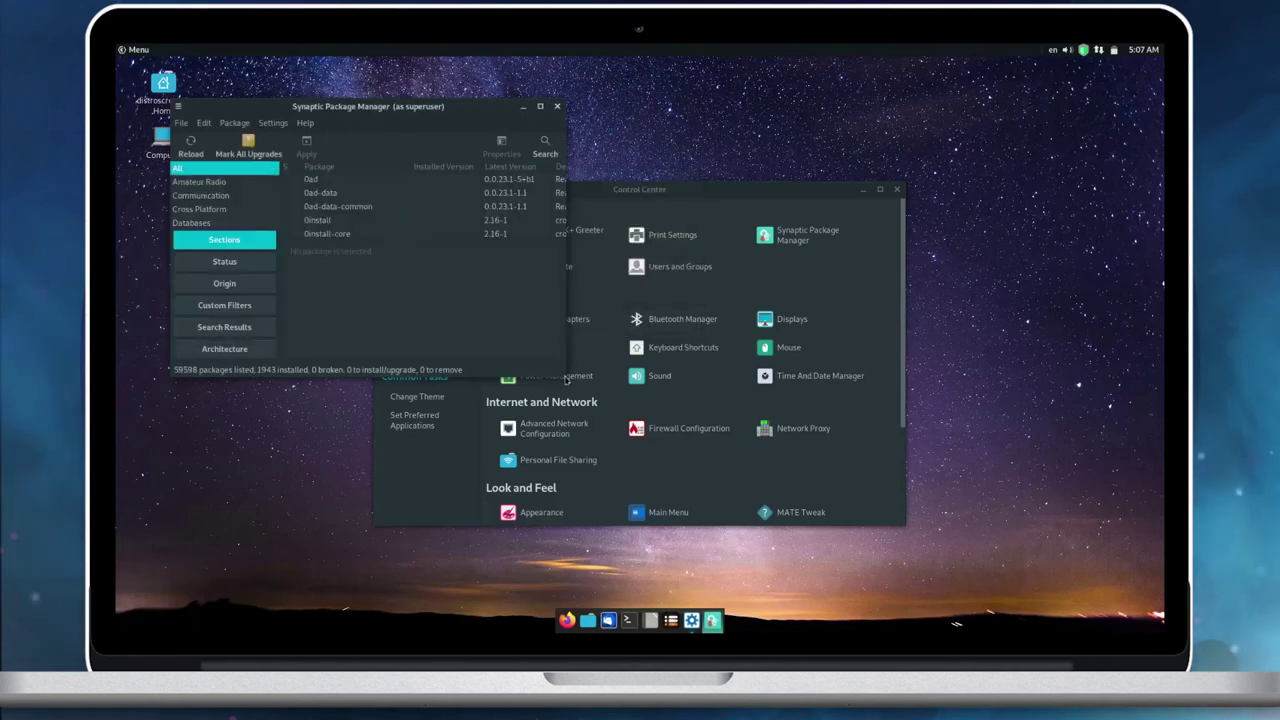
Enlarge the Synaptic window with the Control Center minimised and browse the Email, Web servers and Xfce Desktop Environment sections before closing it.
left_click(863, 189)
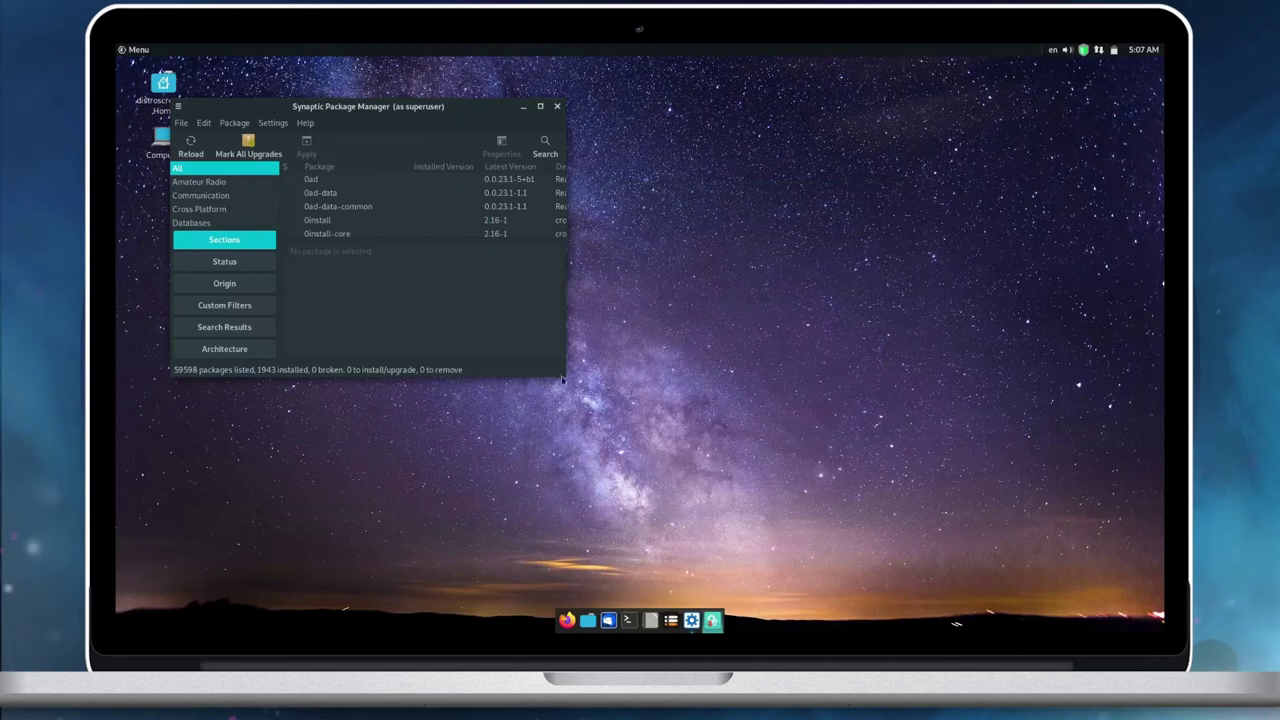
left_click_drag(561, 371, 866, 490)
scroll(236, 292, "down", 5)
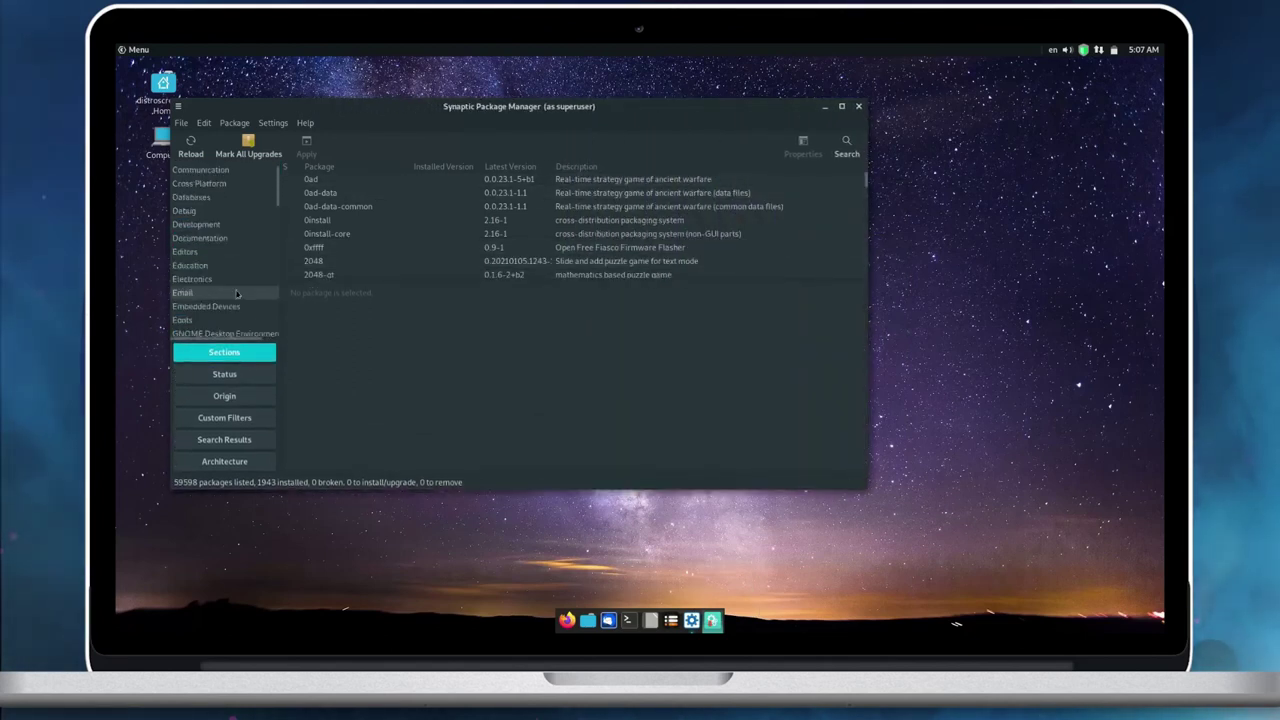
left_click(236, 289)
scroll(225, 295, "down", 10)
left_click(220, 266)
key("Down")
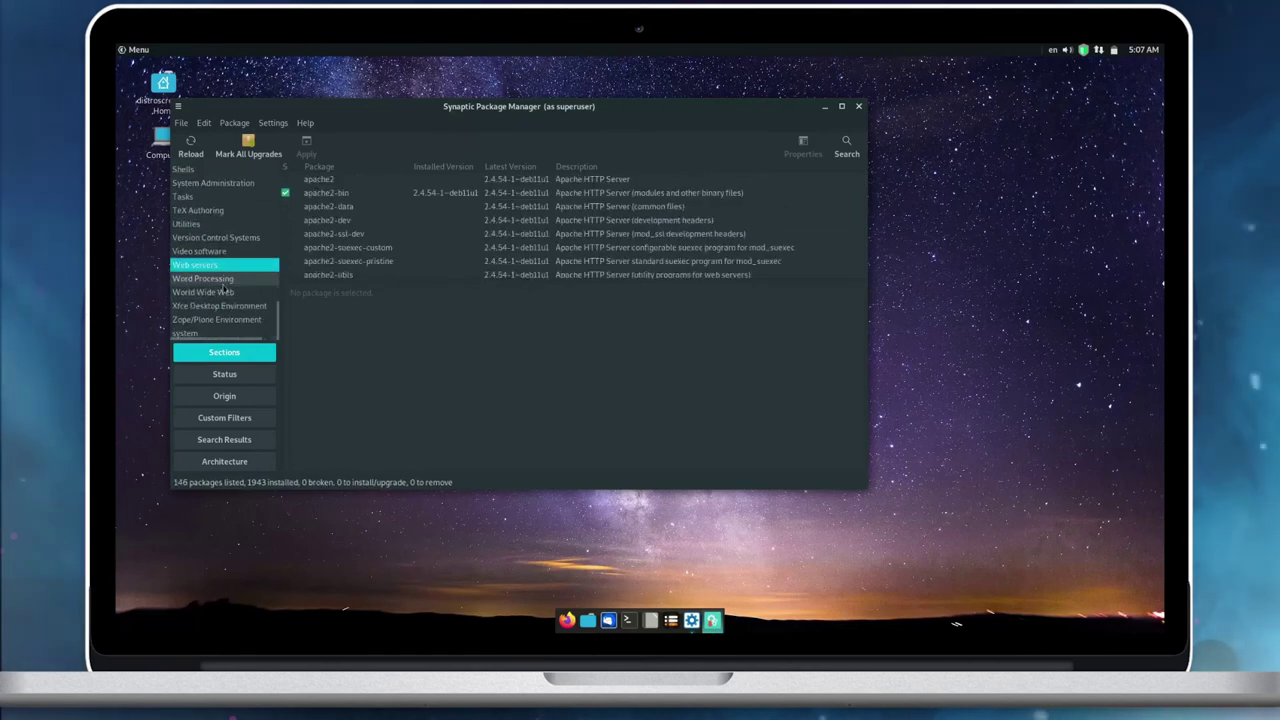
left_click(220, 305)
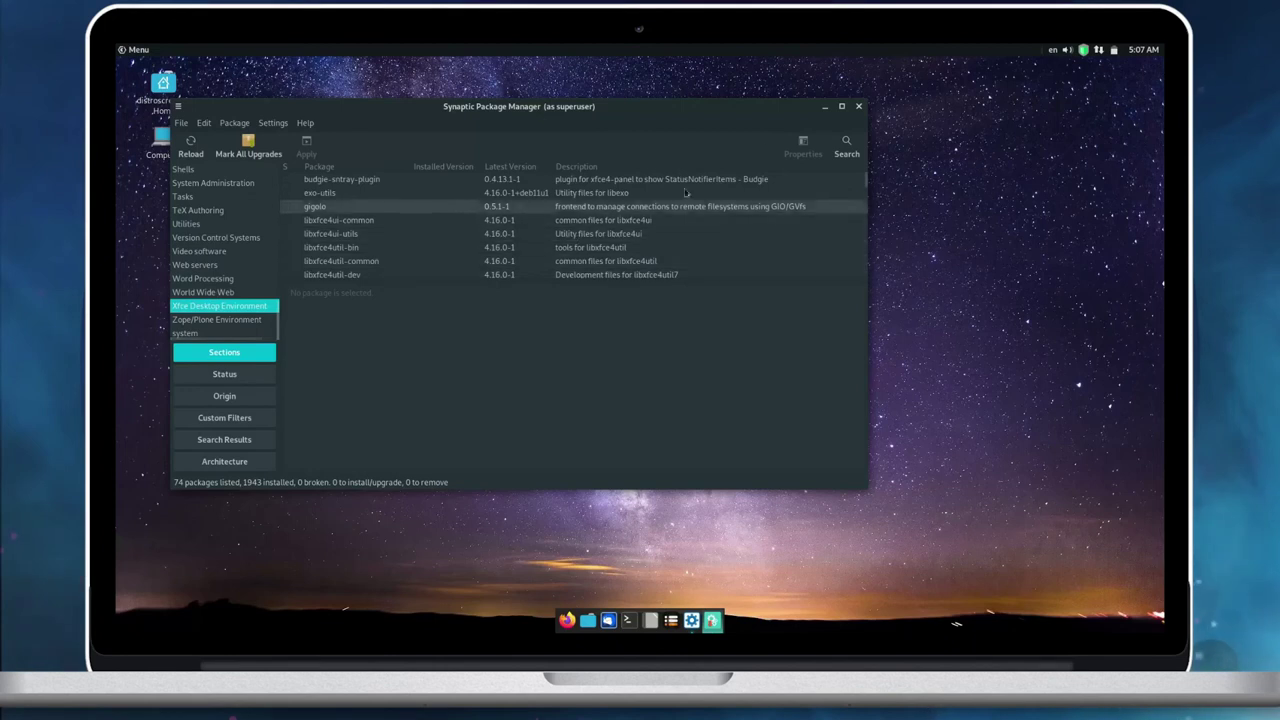
left_click(858, 107)
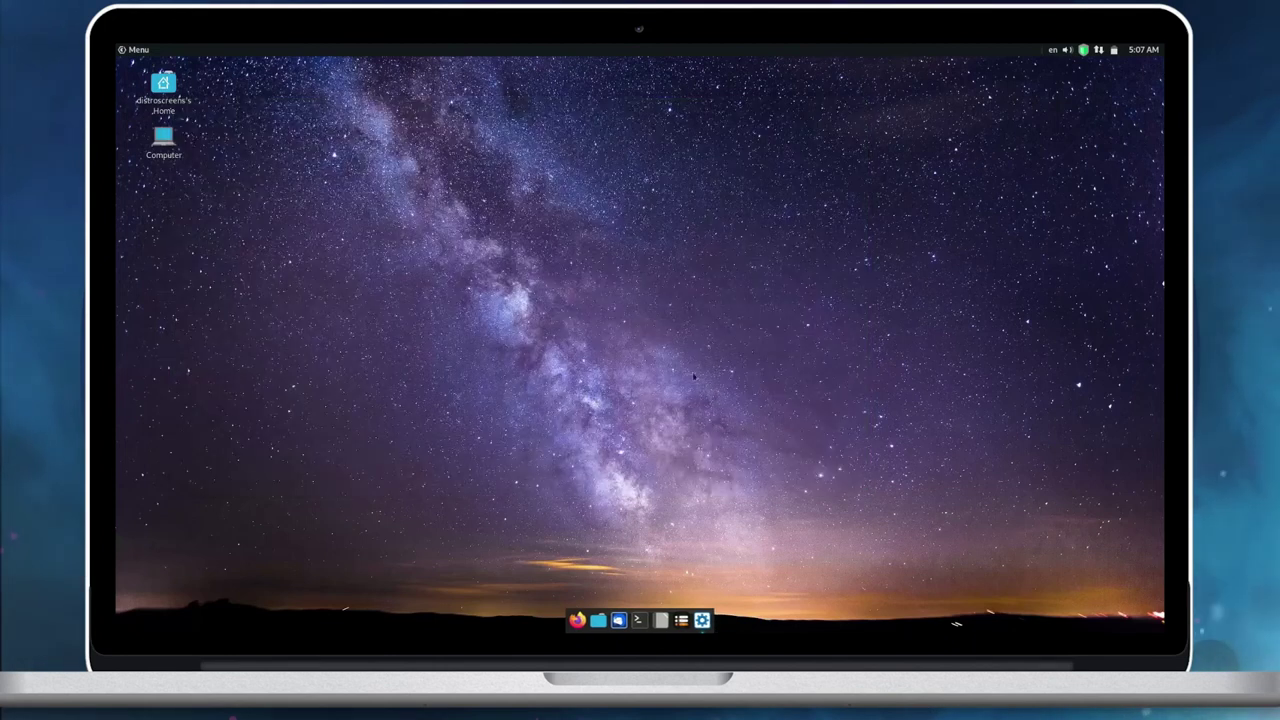
left_click(702, 620)
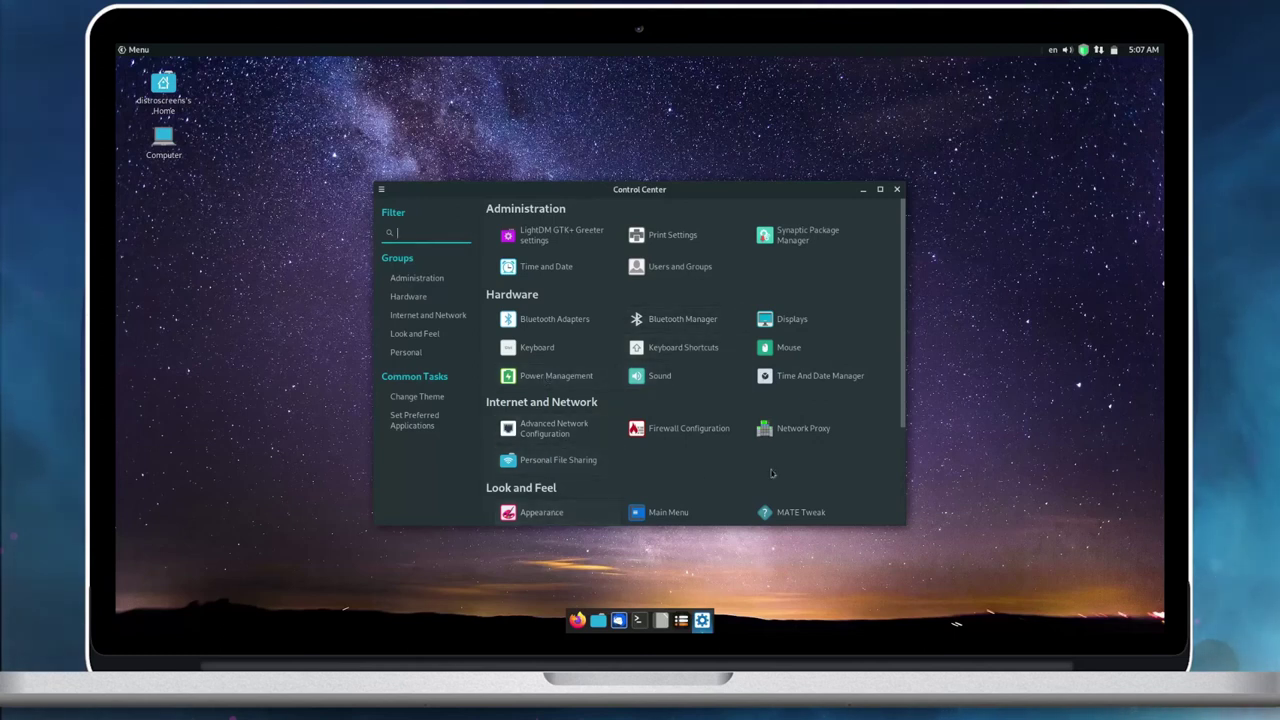
scroll(880, 480, "down", 2)
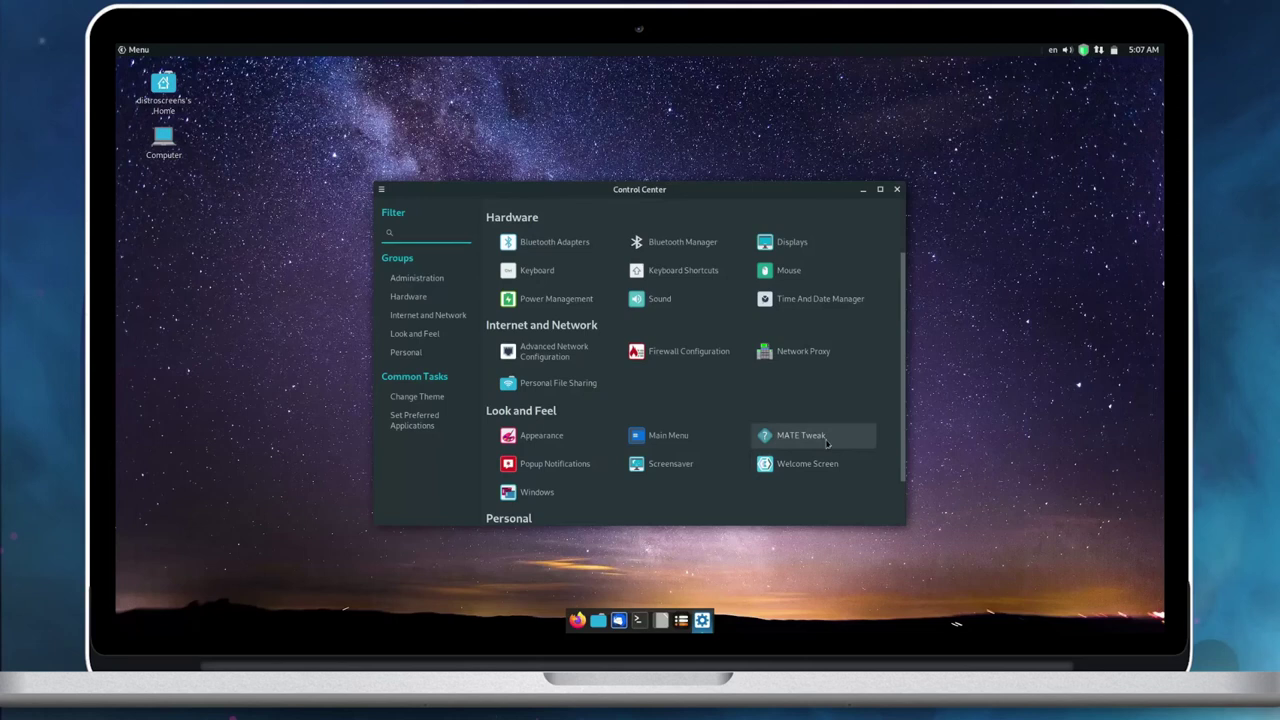
left_click(800, 435)
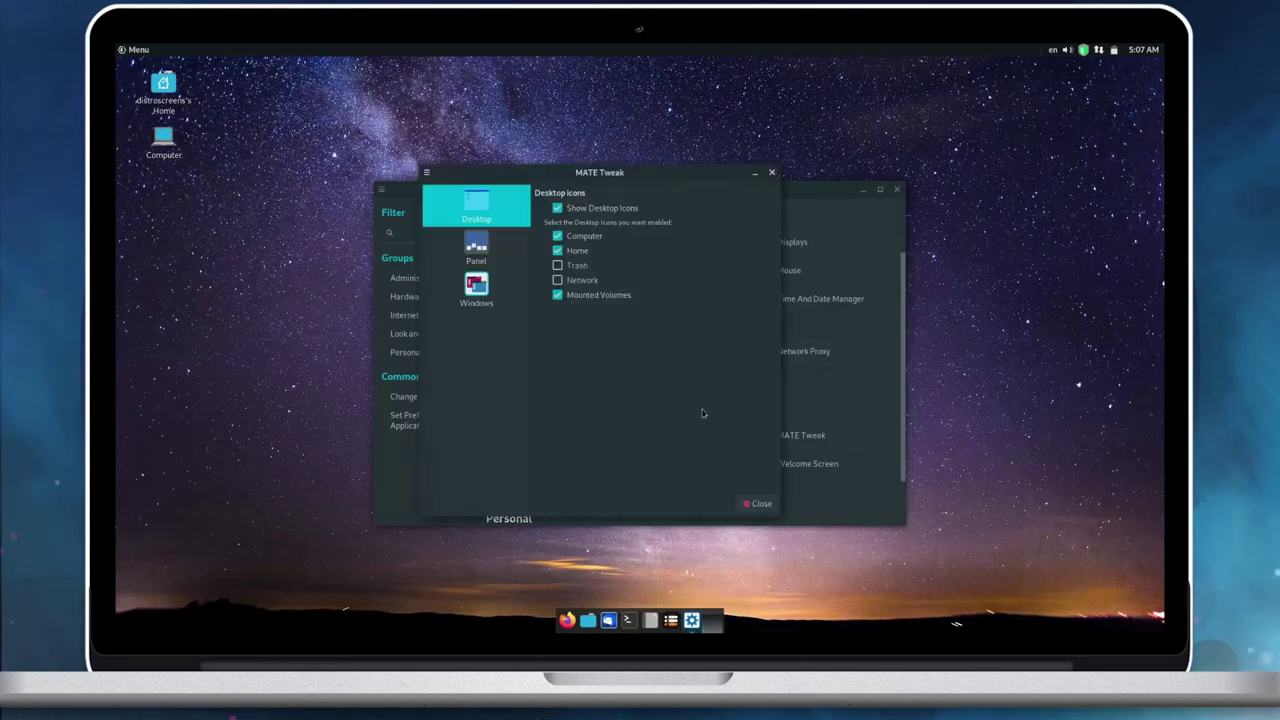
left_click(476, 248)
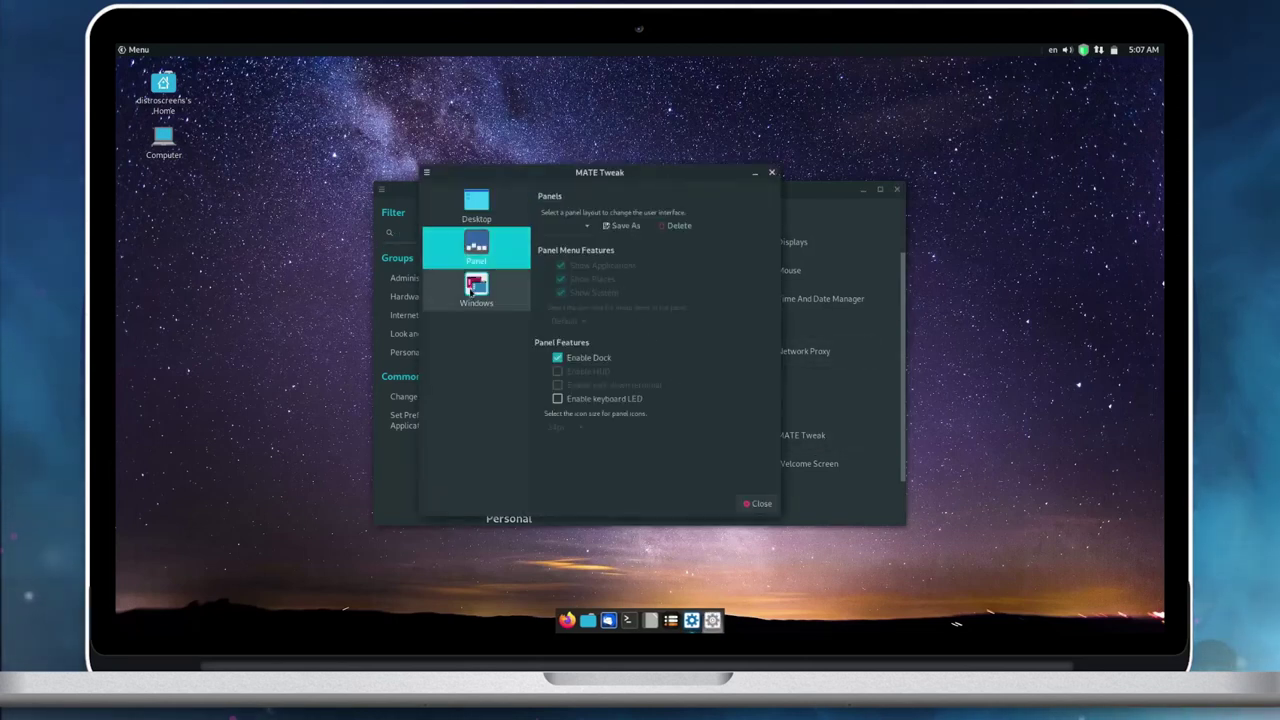
left_click(585, 227)
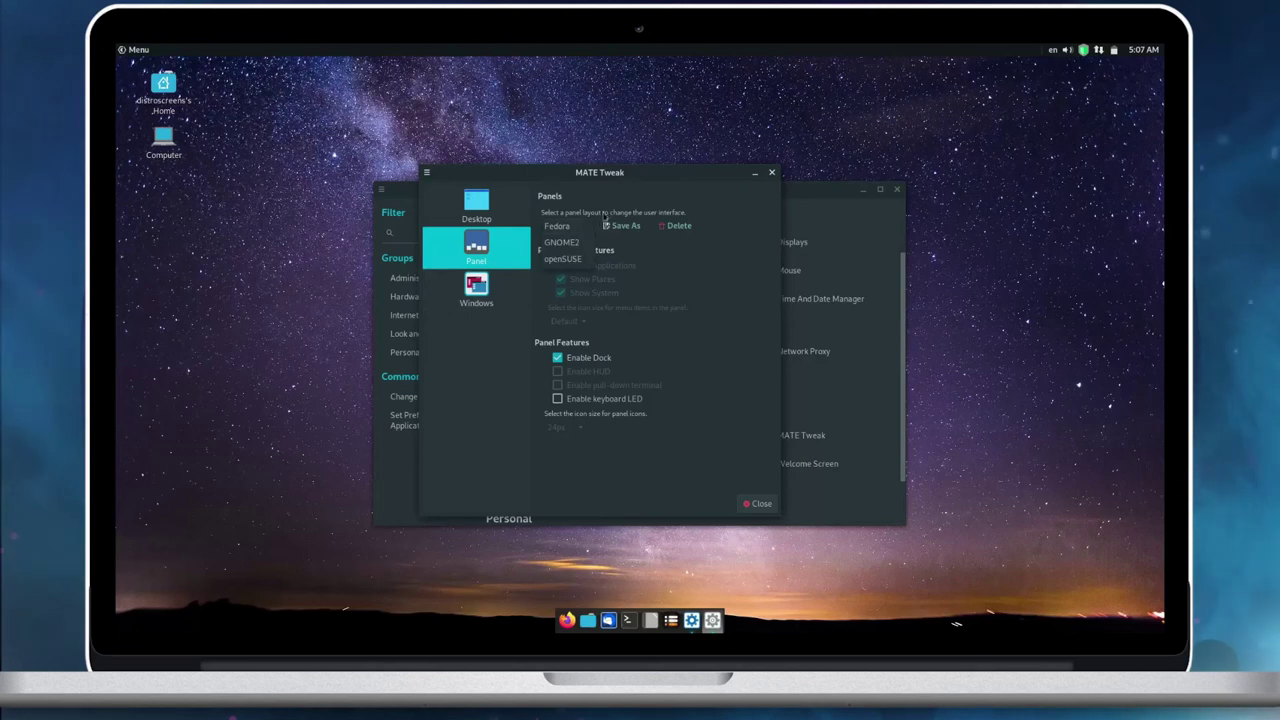
left_click(649, 197)
left_click(476, 290)
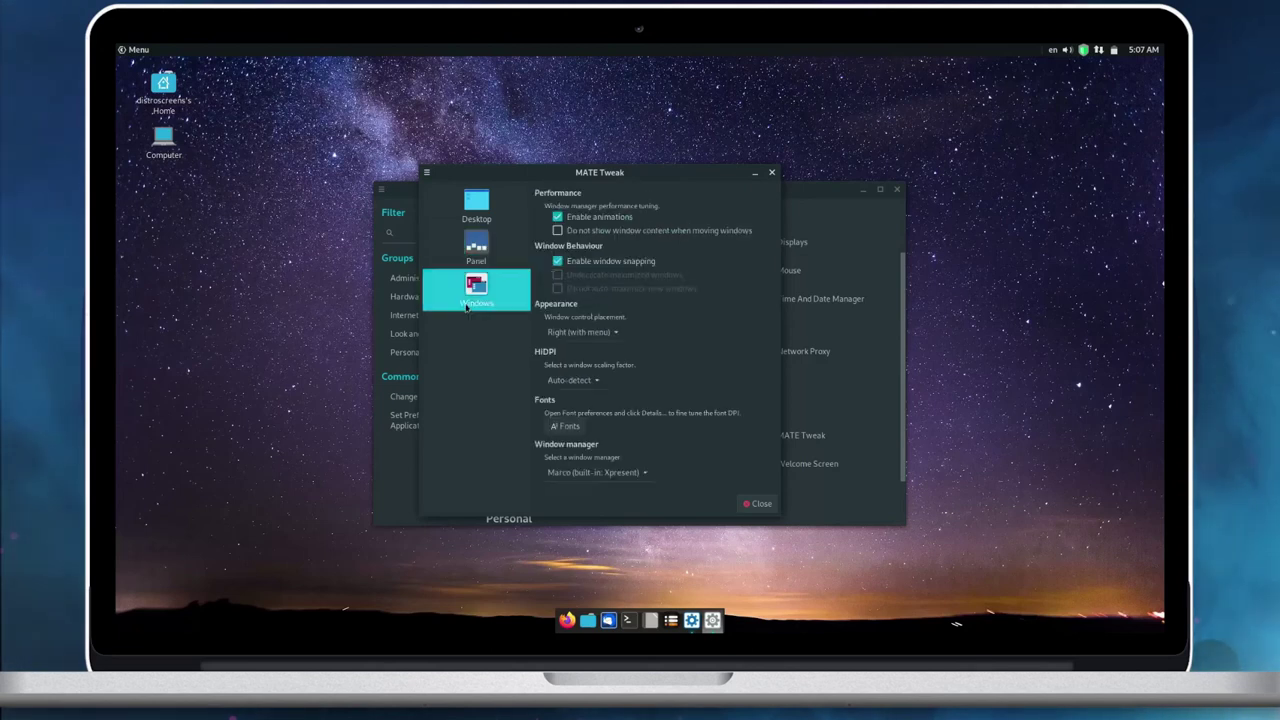
left_click(759, 503)
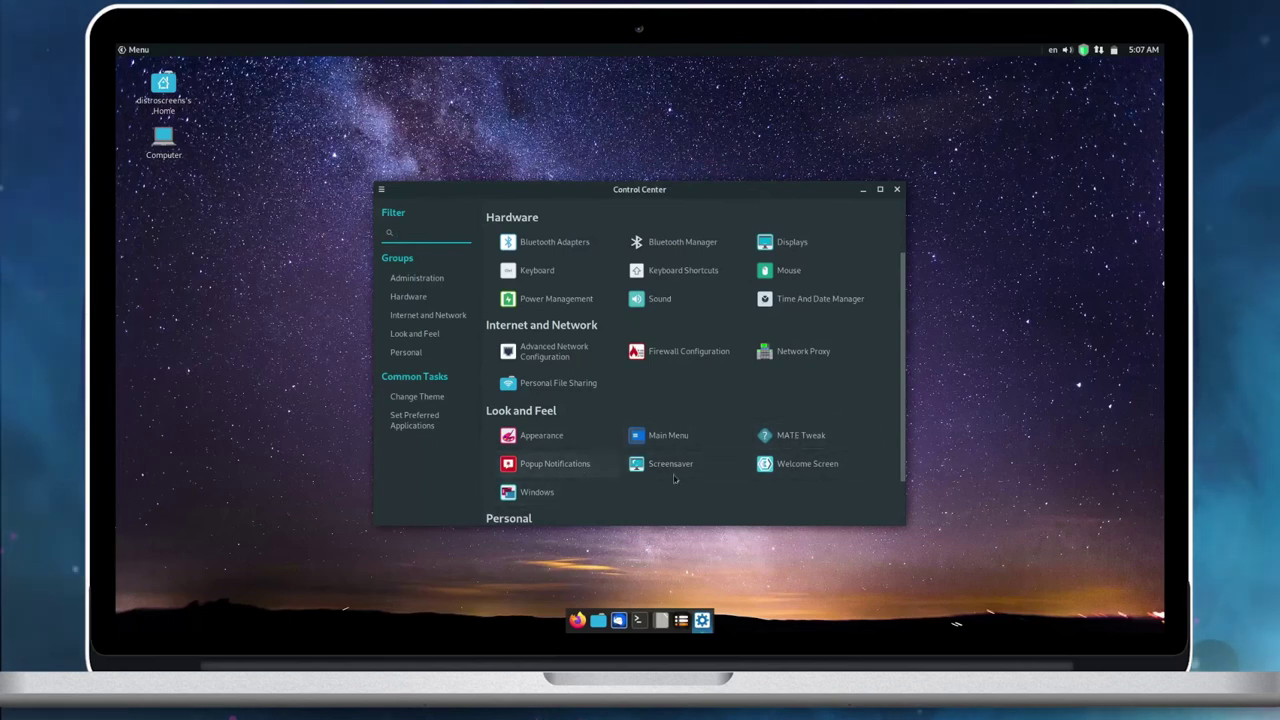
View the Main Menu editor from the Control Center, close it, and look over the remaining Control Center entries.
left_click(685, 438)
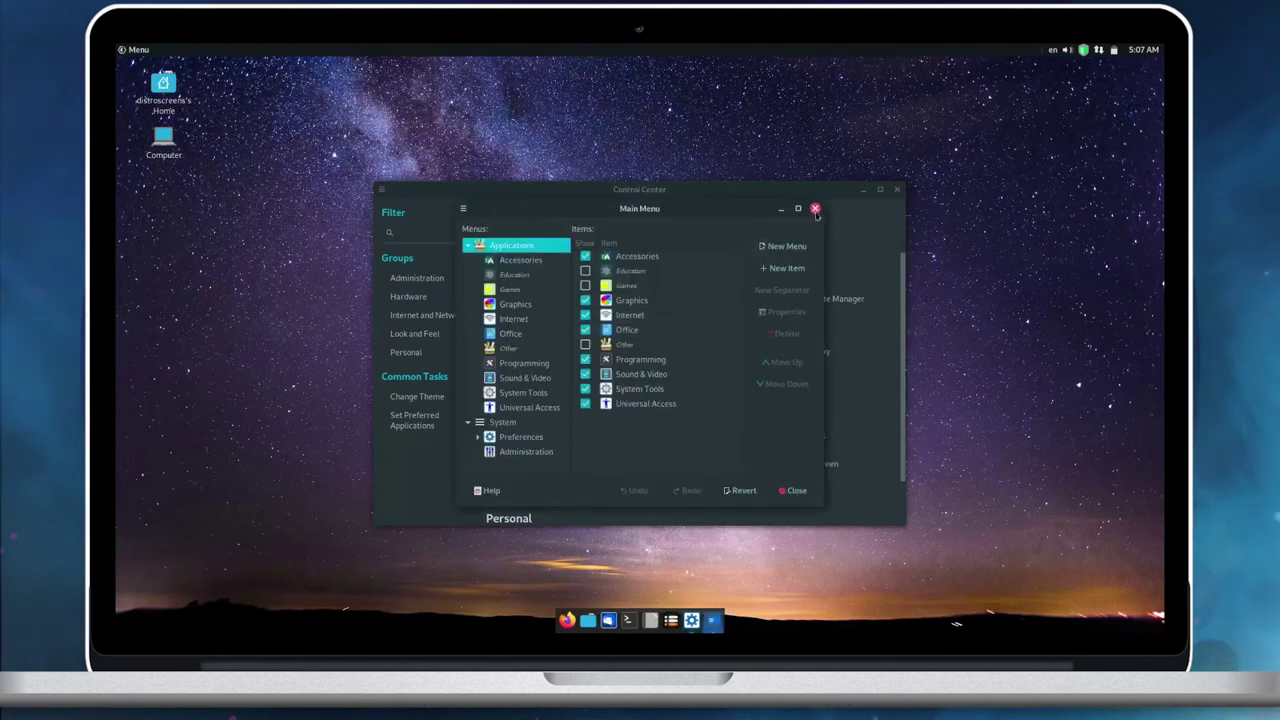
left_click(815, 210)
scroll(603, 450, "down", 2)
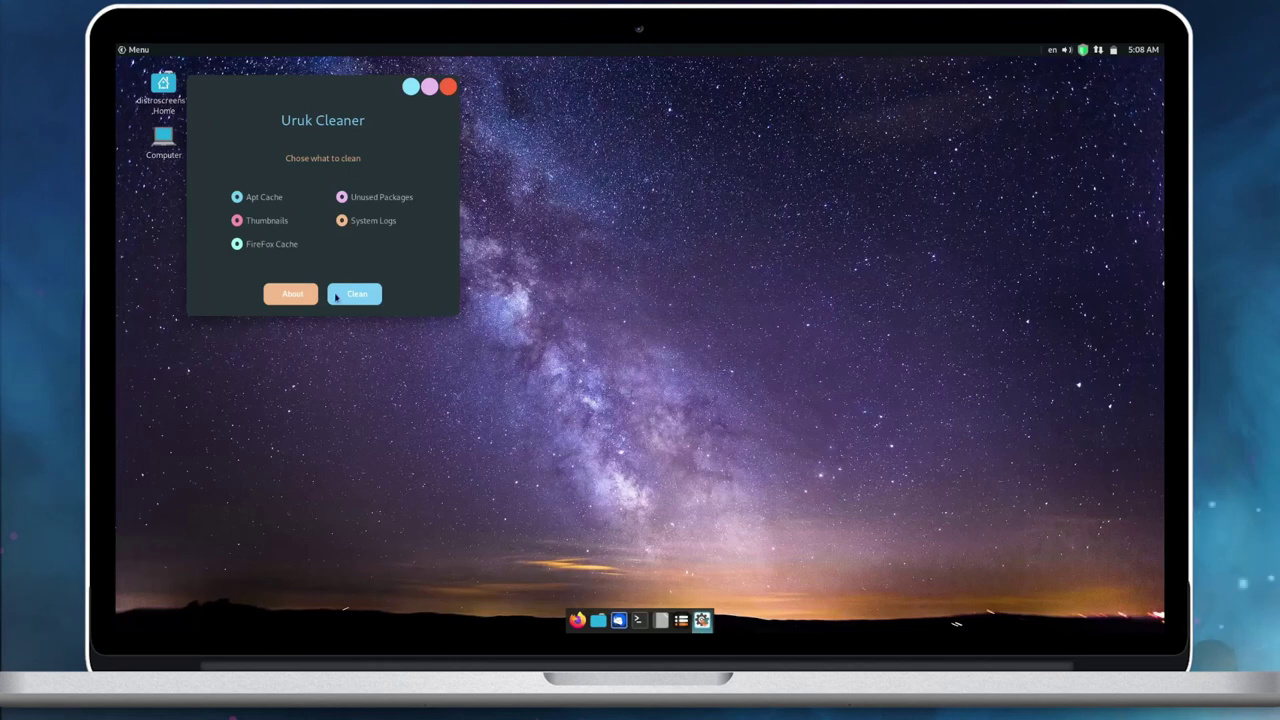
In Uruk Cleaner, try cleaning with no task chosen, dismiss the notice, and clean the System Logs.
left_click(342, 294)
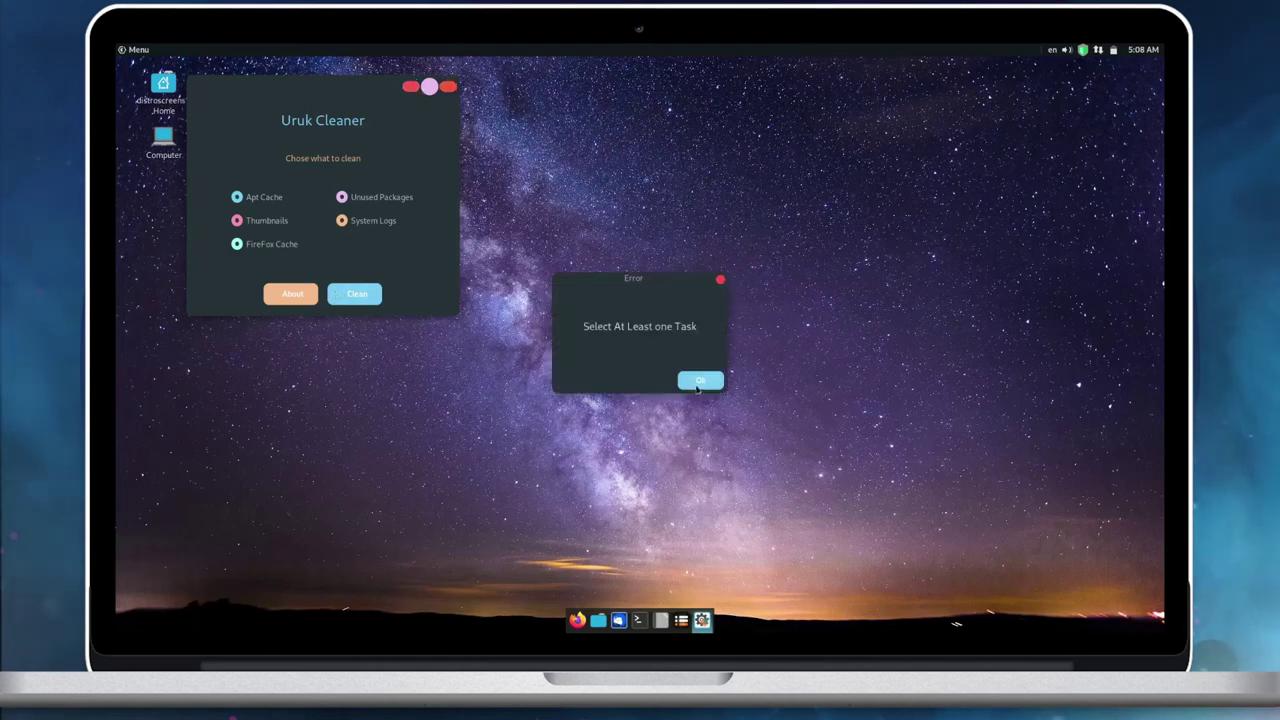
left_click(699, 381)
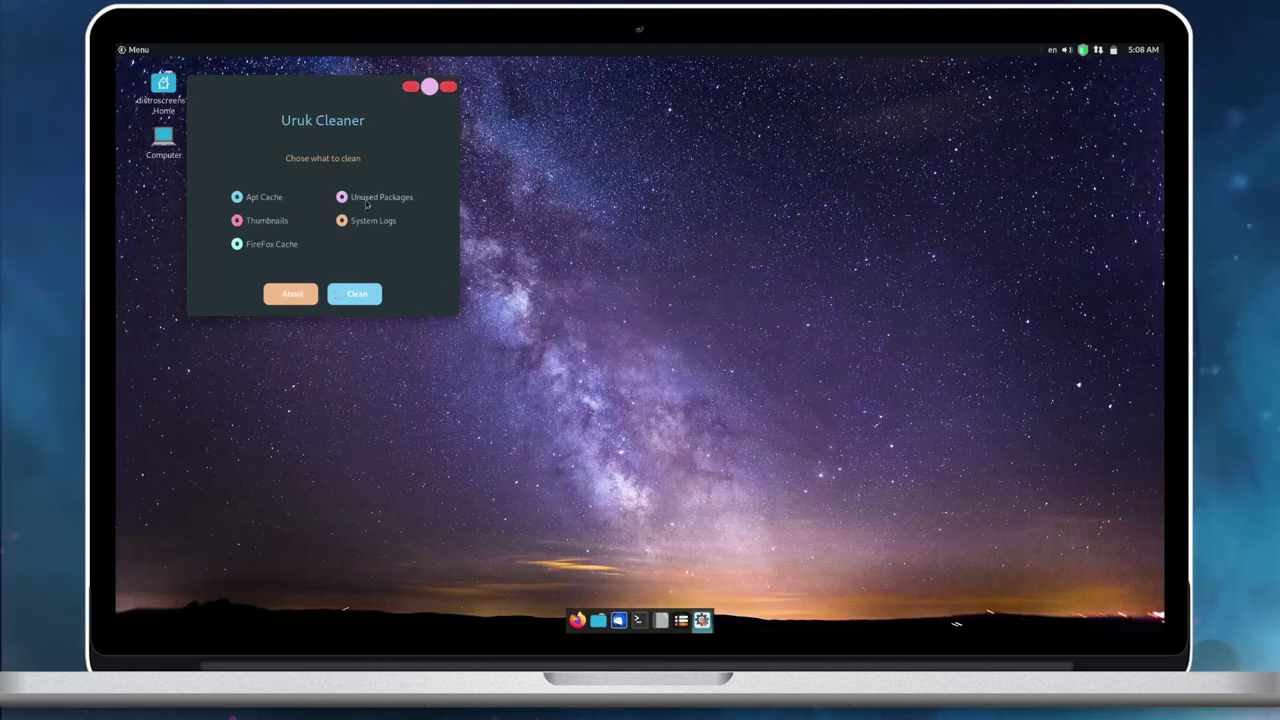
left_click(358, 295)
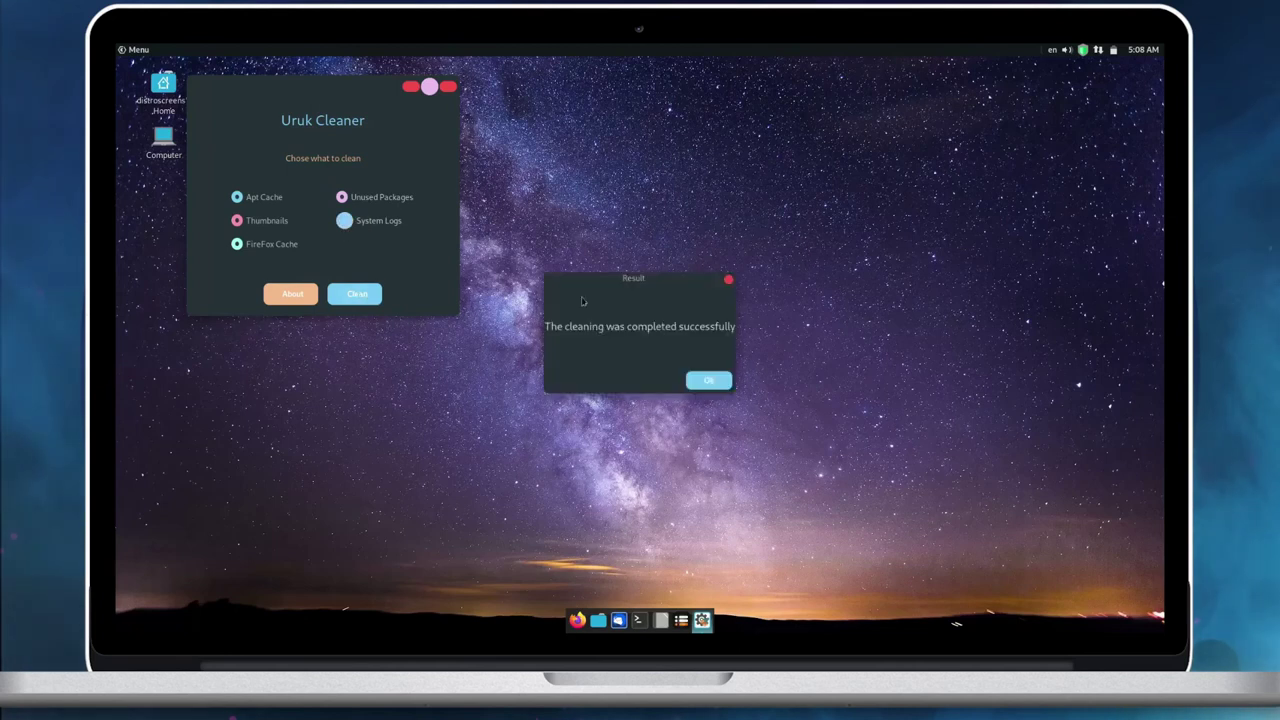
left_click(701, 386)
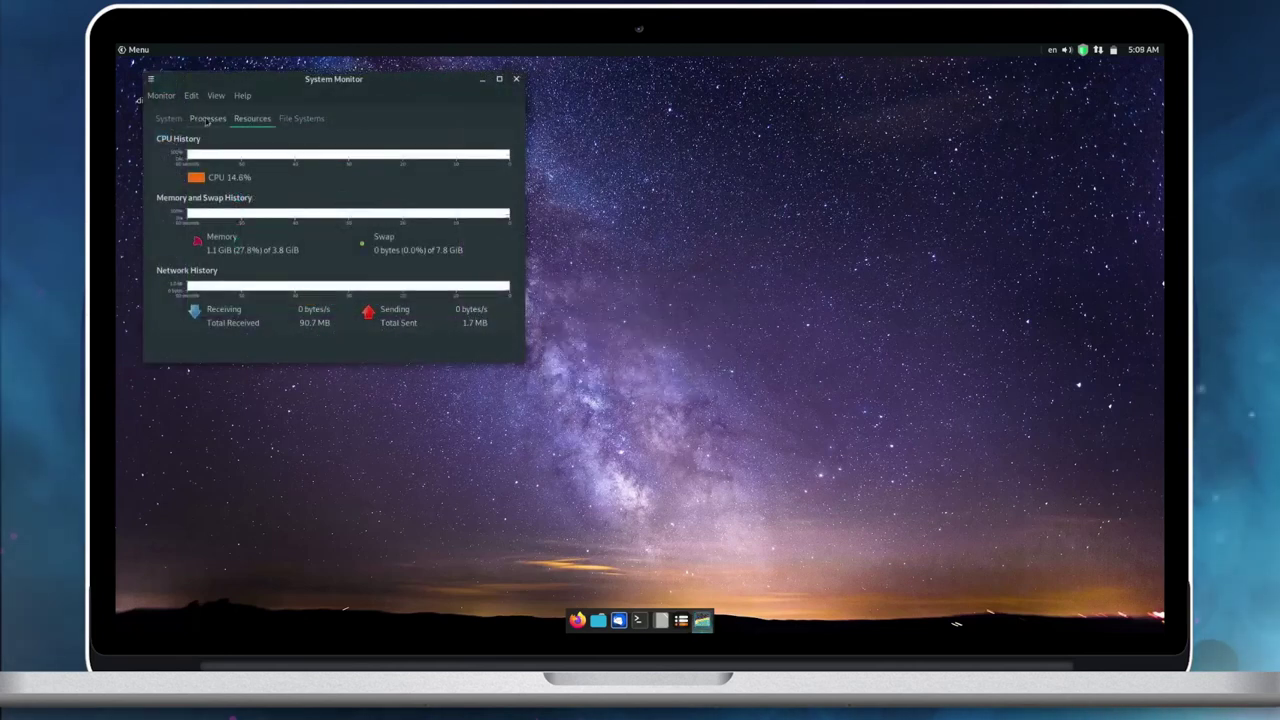
Browse System Monitor's process list, collapse the systemd and x-session-manager trees, and return to the resource graphs.
left_click(207, 118)
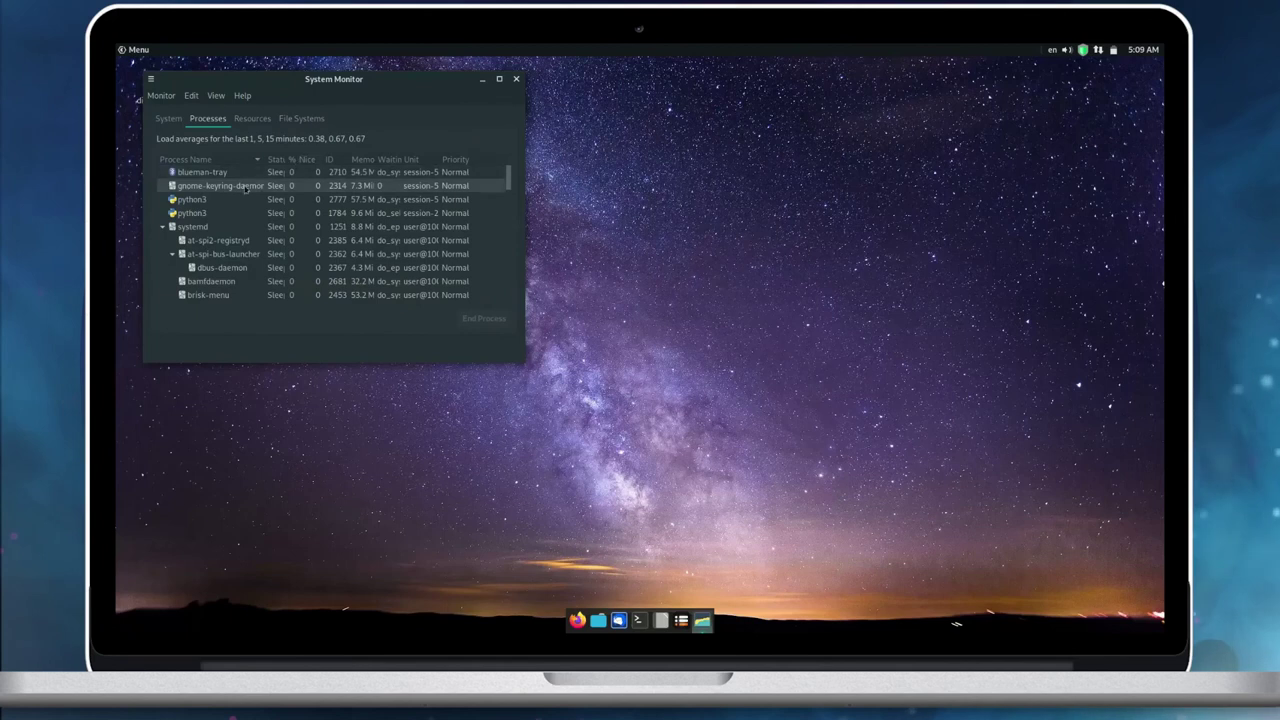
scroll(223, 228, "down", 5)
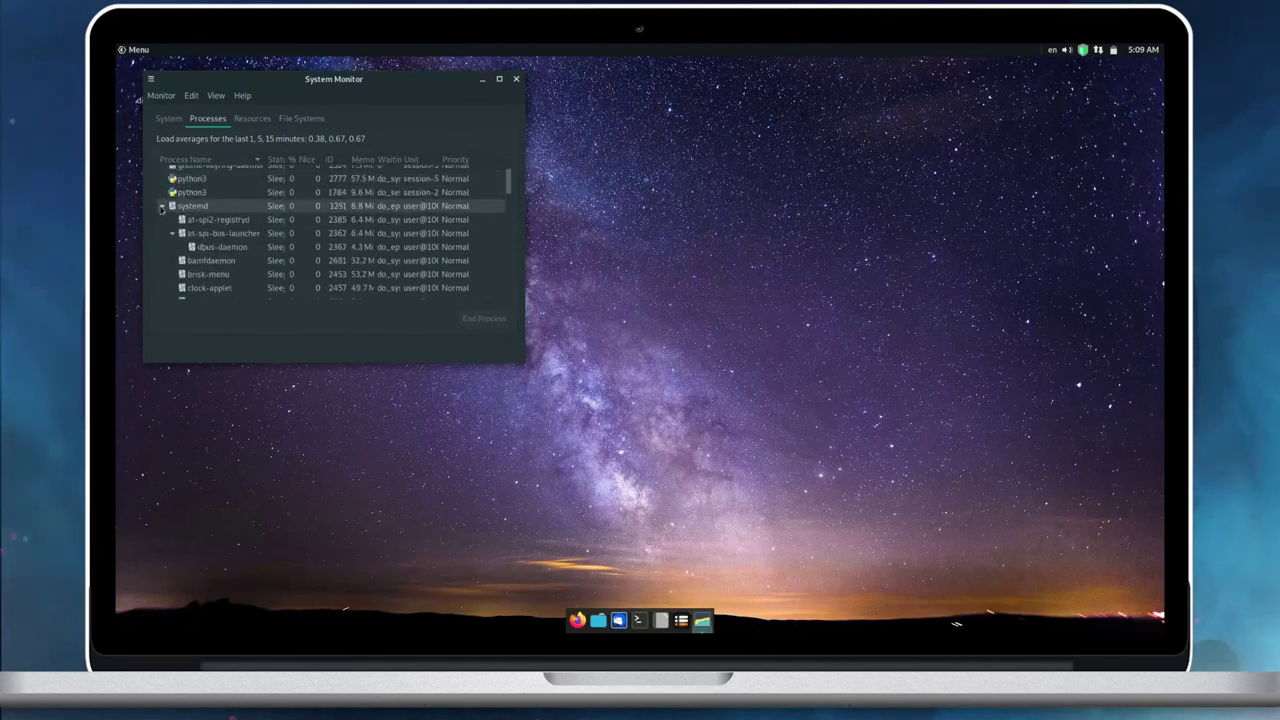
left_click(170, 220)
left_click(159, 224)
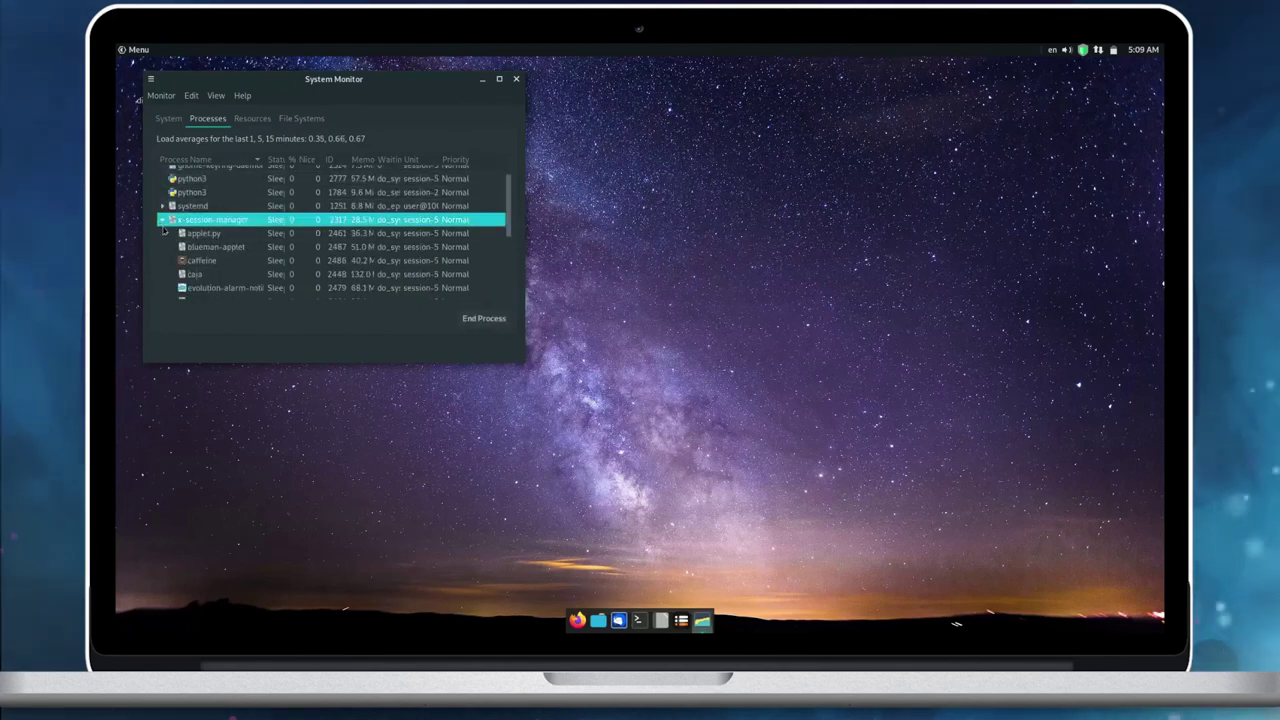
left_click(162, 220)
left_click(250, 122)
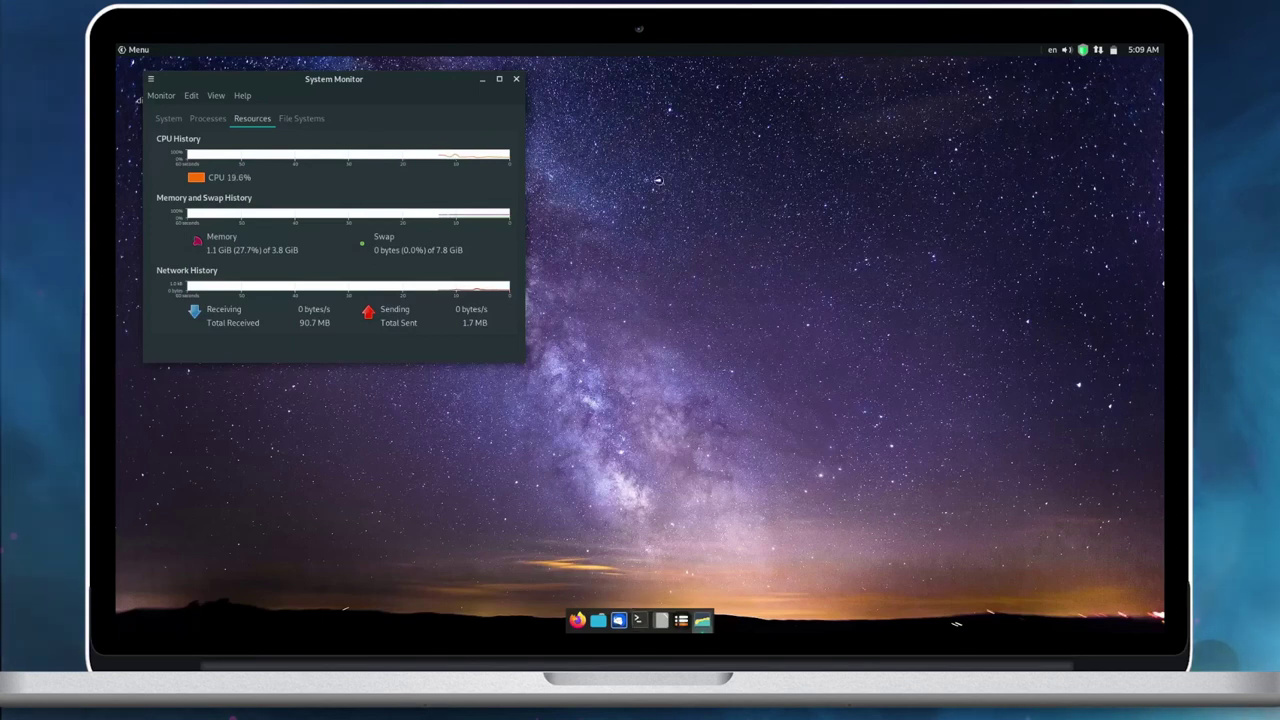
Open a terminal, place it beside System Monitor, run htop, and bring up its sort options.
key("ctrl+alt+t")
left_click_drag(706, 84, 872, 137)
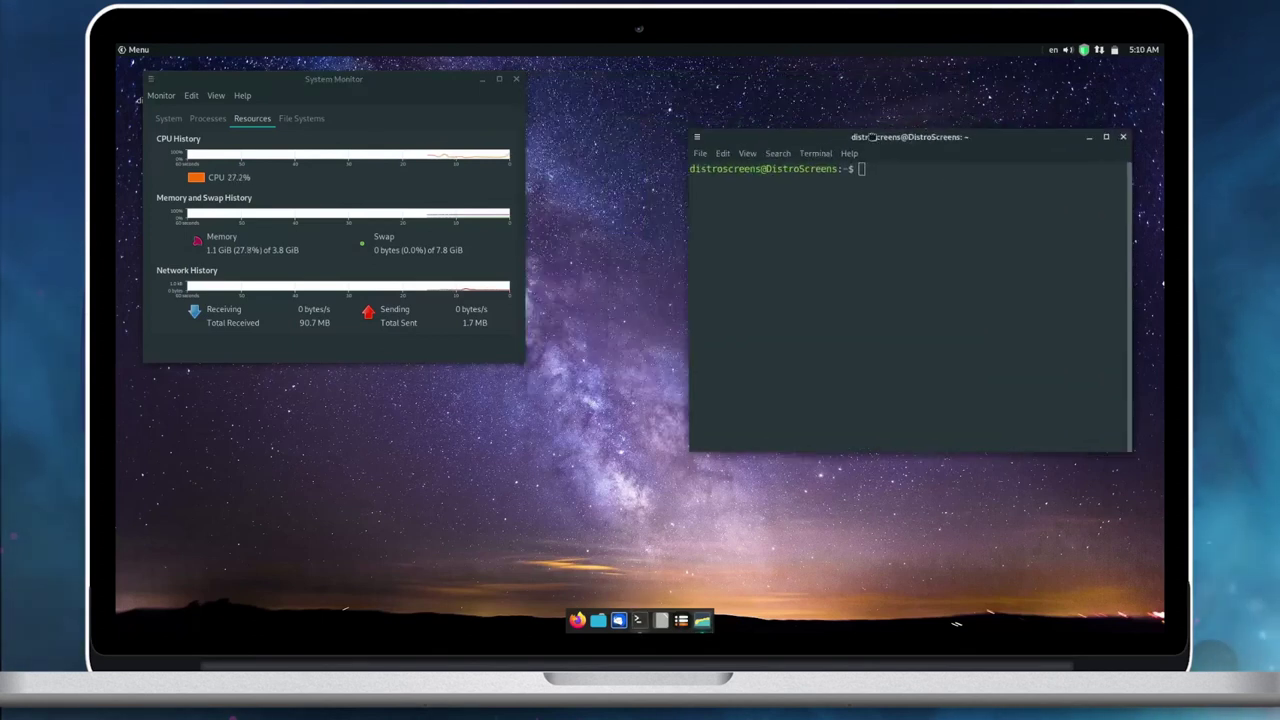
key("Return")
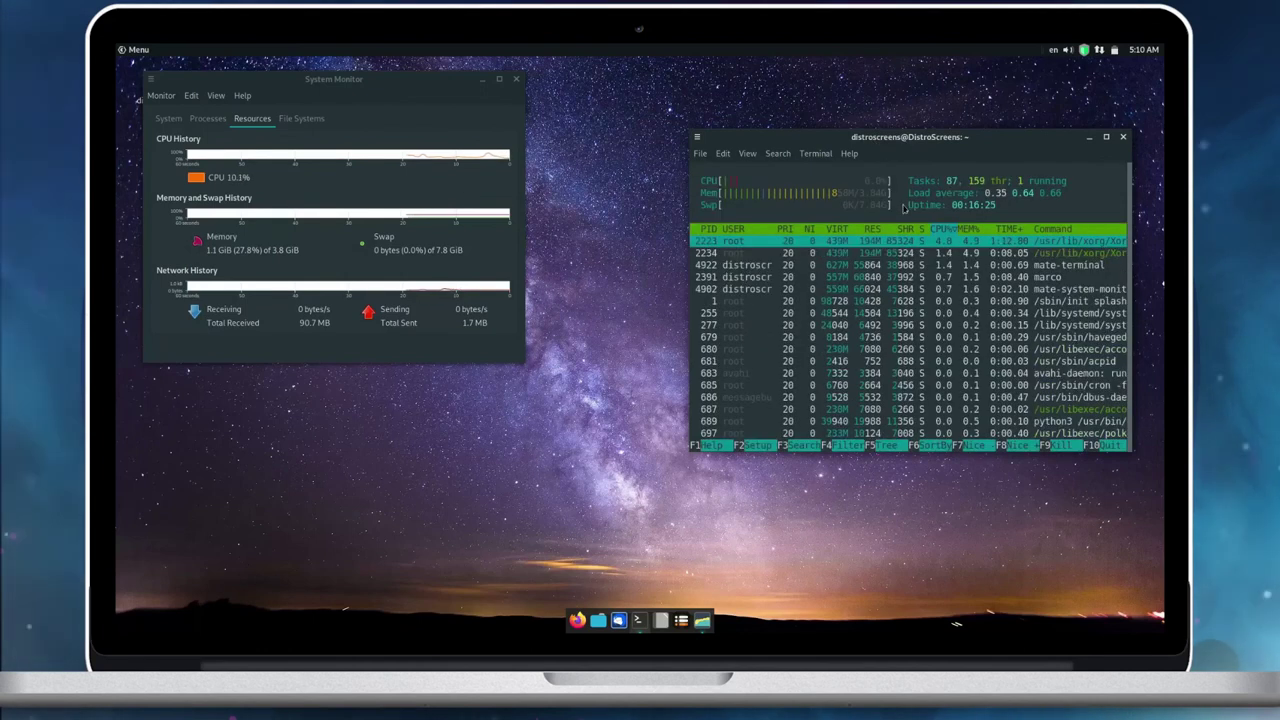
key("F6")
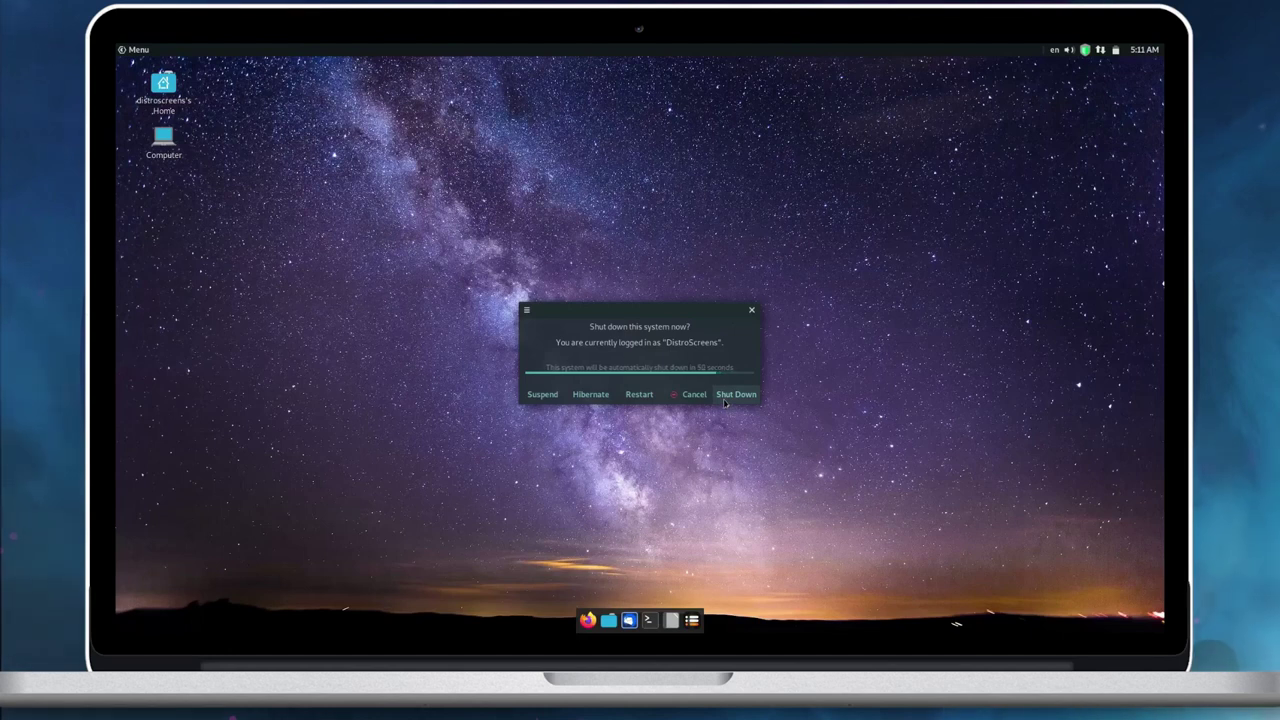
Confirm shutting down the system.
left_click(725, 400)
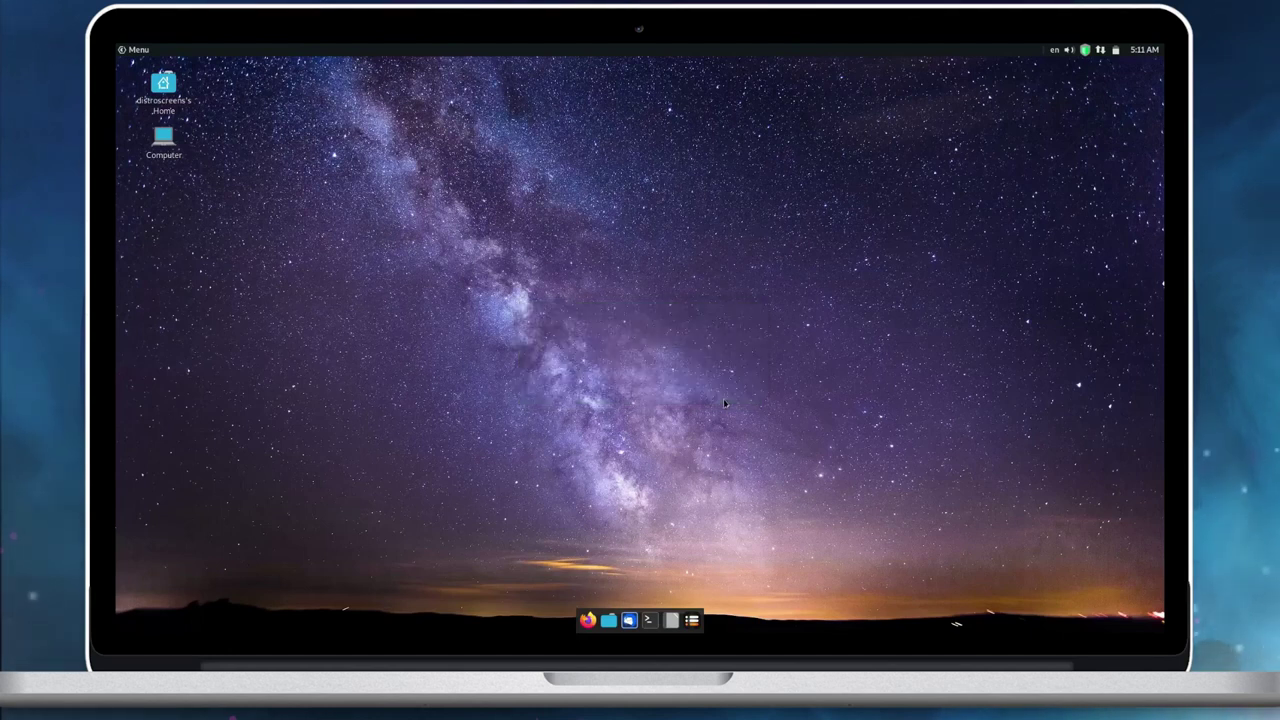